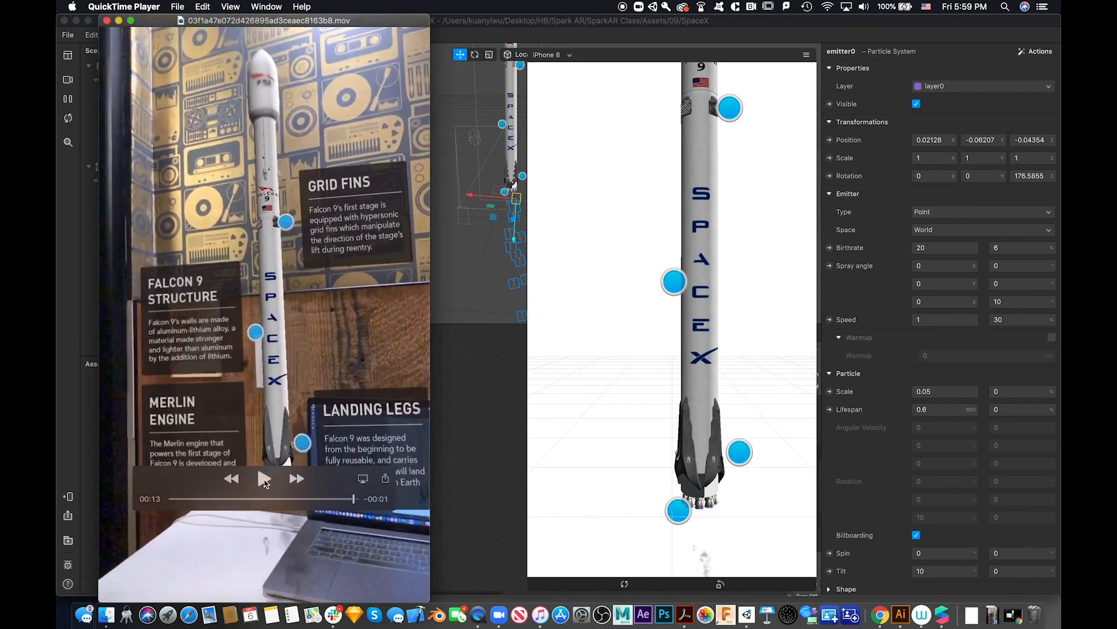
Switch to Spark AR Studio and open all four info panels in the simulator using the rocket's blue hotspots
{"action": "left_click", "coordinate": [466, 437]}
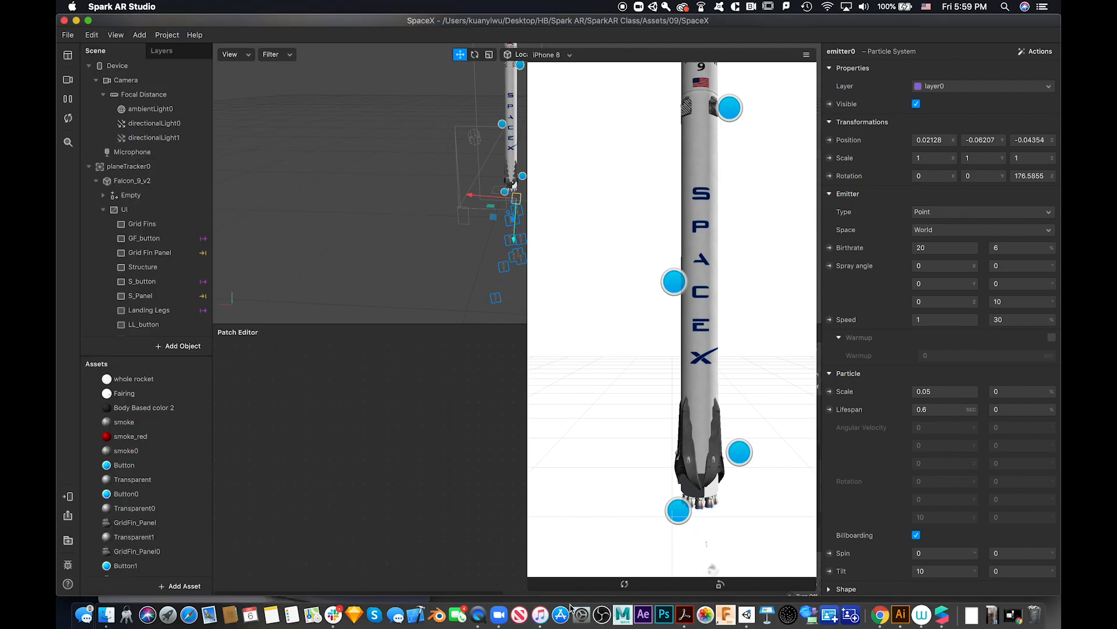
{"action": "left_click", "coordinate": [678, 511]}
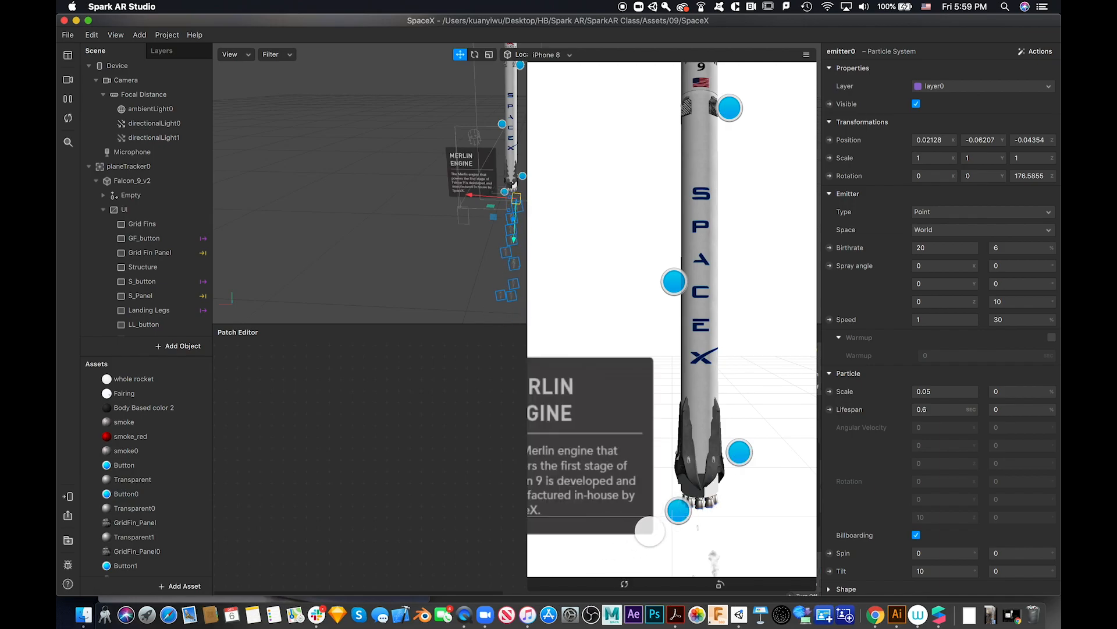
{"action": "left_click", "coordinate": [674, 282]}
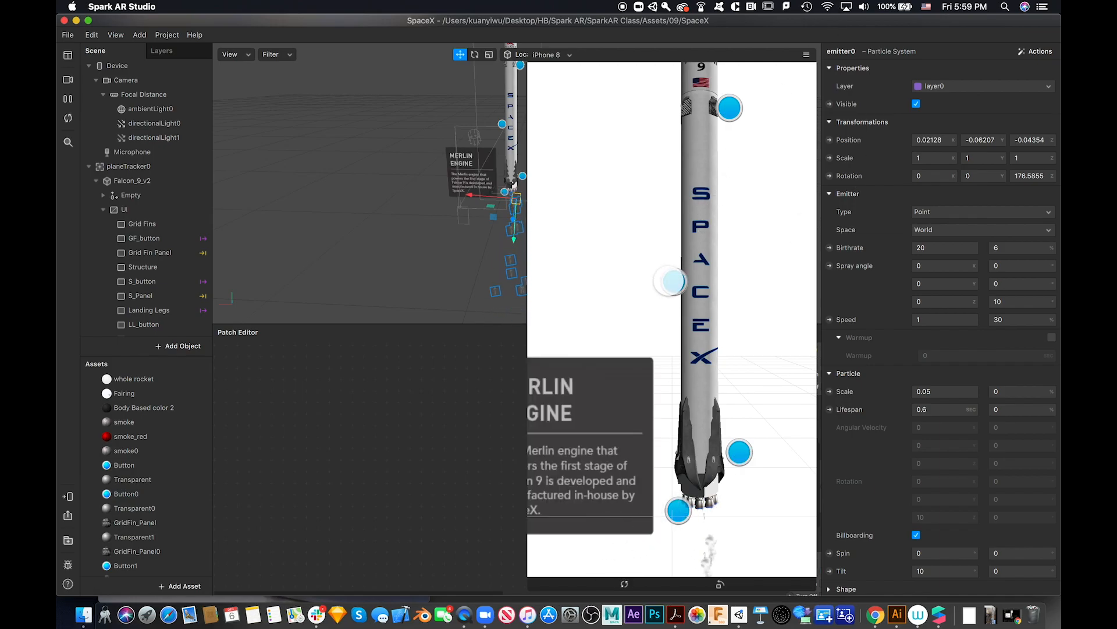
{"action": "left_click", "coordinate": [730, 108]}
{"action": "left_click", "coordinate": [739, 452]}
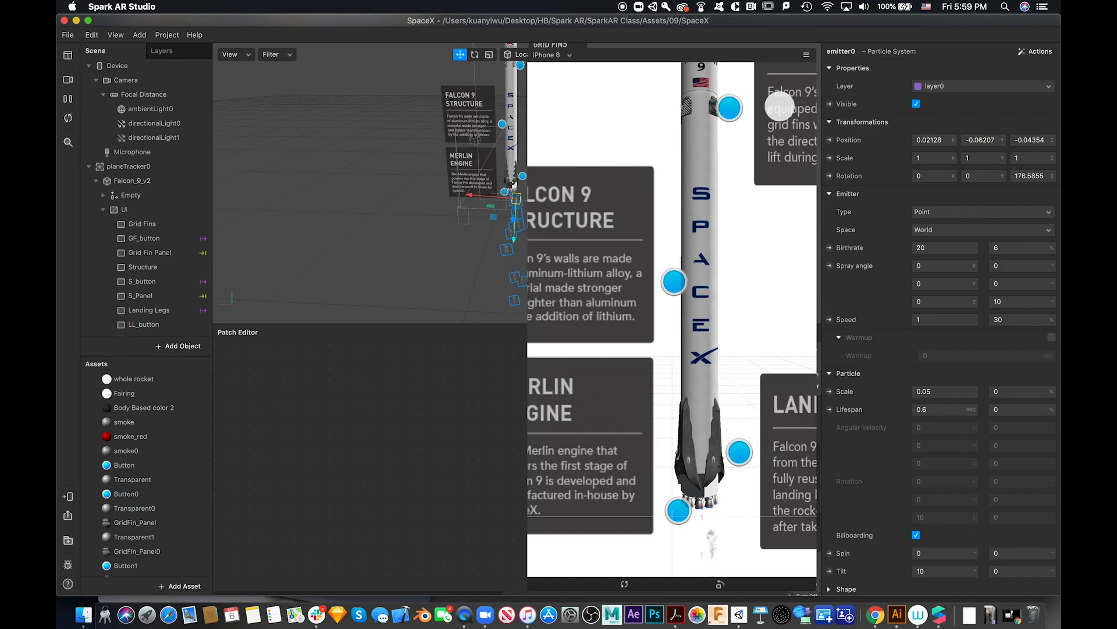
Switch the simulator to Simulate Orbit and view the rocket and its info panels from different angles
{"action": "left_click", "coordinate": [806, 54]}
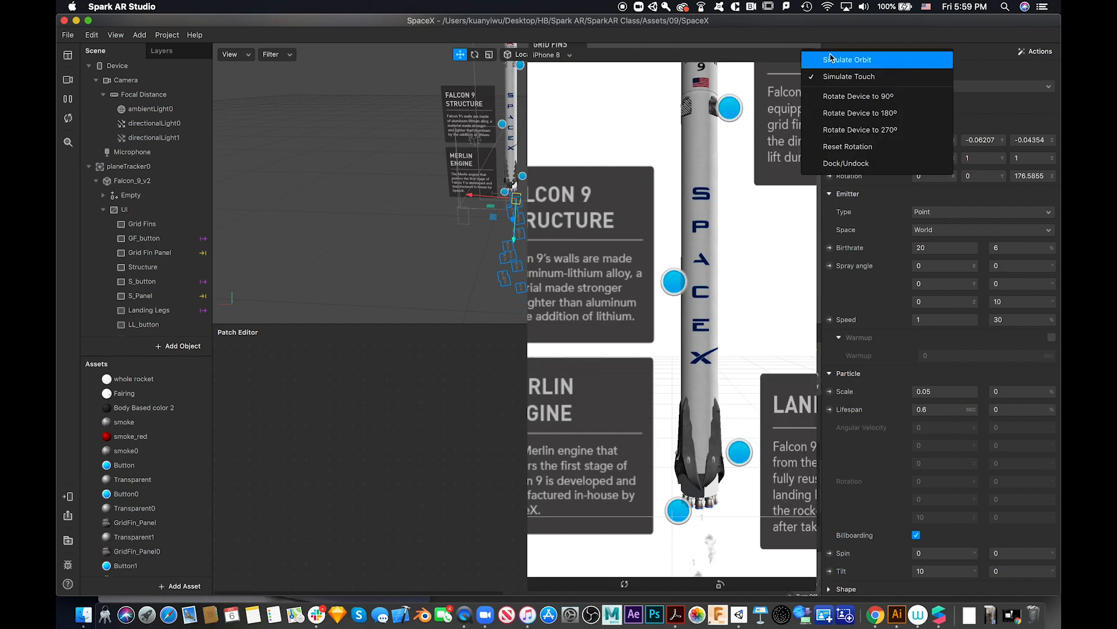
{"action": "left_click", "coordinate": [833, 60]}
{"action": "mouse_move", "coordinate": [610, 288]}
{"action": "left_mouse_down"}
{"action": "mouse_move", "coordinate": [696, 267]}
{"action": "mouse_move", "coordinate": [594, 278]}
{"action": "mouse_move", "coordinate": [589, 299]}
{"action": "mouse_move", "coordinate": [599, 245]}
{"action": "mouse_move", "coordinate": [626, 246]}
{"action": "mouse_move", "coordinate": [631, 293]}
{"action": "left_mouse_up"}
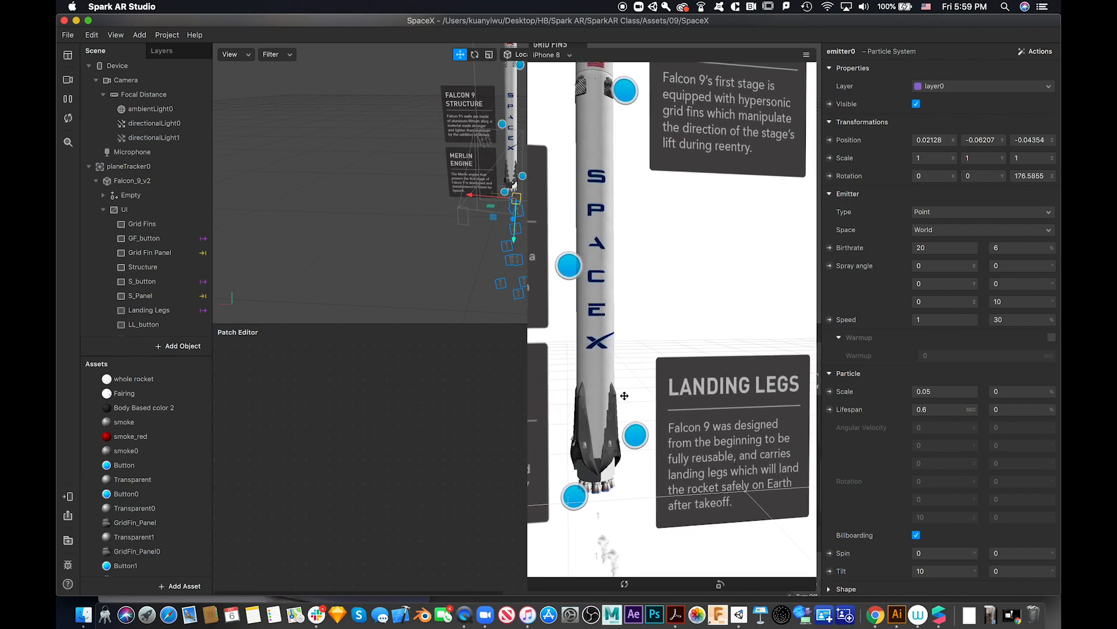
{"action": "left_click_drag", "start_coordinate": [585, 435], "coordinate": [527, 422]}
{"action": "left_click_drag", "start_coordinate": [659, 424], "coordinate": [708, 472]}
{"action": "left_click_drag", "start_coordinate": [678, 359], "coordinate": [607, 328]}
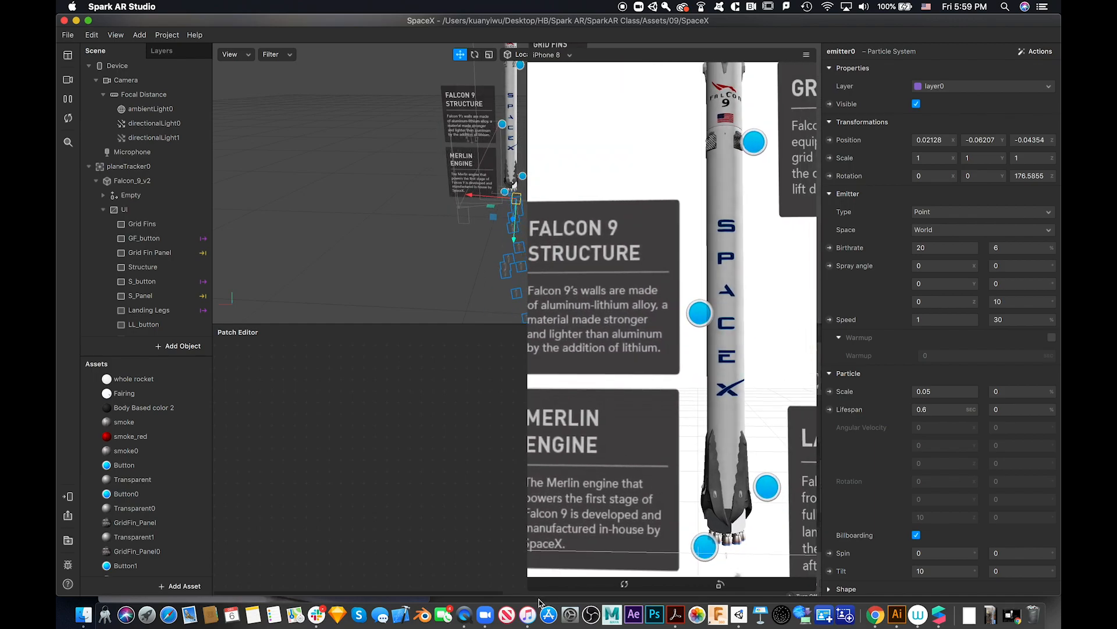
Shrink the simulator preview to uncover the scene and frame the rocket's engines in the 3D viewport
{"action": "left_click_drag", "start_coordinate": [530, 590], "coordinate": [672, 335]}
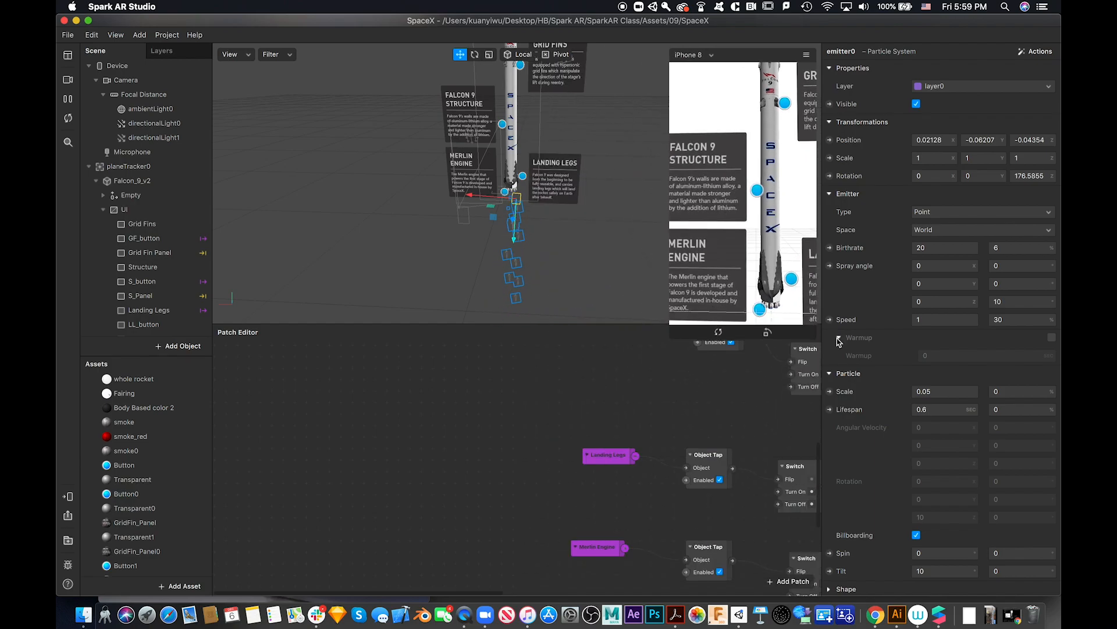
{"action": "scroll", "coordinate": [342, 169], "scroll_direction": "down", "scroll_amount": 6}
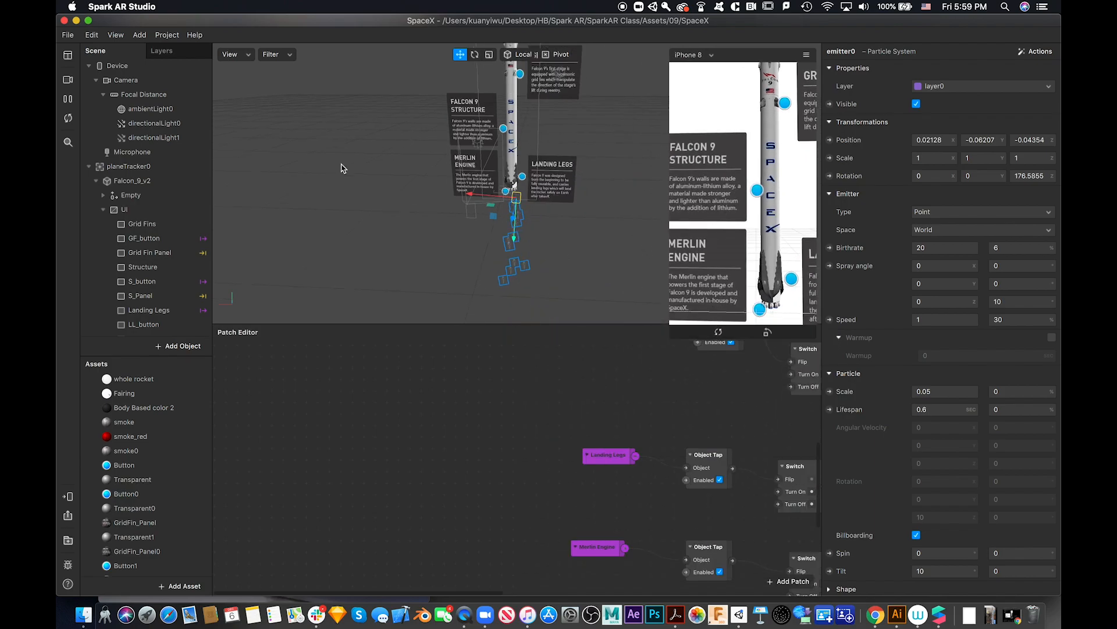
{"action": "scroll", "coordinate": [342, 168], "scroll_direction": "up", "scroll_amount": 3}
{"action": "left_click_drag", "start_coordinate": [381, 227], "coordinate": [402, 190], "text": "alt"}
{"action": "scroll", "coordinate": [403, 190], "scroll_direction": "up", "scroll_amount": 3}
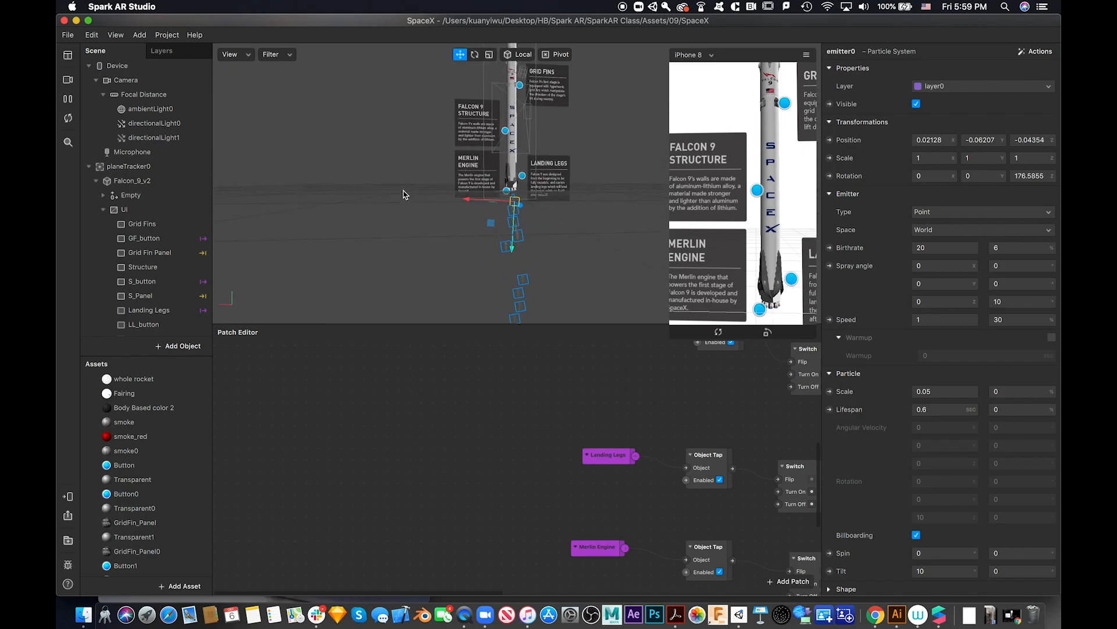
{"action": "scroll", "coordinate": [405, 195], "scroll_direction": "up", "scroll_amount": 8}
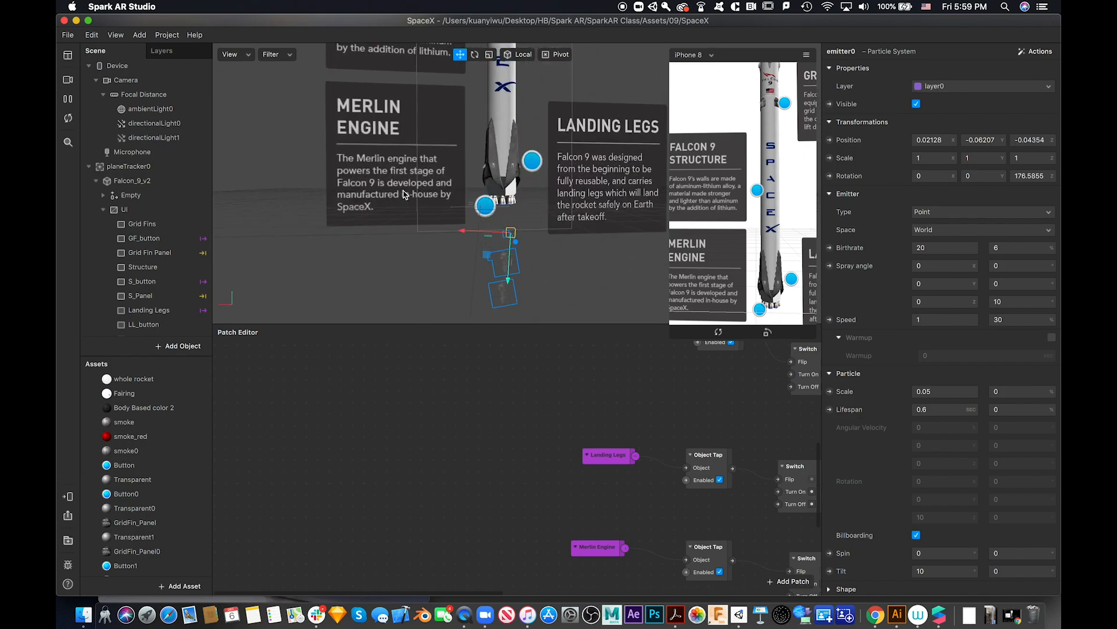
{"action": "scroll", "coordinate": [405, 194], "scroll_direction": "up", "scroll_amount": 2}
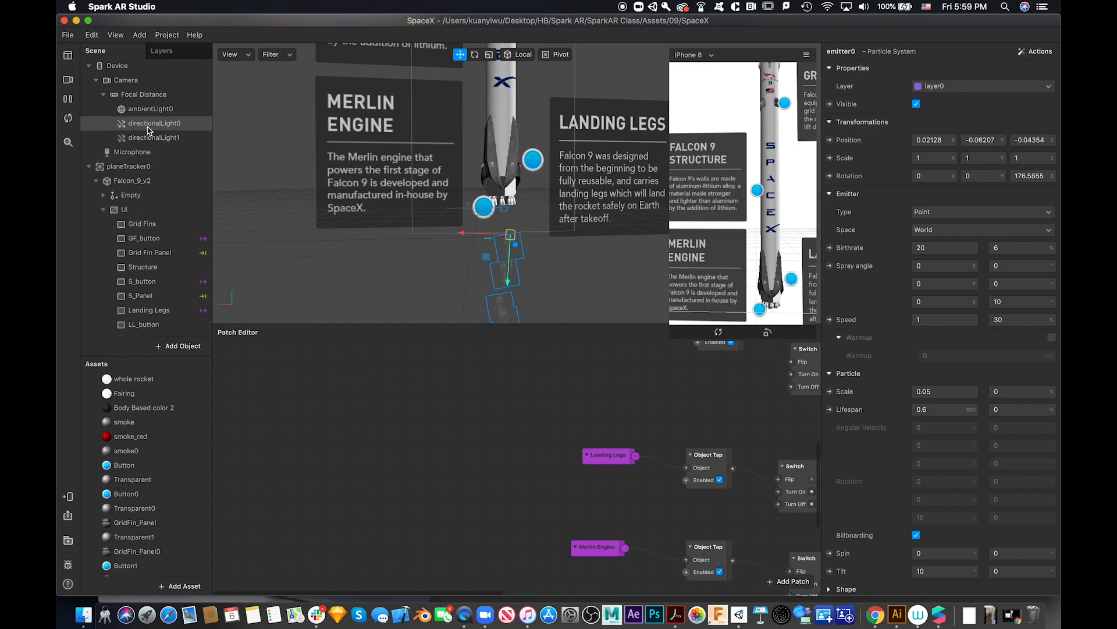
Collapse the UI group and expand the Empty null object to review the rocket's mesh parts
{"action": "left_click", "coordinate": [98, 181]}
{"action": "left_click", "coordinate": [97, 181]}
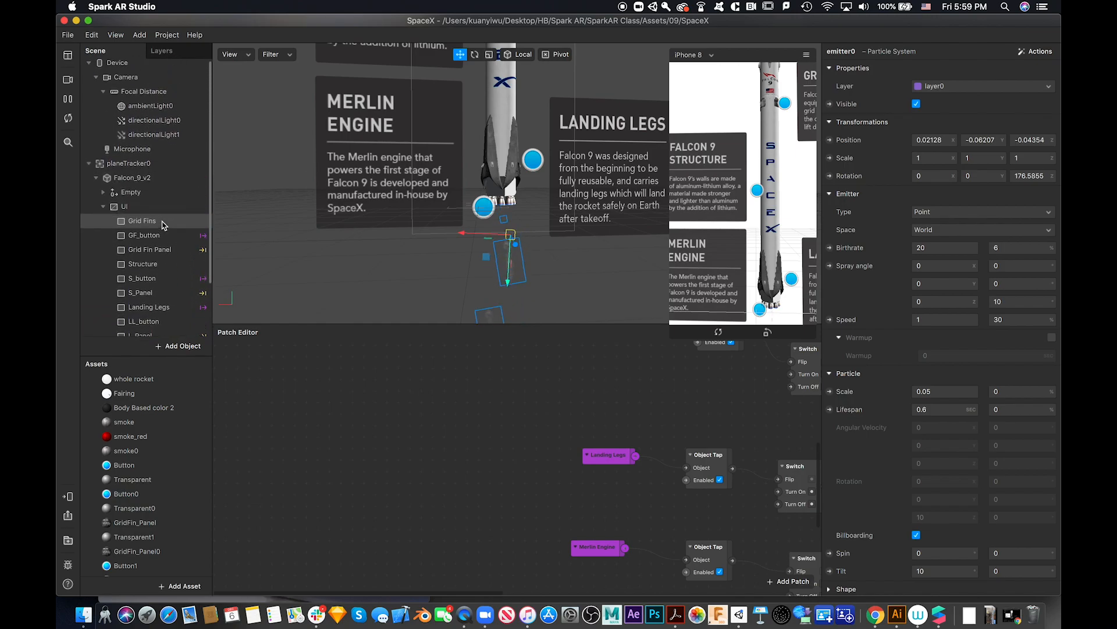
{"action": "scroll", "coordinate": [133, 210], "scroll_direction": "up", "scroll_amount": 1}
{"action": "left_click", "coordinate": [103, 208]}
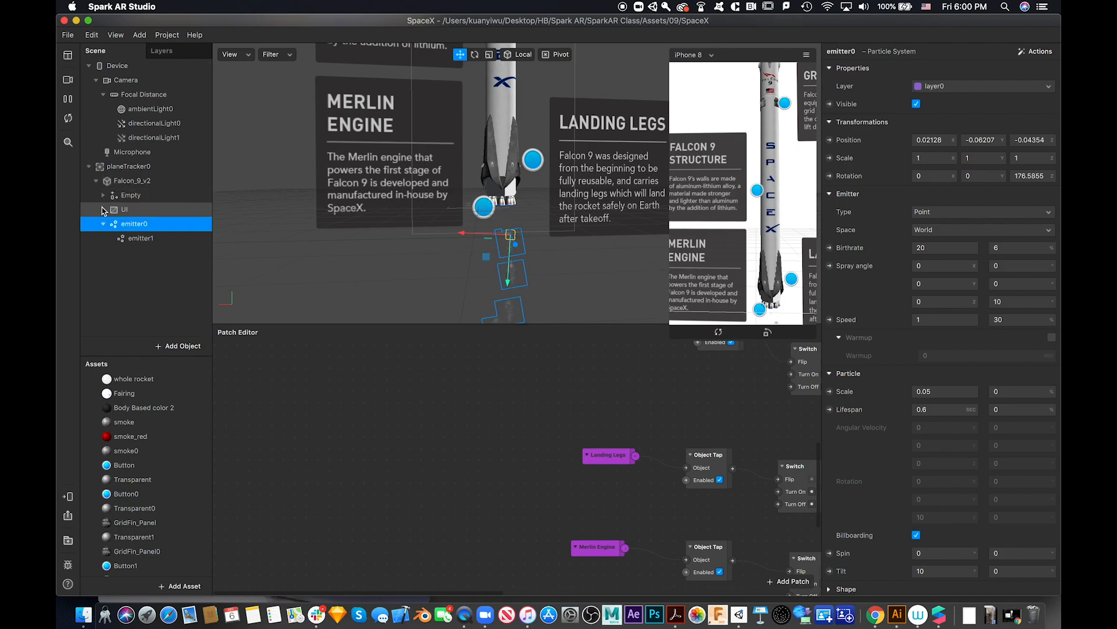
{"action": "left_click", "coordinate": [163, 196]}
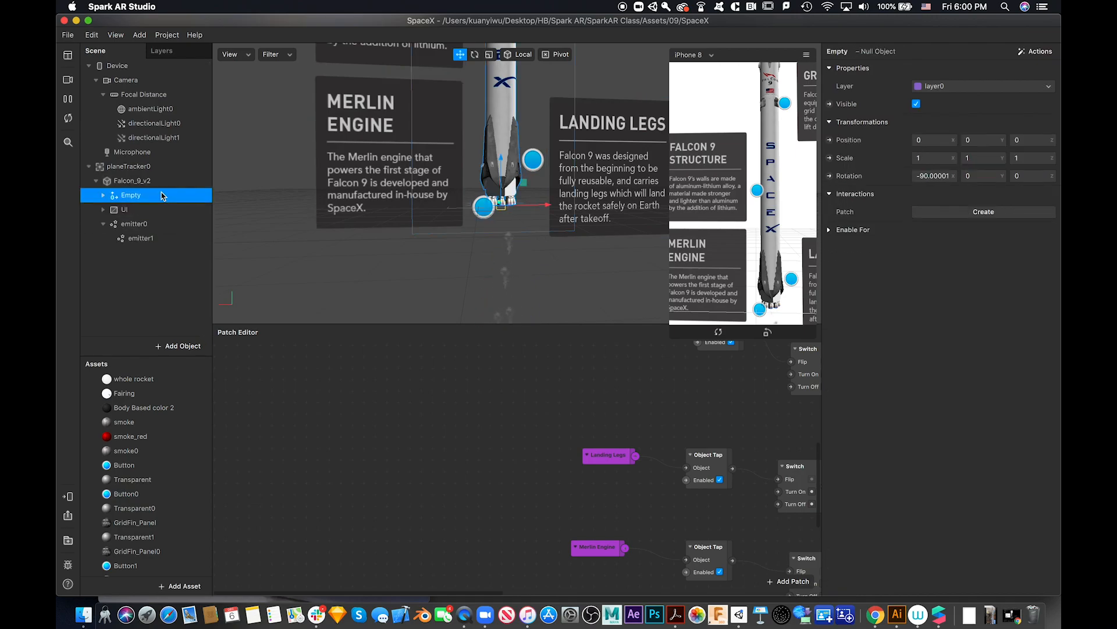
{"action": "left_click", "coordinate": [104, 196]}
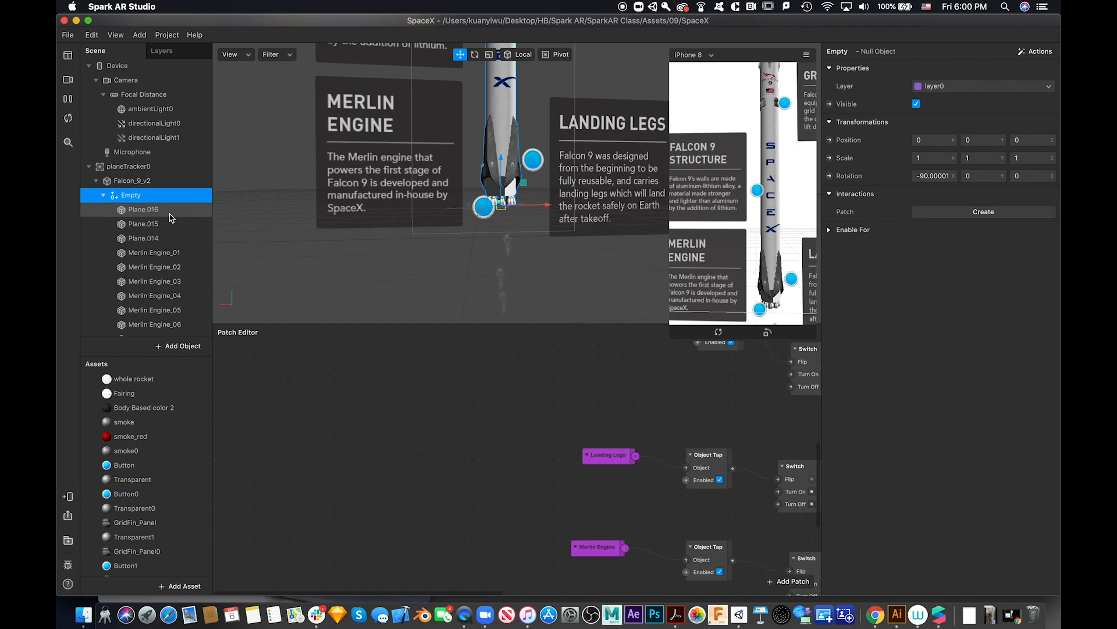
{"action": "scroll", "coordinate": [134, 262], "scroll_direction": "down", "scroll_amount": 2}
Inspect the imported Falcon_9_v2 asset, the rocket's Cylinder body mesh and the Merlin Engine_01 mesh
{"action": "scroll", "coordinate": [117, 439], "scroll_direction": "up", "scroll_amount": 5}
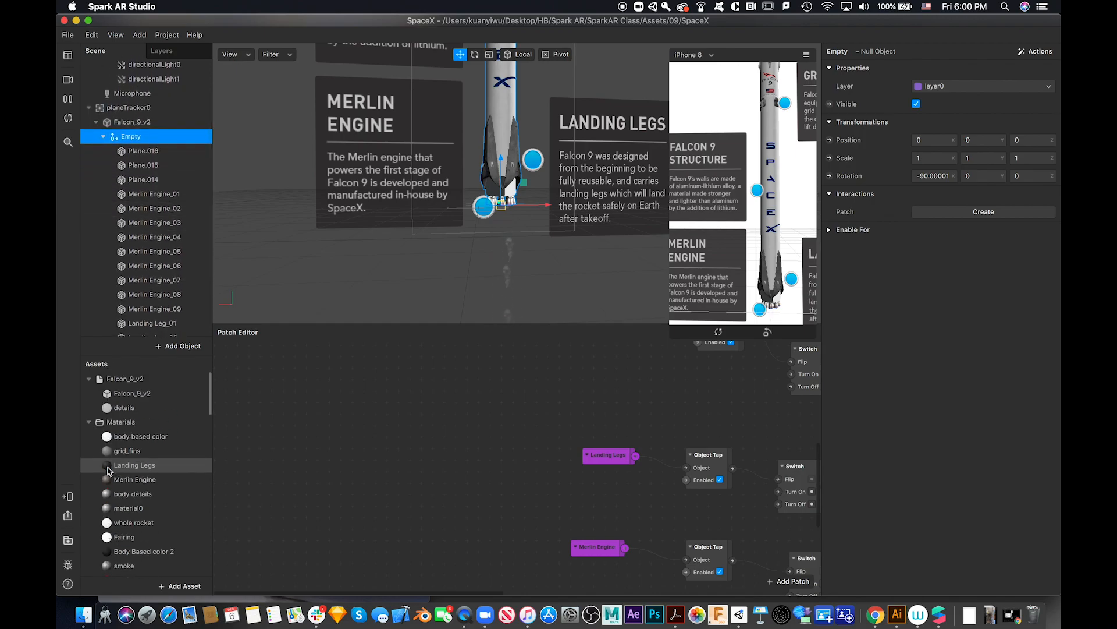
{"action": "left_click", "coordinate": [161, 380]}
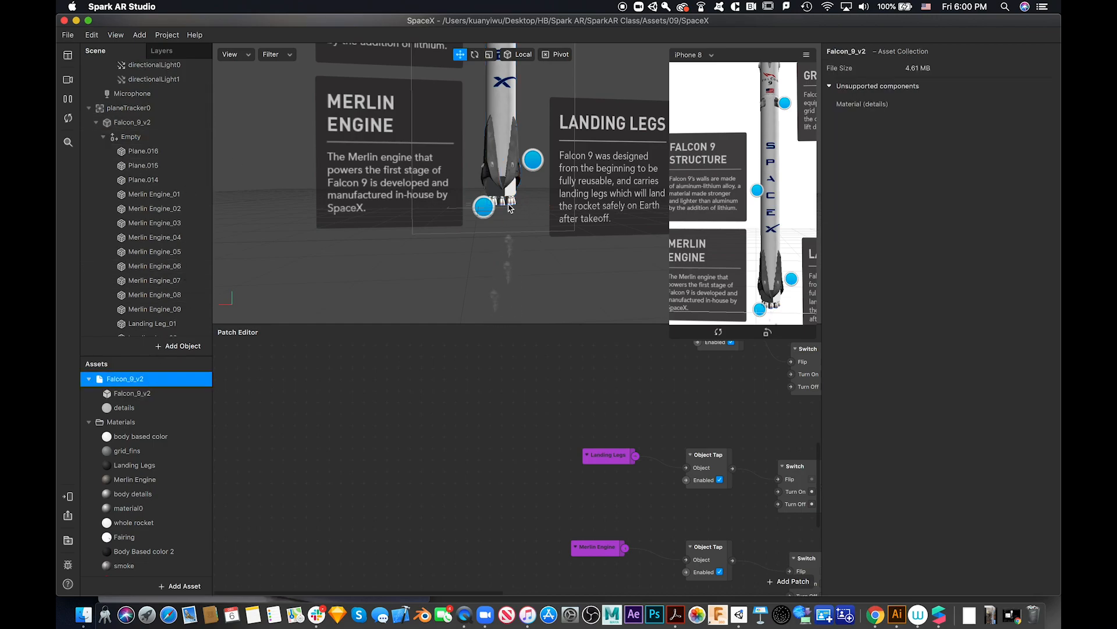
{"action": "scroll", "coordinate": [509, 208], "scroll_direction": "down", "scroll_amount": 5}
{"action": "left_click", "coordinate": [512, 108]}
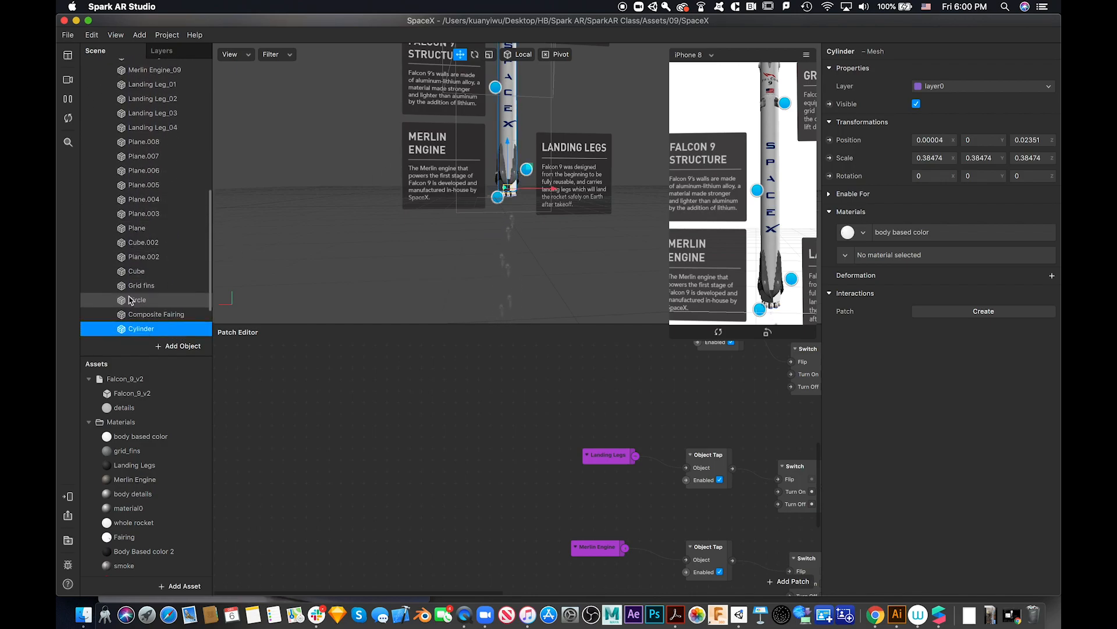
{"action": "scroll", "coordinate": [130, 300], "scroll_direction": "up", "scroll_amount": 2}
{"action": "scroll", "coordinate": [131, 297], "scroll_direction": "up", "scroll_amount": 5}
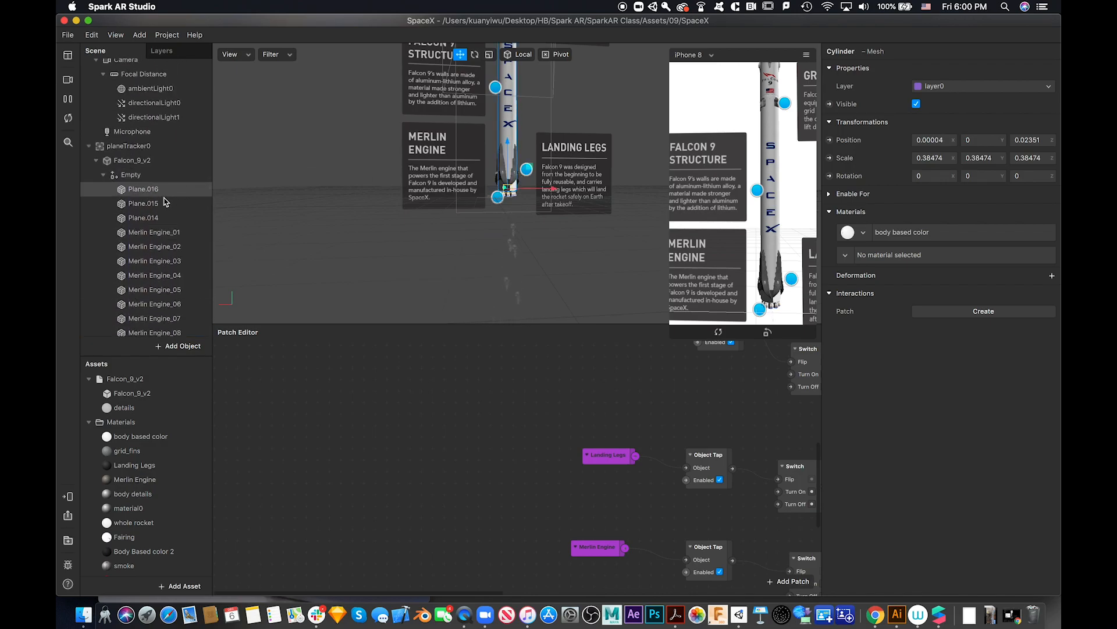
{"action": "left_click", "coordinate": [172, 233]}
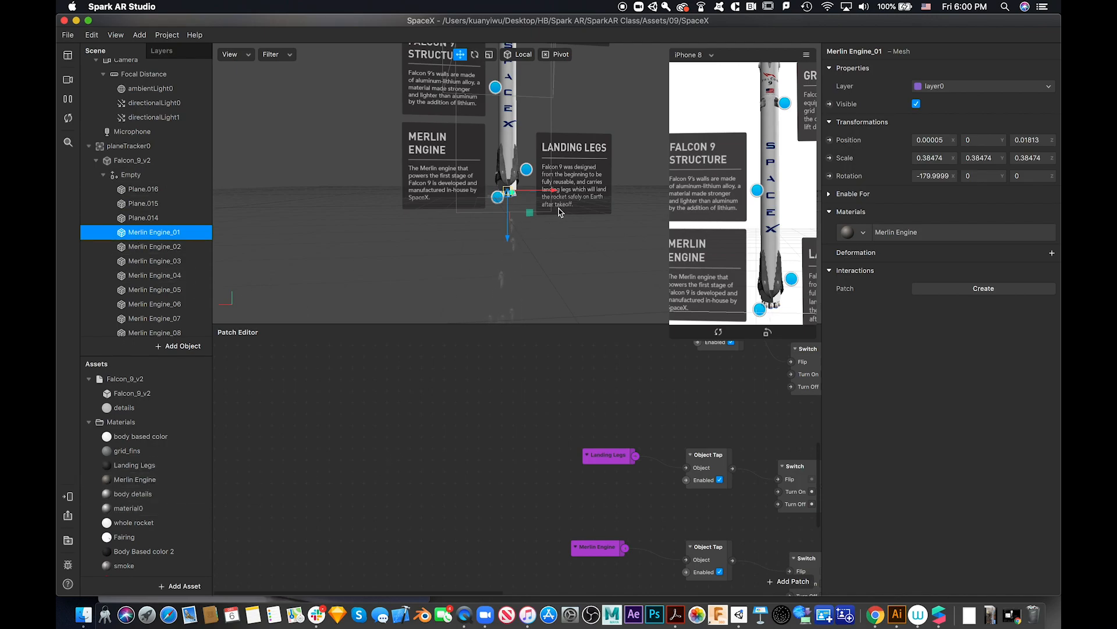
Enlarge the 3D viewport by shrinking the Patch Editor, keeping the rocket's lower section in close view
{"action": "scroll", "coordinate": [556, 207], "scroll_direction": "down", "scroll_amount": 5}
{"action": "scroll", "coordinate": [553, 206], "scroll_direction": "down", "scroll_amount": 2}
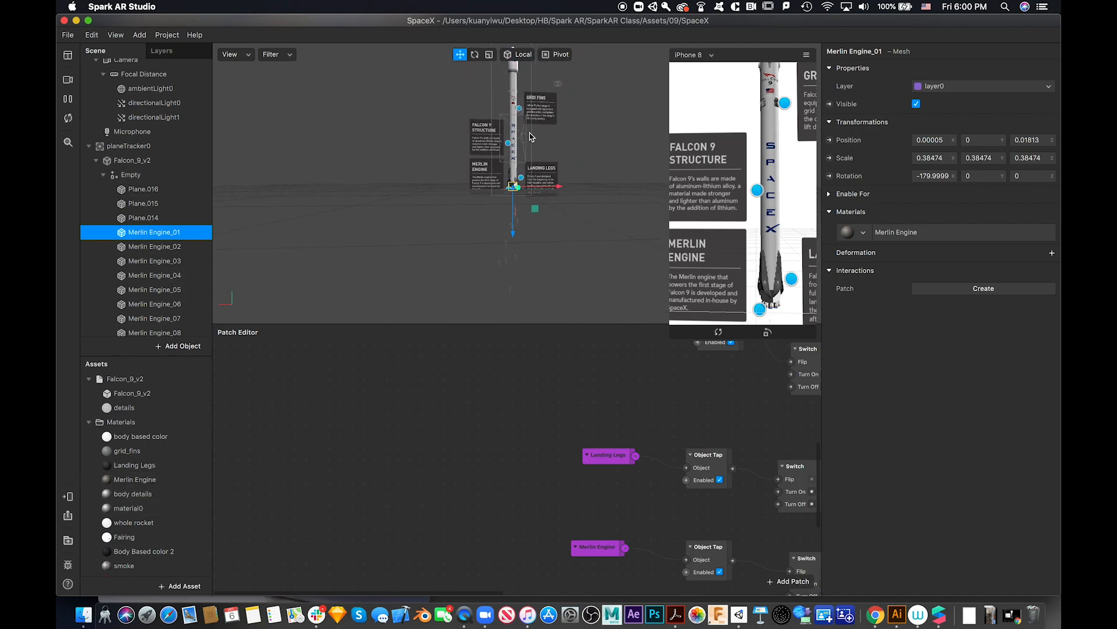
{"action": "left_click_drag", "start_coordinate": [496, 324], "coordinate": [491, 533]}
{"action": "scroll", "coordinate": [568, 349], "scroll_direction": "up", "scroll_amount": 8}
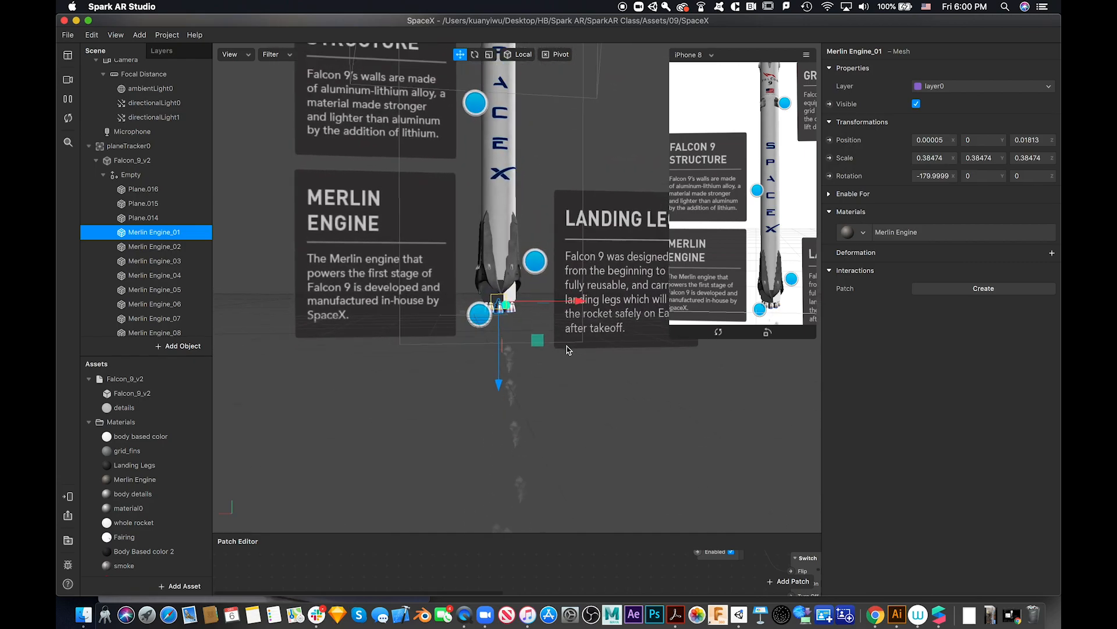
Select emitter0 and find Particle System among the insertable objects, closing the list without inserting anything
{"action": "left_click", "coordinate": [104, 177]}
{"action": "left_click", "coordinate": [150, 227]}
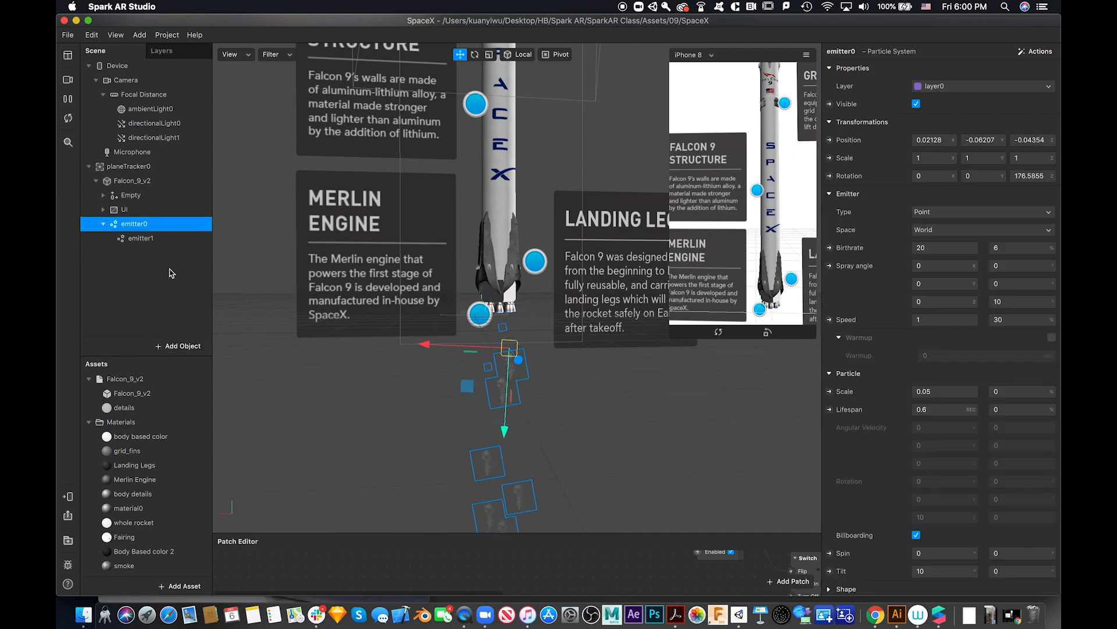
{"action": "left_click", "coordinate": [180, 346]}
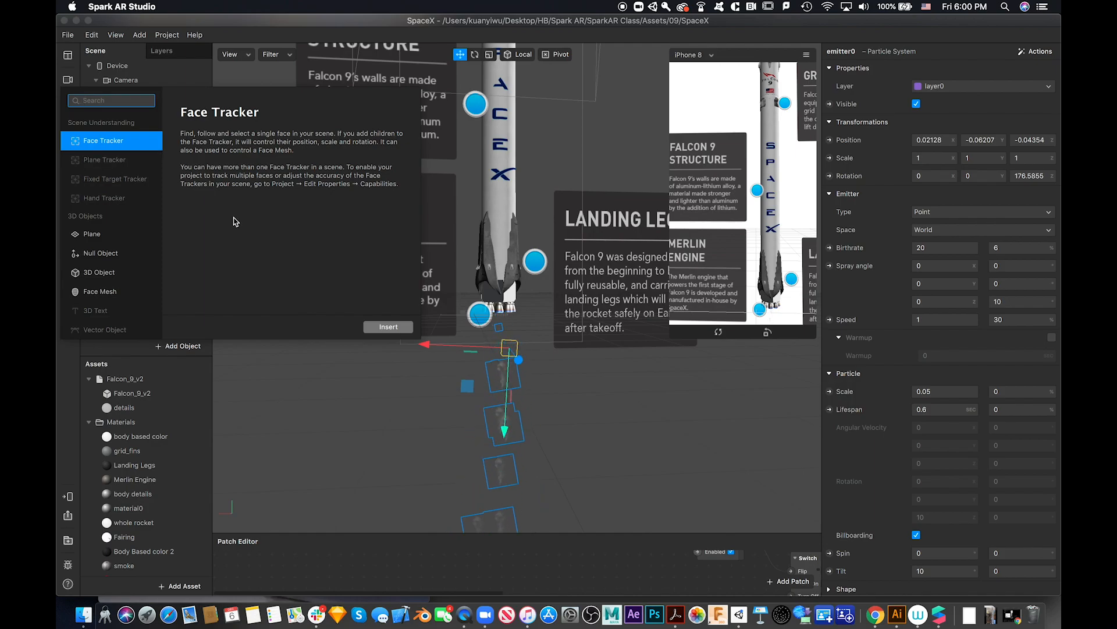
{"action": "scroll", "coordinate": [128, 288], "scroll_direction": "down", "scroll_amount": 8}
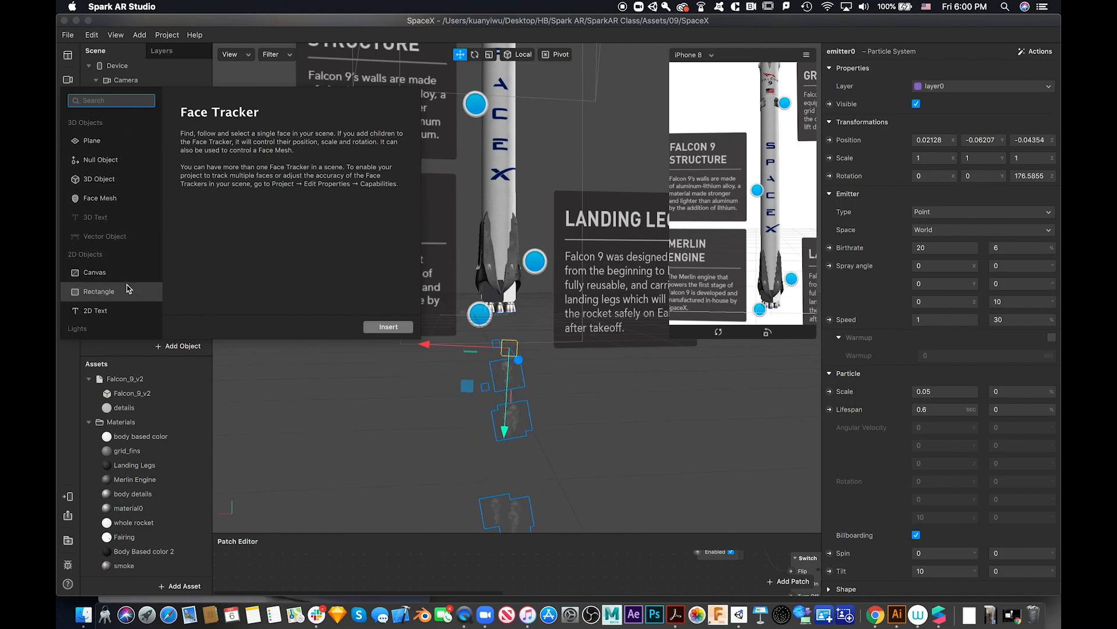
{"action": "scroll", "coordinate": [128, 289], "scroll_direction": "down", "scroll_amount": 3}
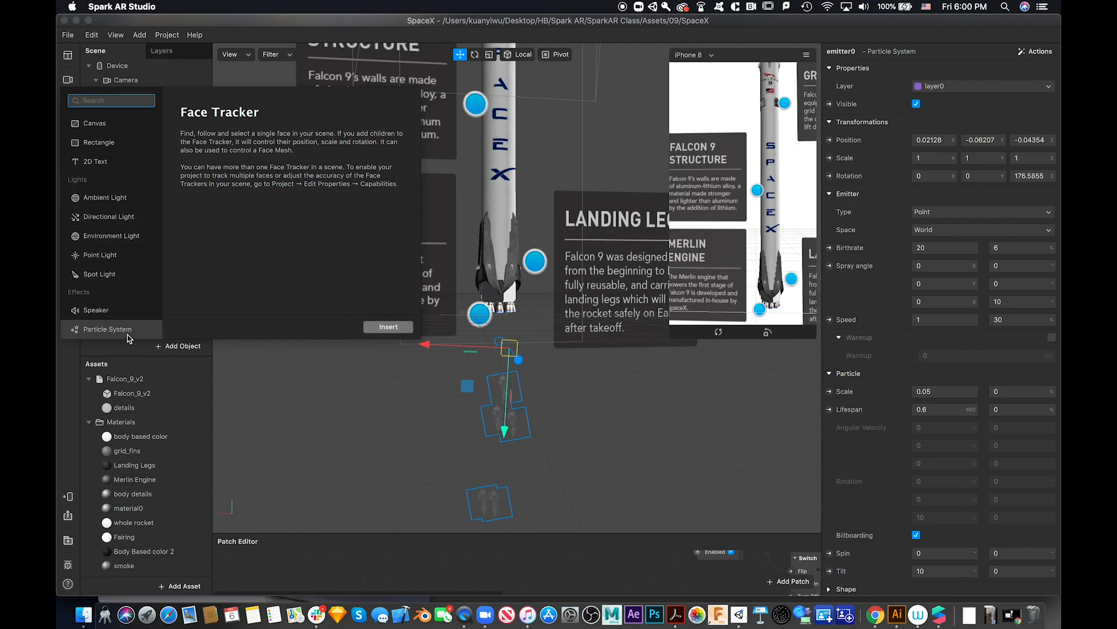
{"action": "left_click", "coordinate": [277, 426]}
Examine emitter0 up close below the engines and review emitter1's particle settings and assigned material
{"action": "left_click", "coordinate": [180, 227]}
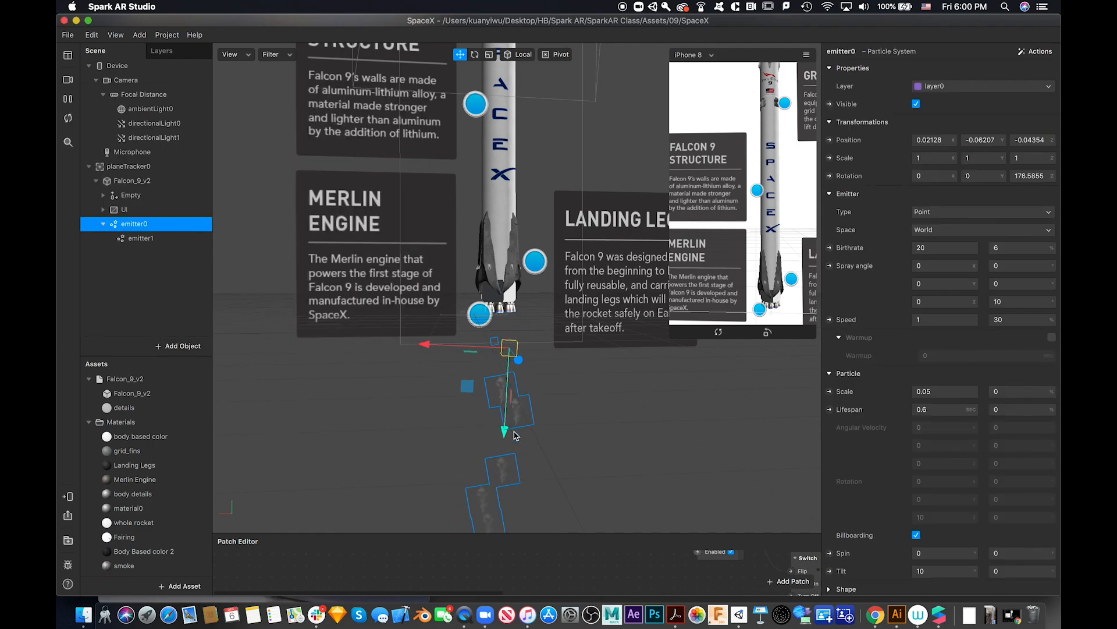
{"action": "scroll", "coordinate": [514, 435], "scroll_direction": "up", "scroll_amount": 5}
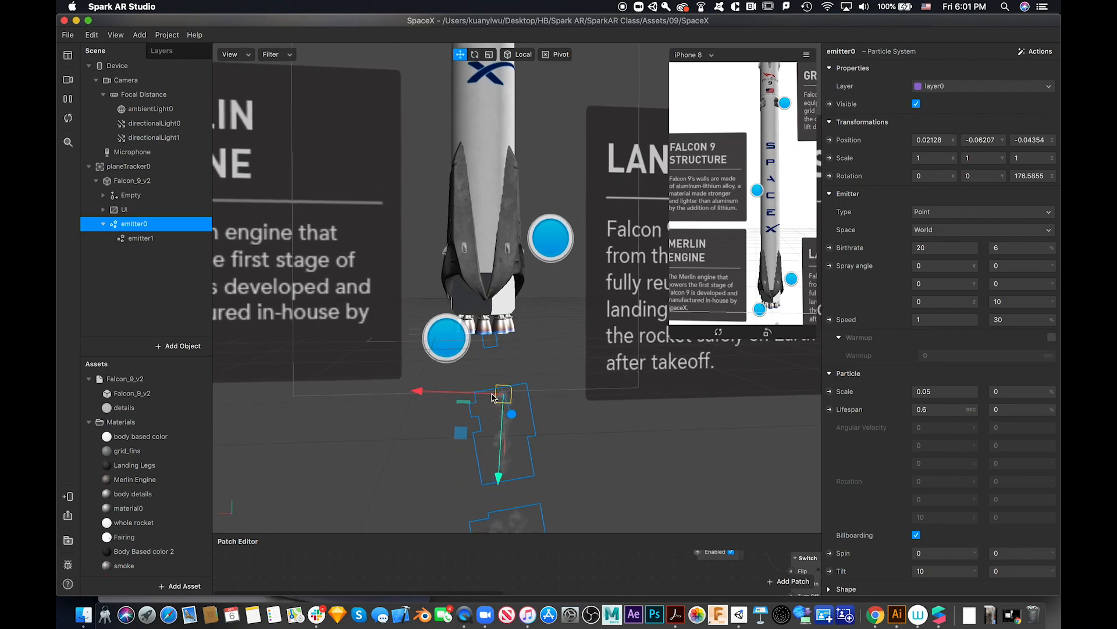
{"action": "scroll", "coordinate": [504, 417], "scroll_direction": "up", "scroll_amount": 4}
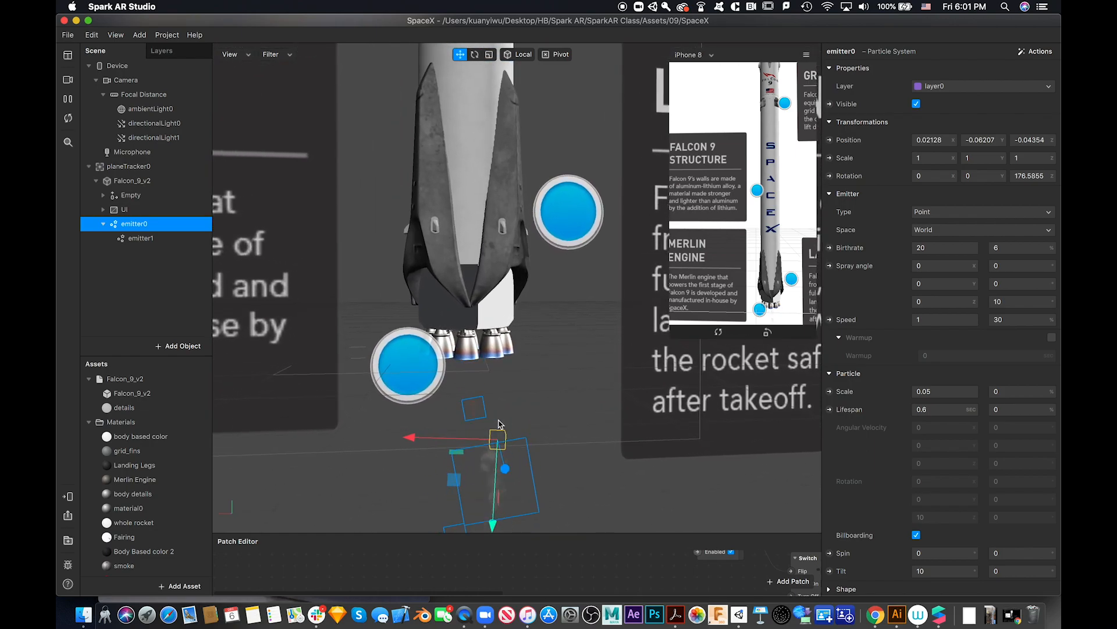
{"action": "left_click", "coordinate": [145, 239]}
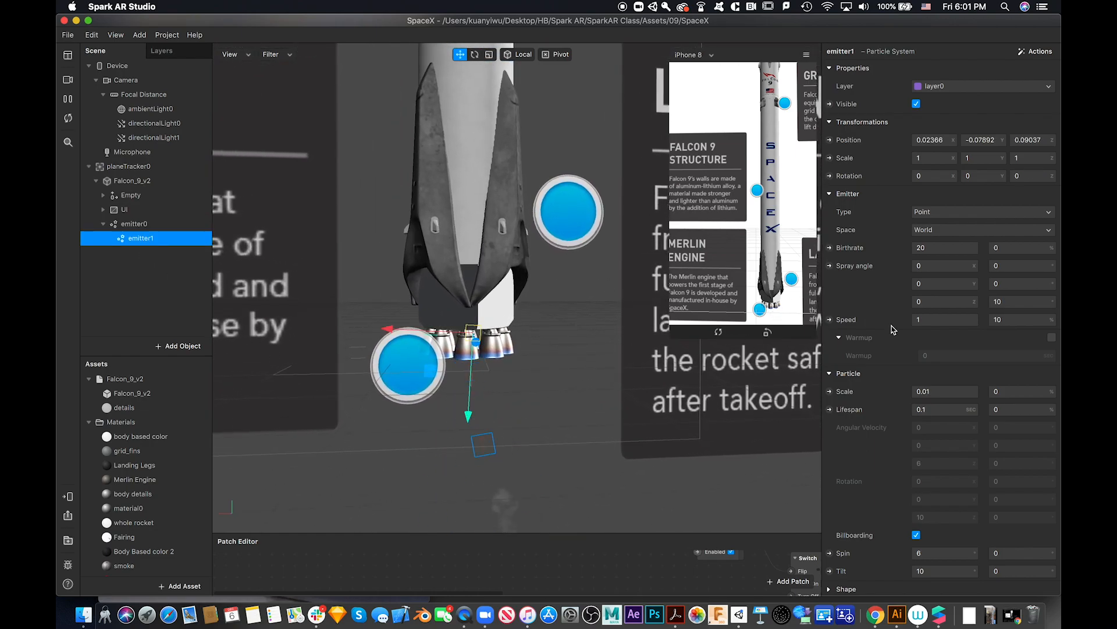
{"action": "scroll", "coordinate": [941, 341], "scroll_direction": "down", "scroll_amount": 3}
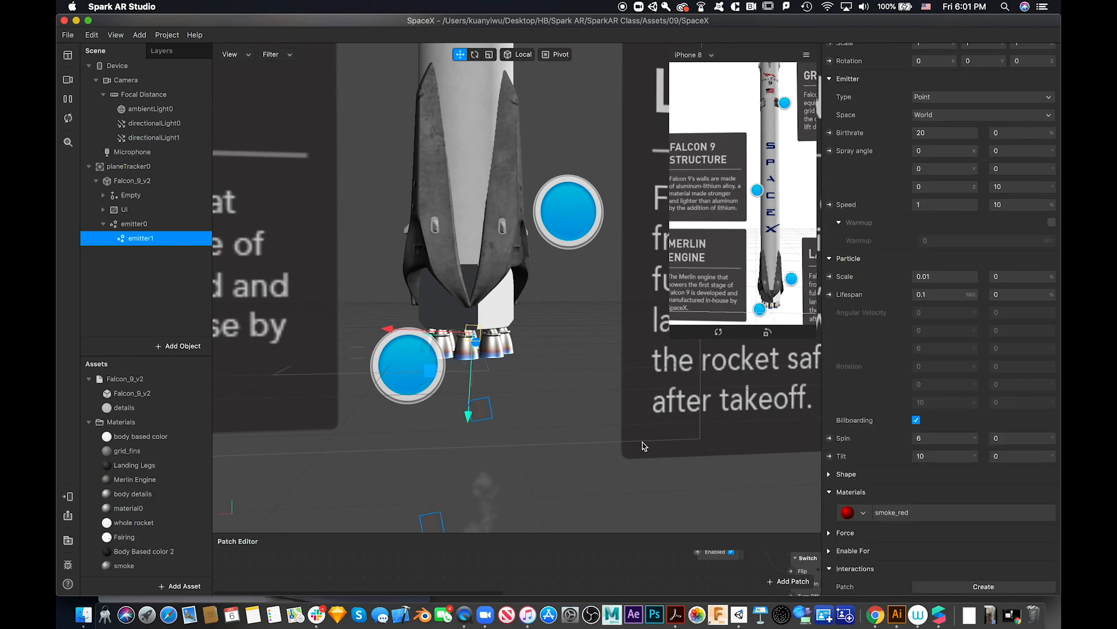
Inspect the shader properties of the smoke_red material and view the exhaust below the rocket from farther away
{"action": "scroll", "coordinate": [150, 466], "scroll_direction": "down", "scroll_amount": 5}
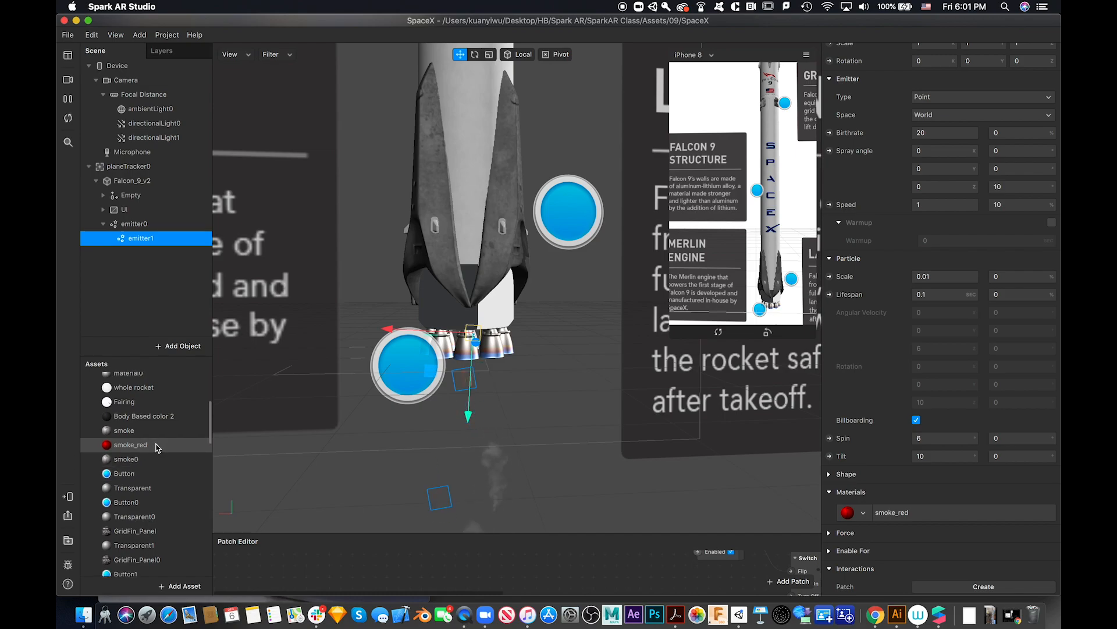
{"action": "left_click", "coordinate": [155, 444]}
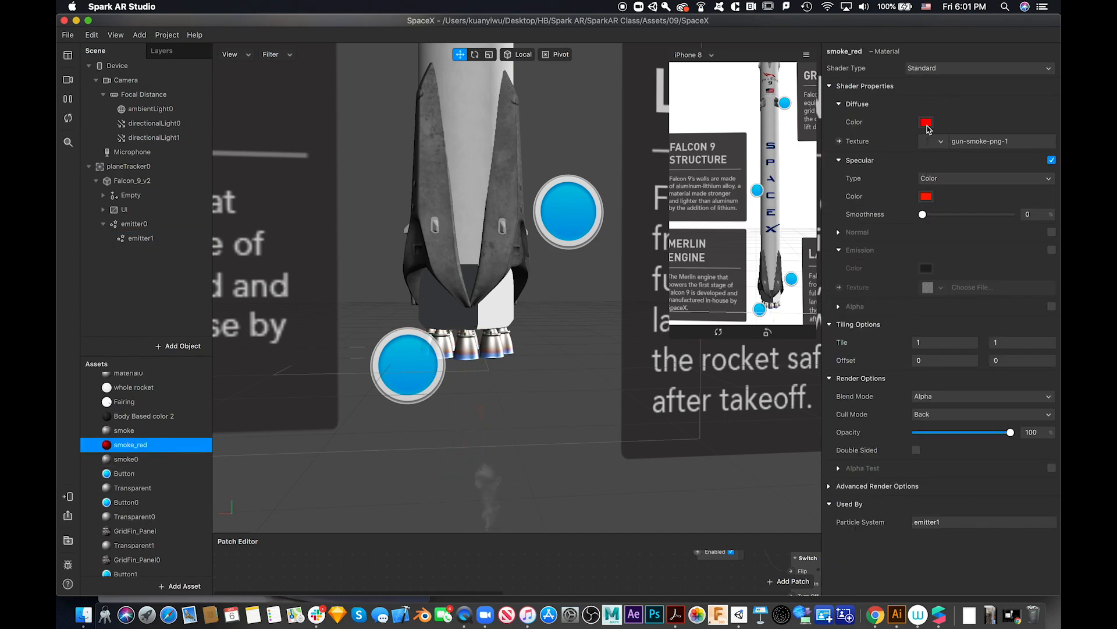
{"action": "scroll", "coordinate": [466, 373], "scroll_direction": "down", "scroll_amount": 10}
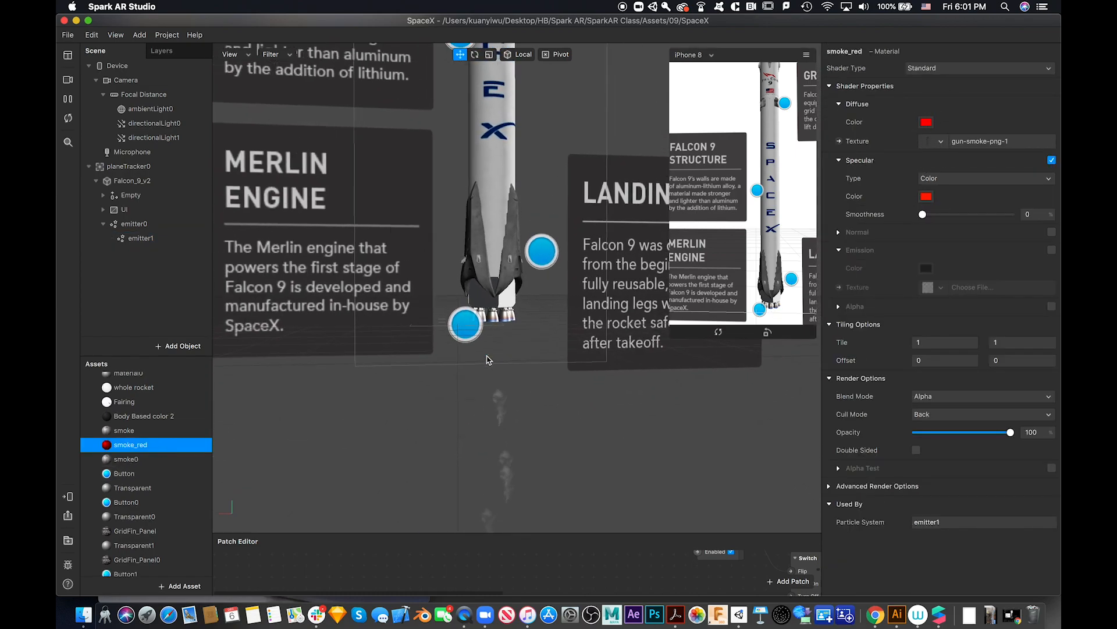
Examine the engine area up close, then inspect the Merlin Engine button's properties and the objects inside the UI canvas
{"action": "scroll", "coordinate": [498, 360], "scroll_direction": "down", "scroll_amount": 5}
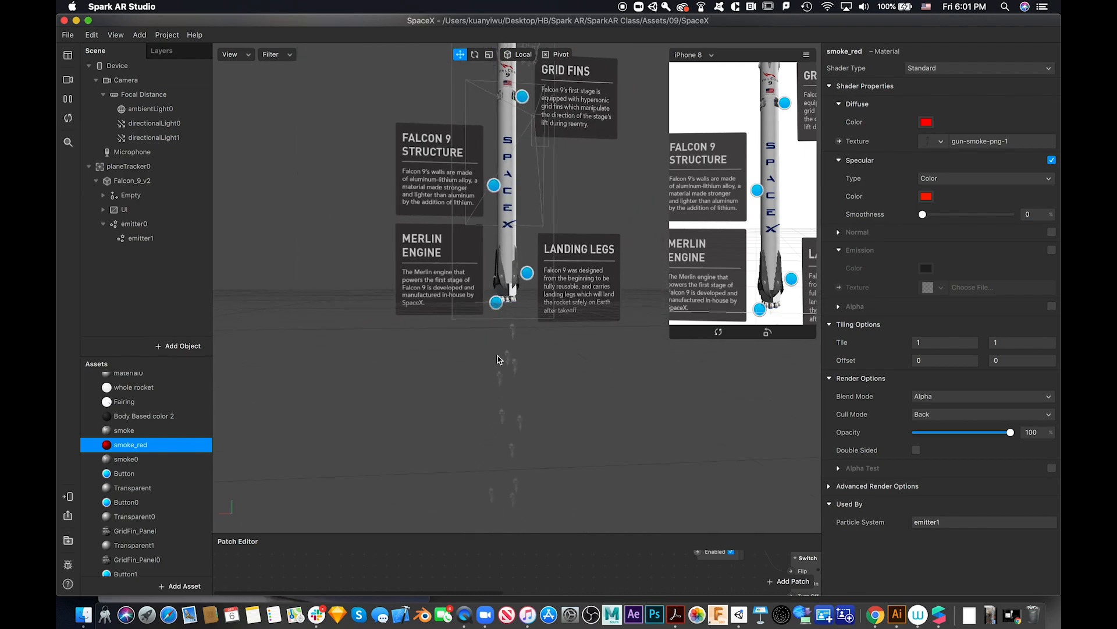
{"action": "scroll", "coordinate": [499, 359], "scroll_direction": "up", "scroll_amount": 5}
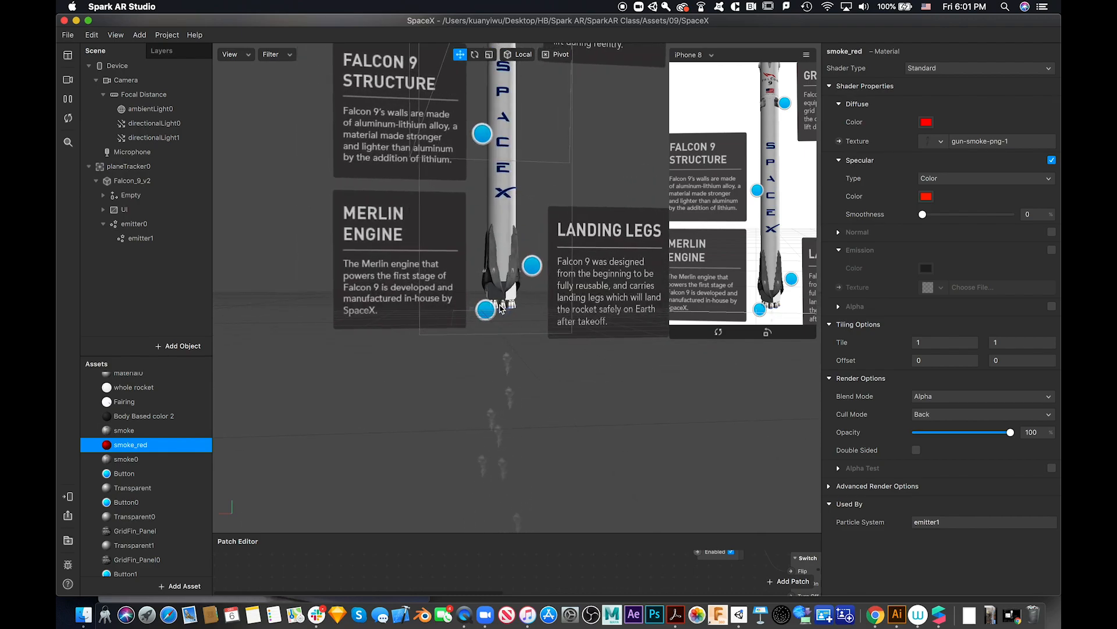
{"action": "scroll", "coordinate": [501, 309], "scroll_direction": "down", "scroll_amount": 3}
{"action": "left_click_drag", "start_coordinate": [533, 245], "coordinate": [522, 265], "text": "alt"}
{"action": "scroll", "coordinate": [522, 267], "scroll_direction": "up", "scroll_amount": 5}
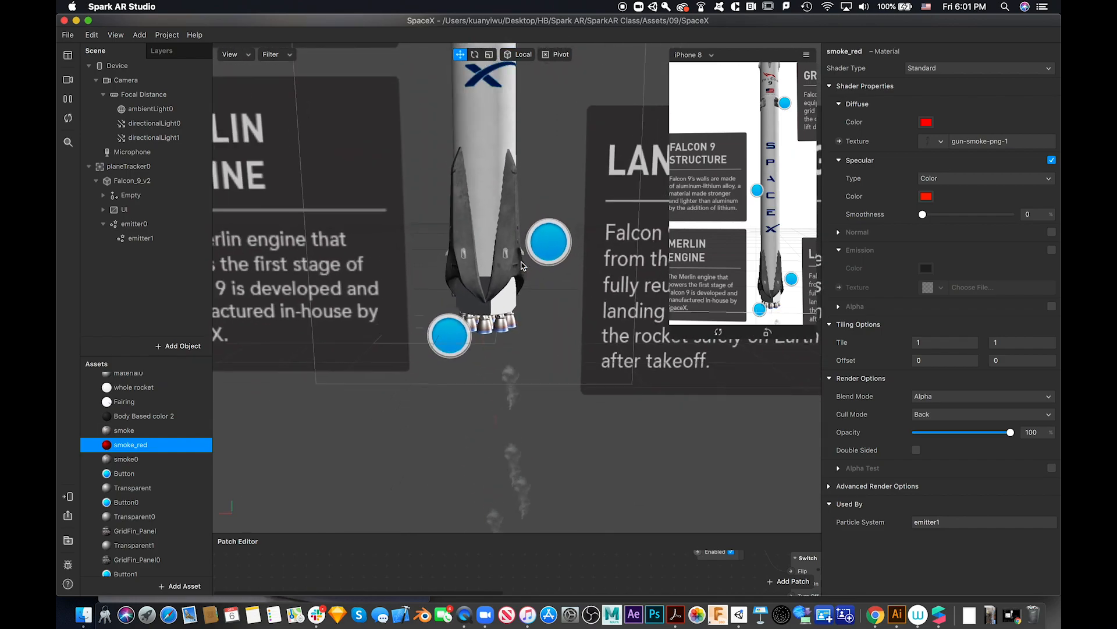
{"action": "left_click", "coordinate": [457, 340]}
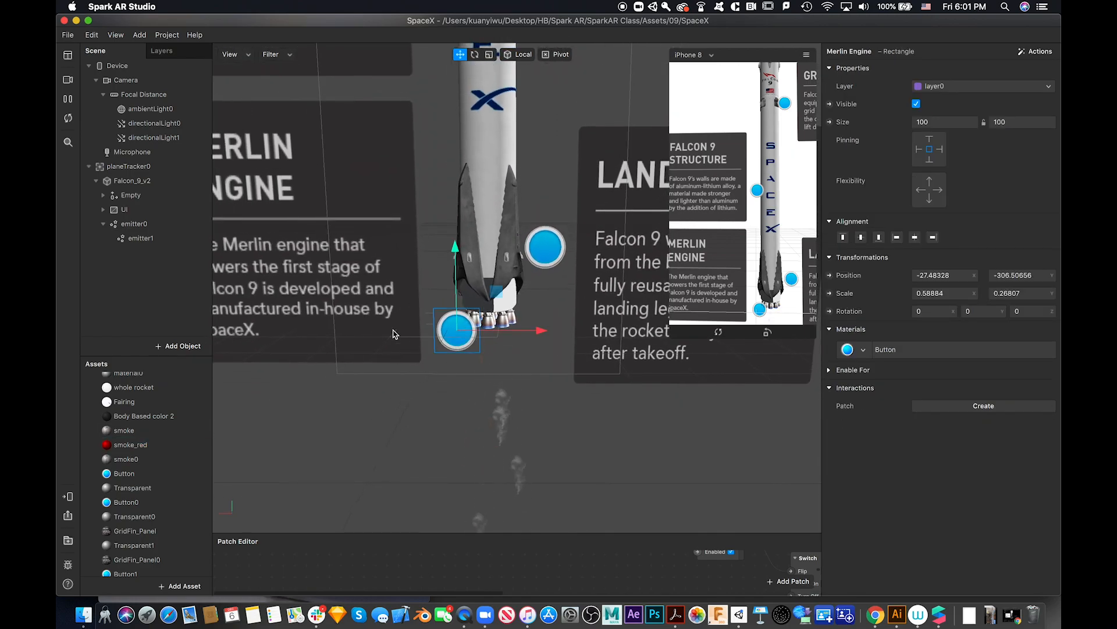
{"action": "left_click", "coordinate": [103, 209]}
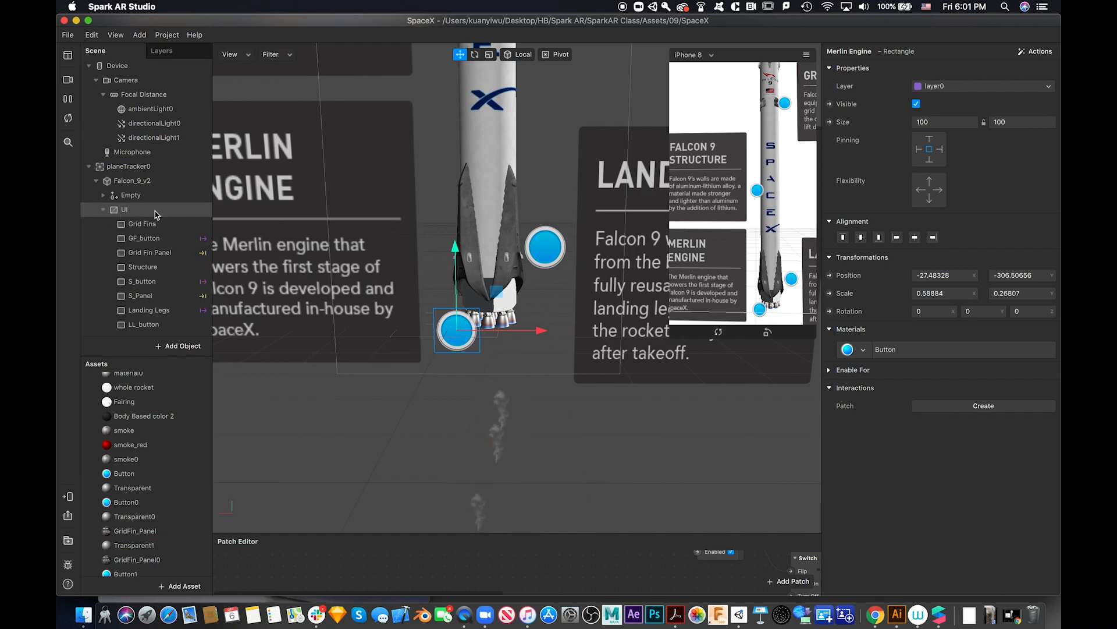
{"action": "scroll", "coordinate": [122, 207], "scroll_direction": "down", "scroll_amount": 1}
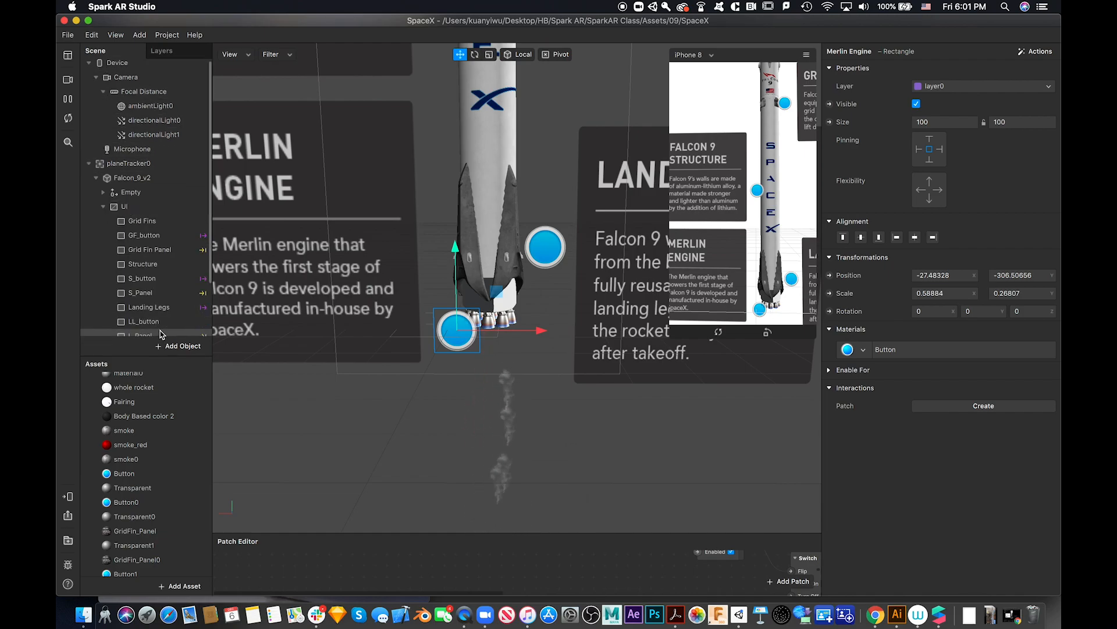
Look through the insertable 2D objects without adding one, and collapse the UI canvas in the scene hierarchy
{"action": "left_click", "coordinate": [177, 348]}
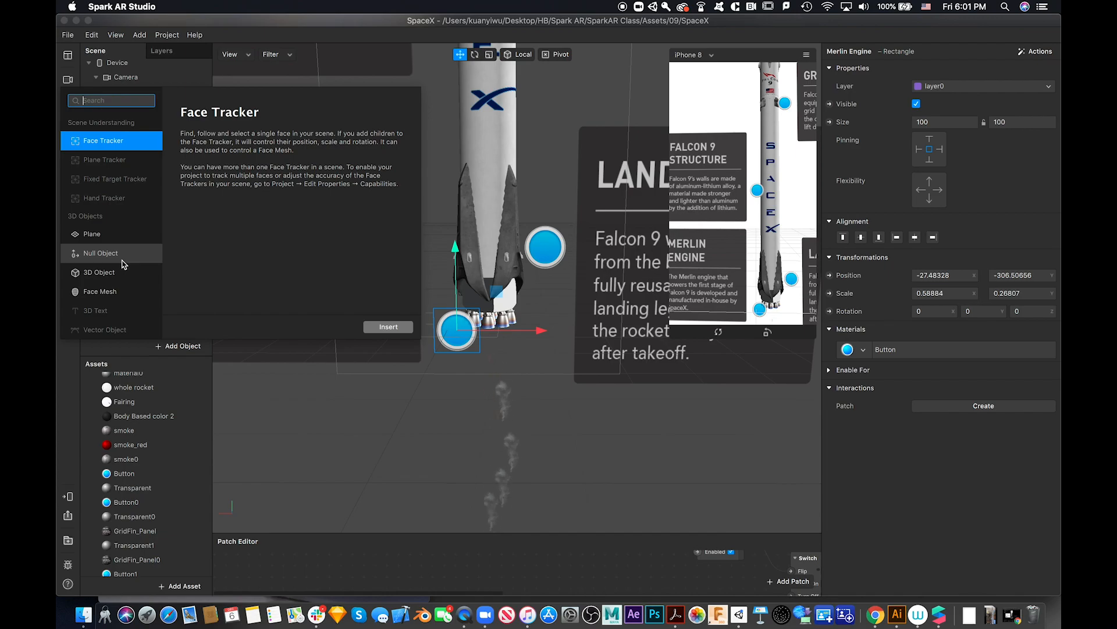
{"action": "scroll", "coordinate": [120, 266], "scroll_direction": "down", "scroll_amount": 5}
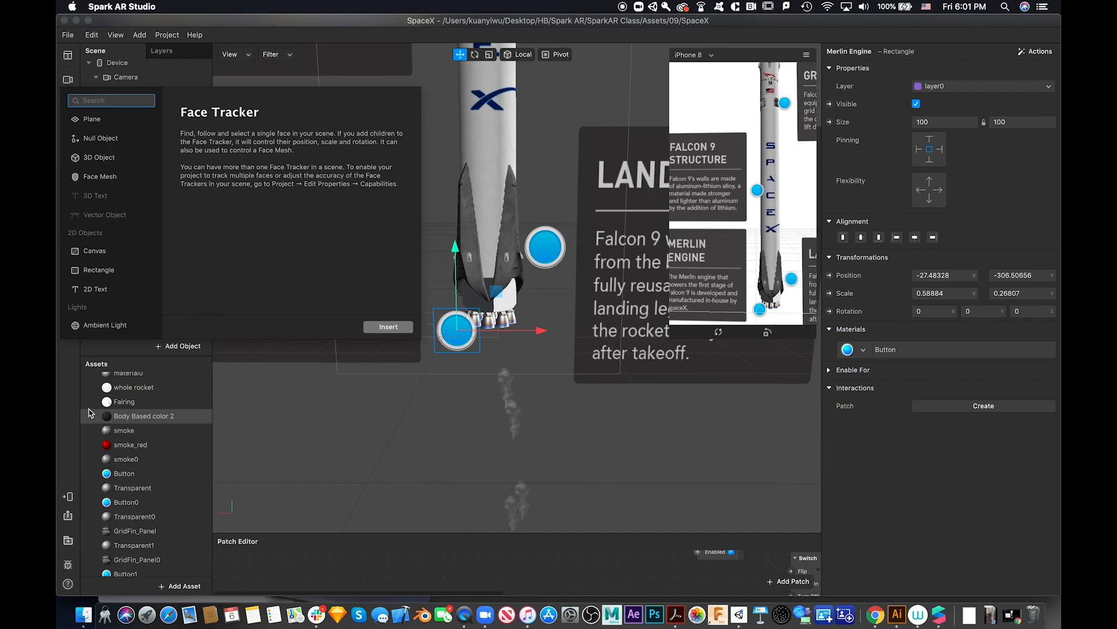
{"action": "left_click", "coordinate": [96, 351]}
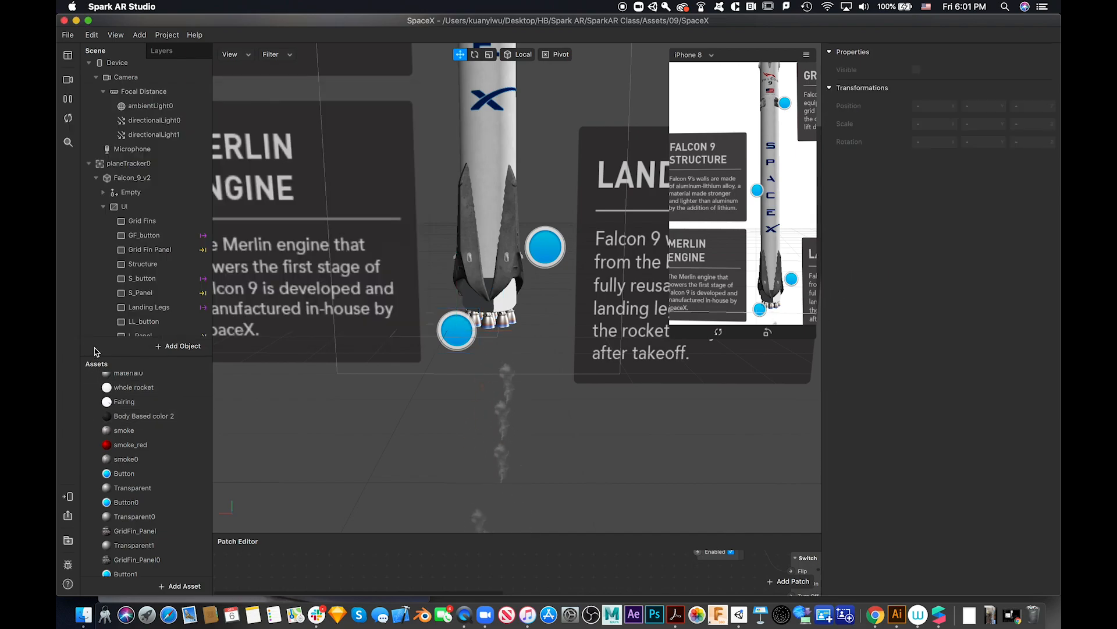
{"action": "left_click", "coordinate": [103, 206]}
{"action": "left_click", "coordinate": [103, 224]}
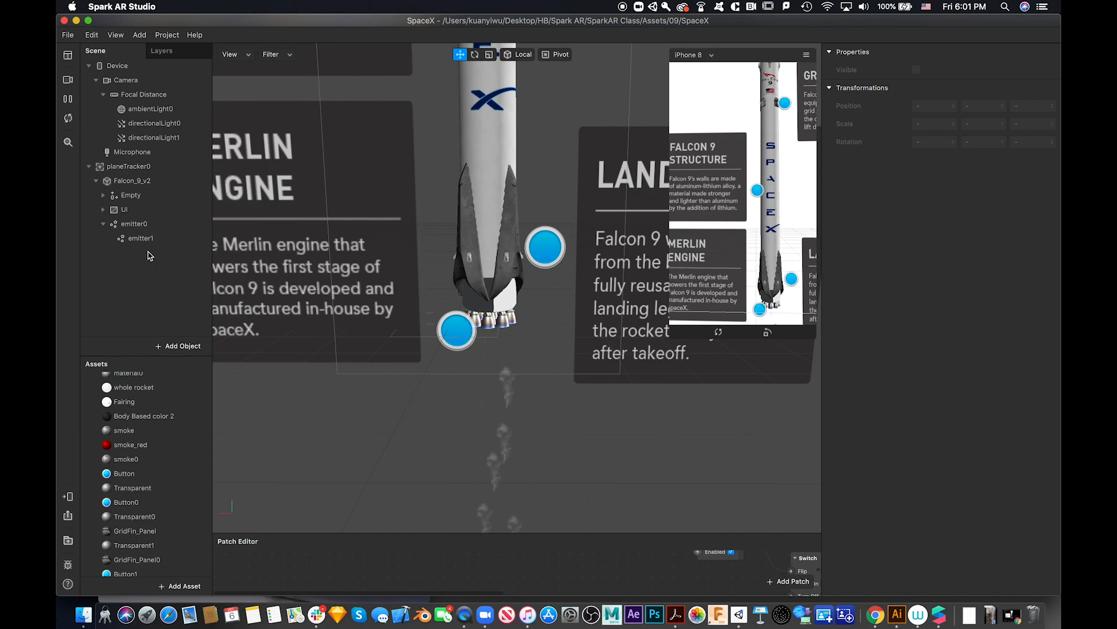
Insert a new canvas and nest it under Falcon_9_v2, directly below the UI canvas
{"action": "left_click", "coordinate": [184, 347]}
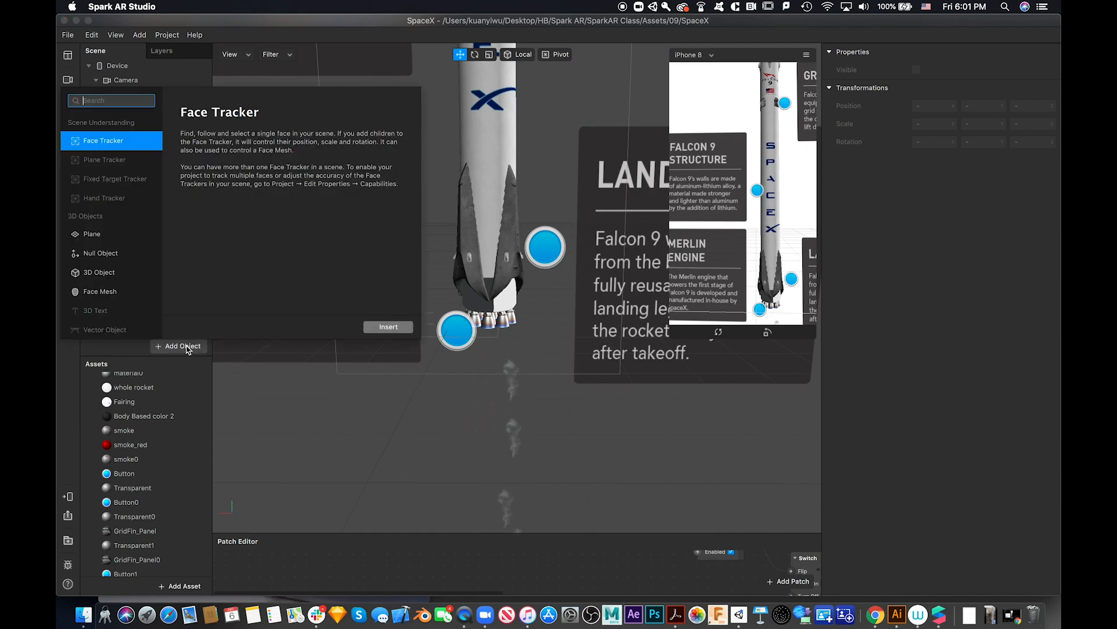
{"action": "scroll", "coordinate": [102, 259], "scroll_direction": "down", "scroll_amount": 5}
{"action": "scroll", "coordinate": [103, 259], "scroll_direction": "up", "scroll_amount": 2}
{"action": "left_click", "coordinate": [117, 233]}
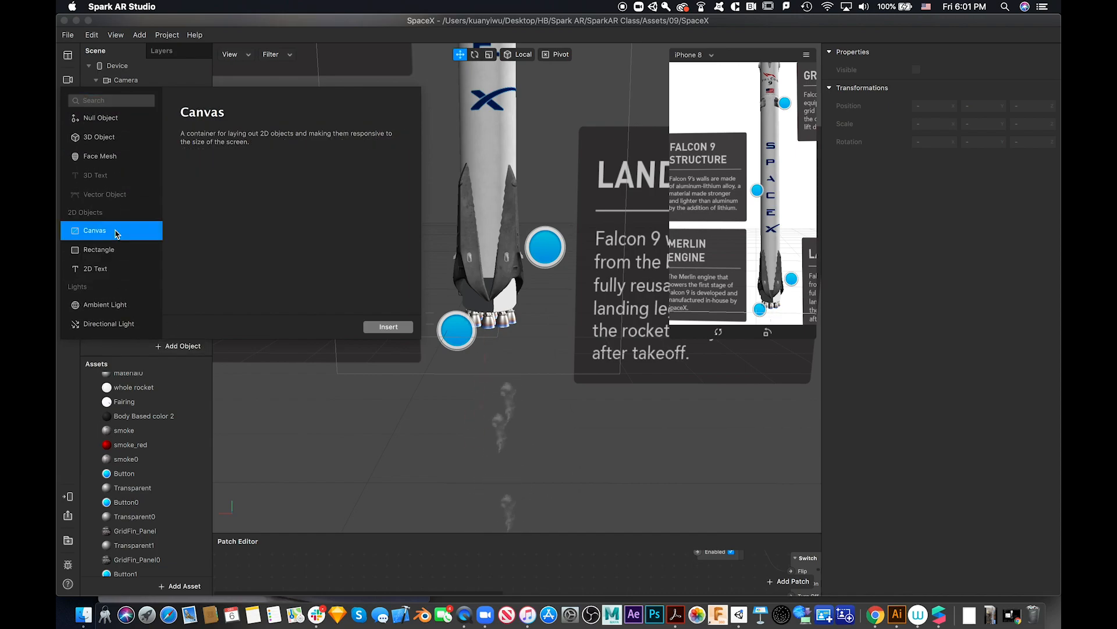
{"action": "left_click", "coordinate": [385, 327]}
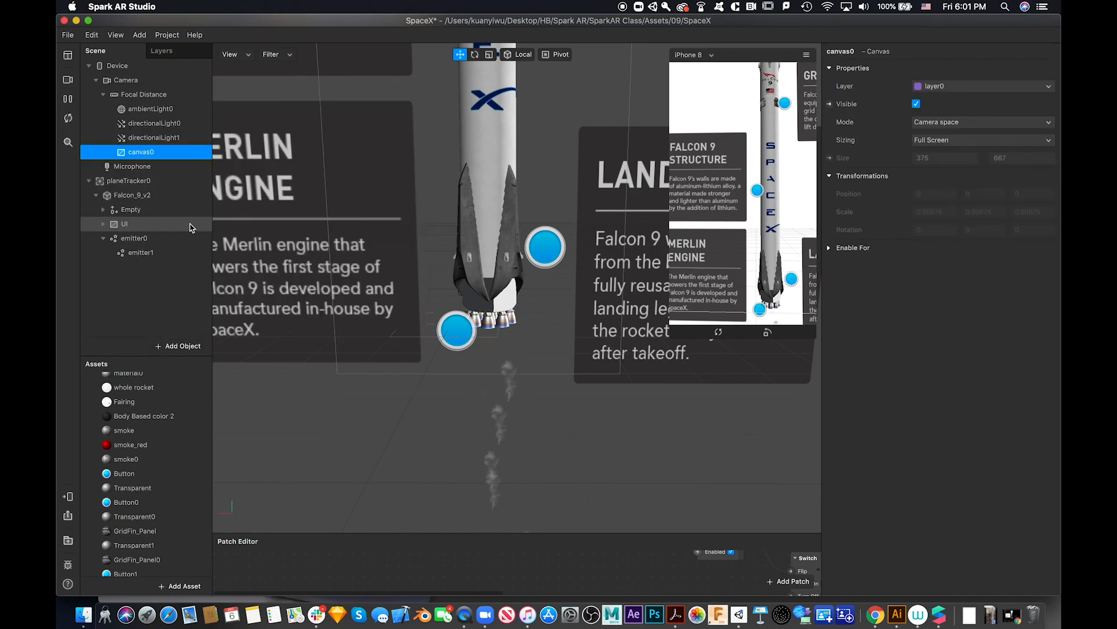
{"action": "left_click_drag", "start_coordinate": [159, 154], "coordinate": [122, 259]}
{"action": "left_click_drag", "start_coordinate": [136, 232], "coordinate": [140, 234]}
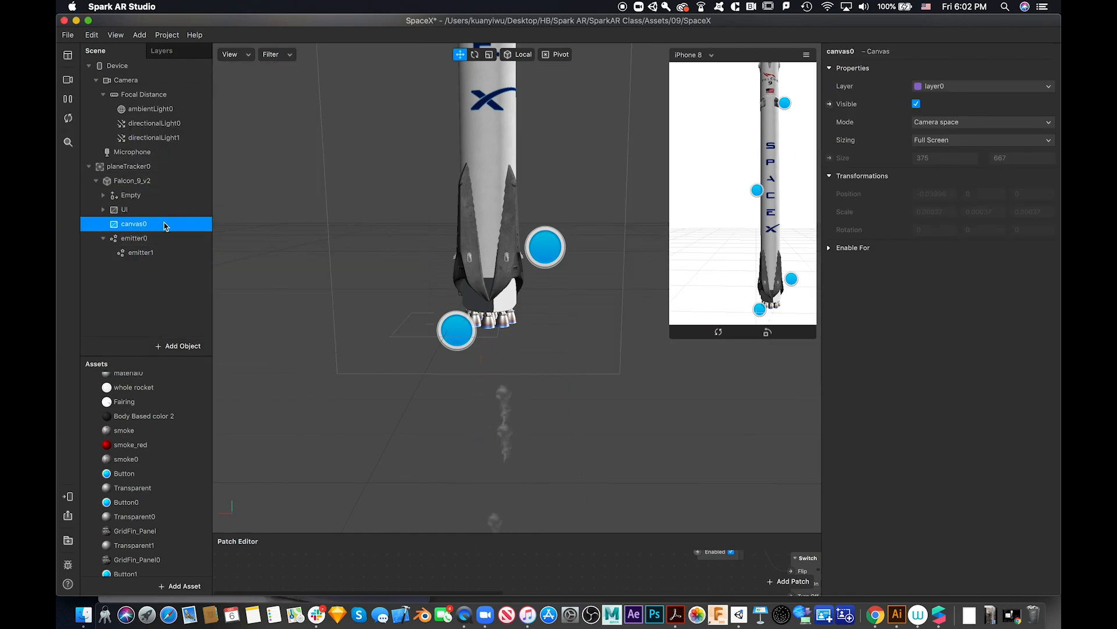
Set the mode of canvas0 to World space
{"action": "scroll", "coordinate": [570, 287], "scroll_direction": "down", "scroll_amount": 5}
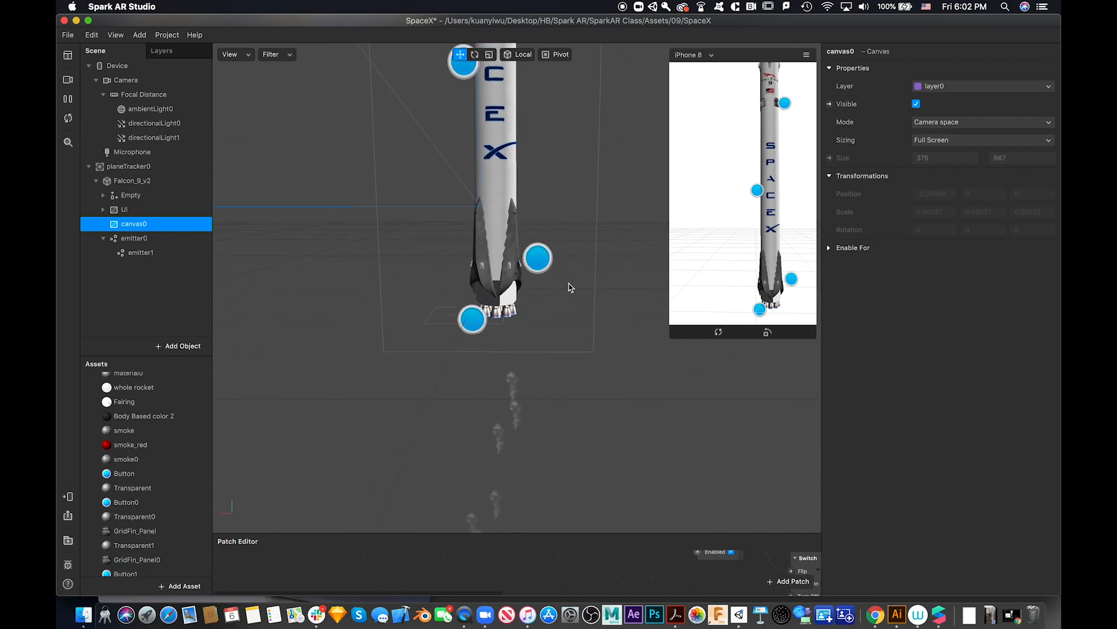
{"action": "scroll", "coordinate": [570, 287], "scroll_direction": "down", "scroll_amount": 3}
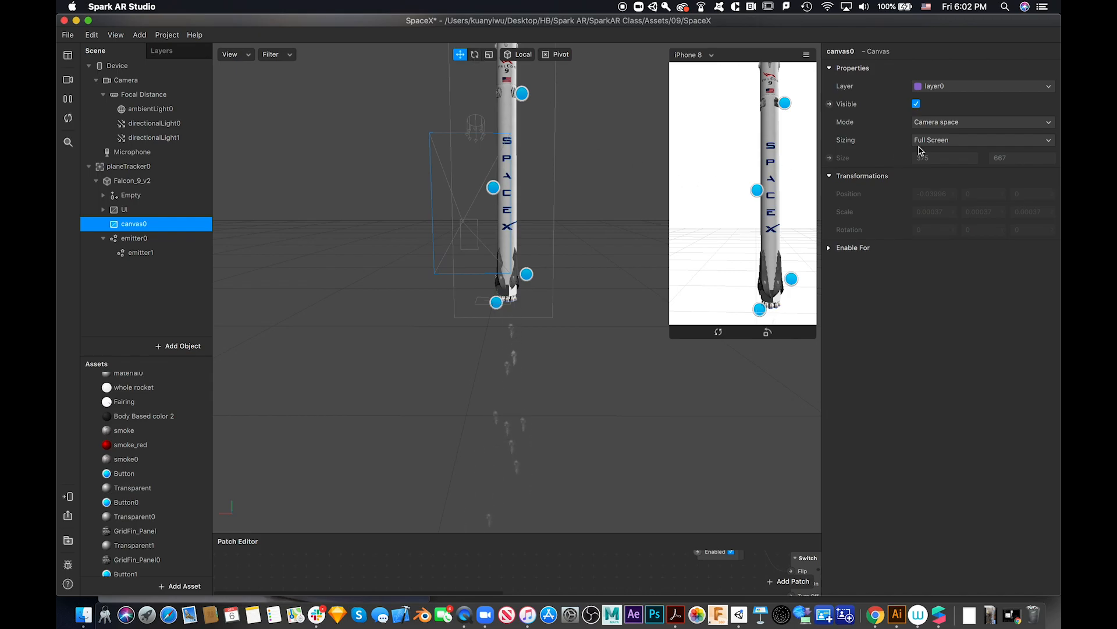
{"action": "left_click", "coordinate": [957, 123]}
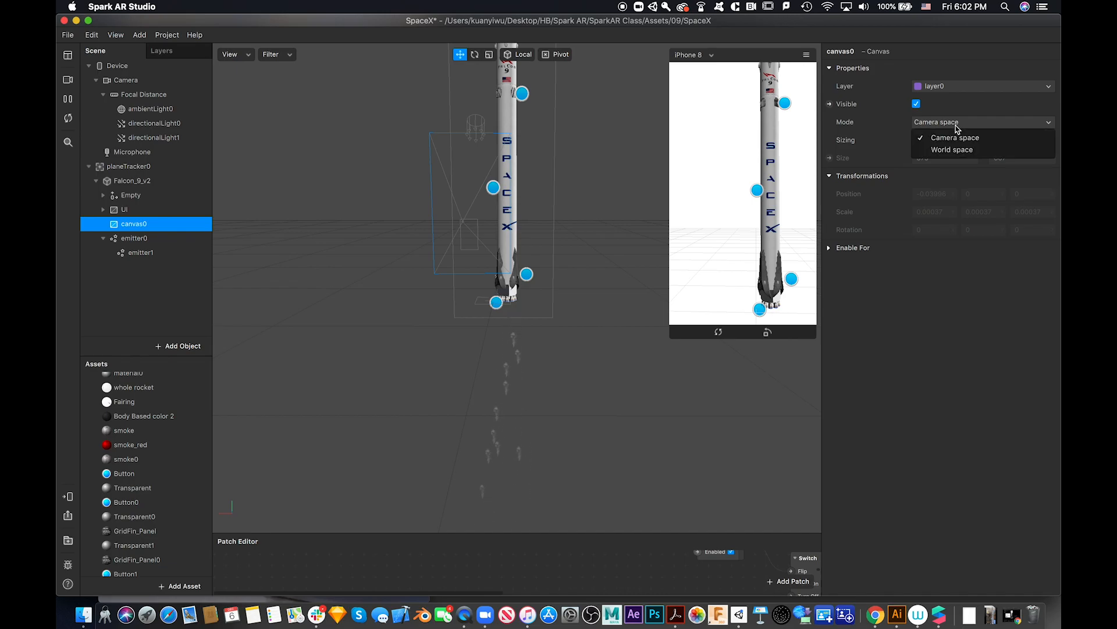
{"action": "left_click", "coordinate": [958, 150]}
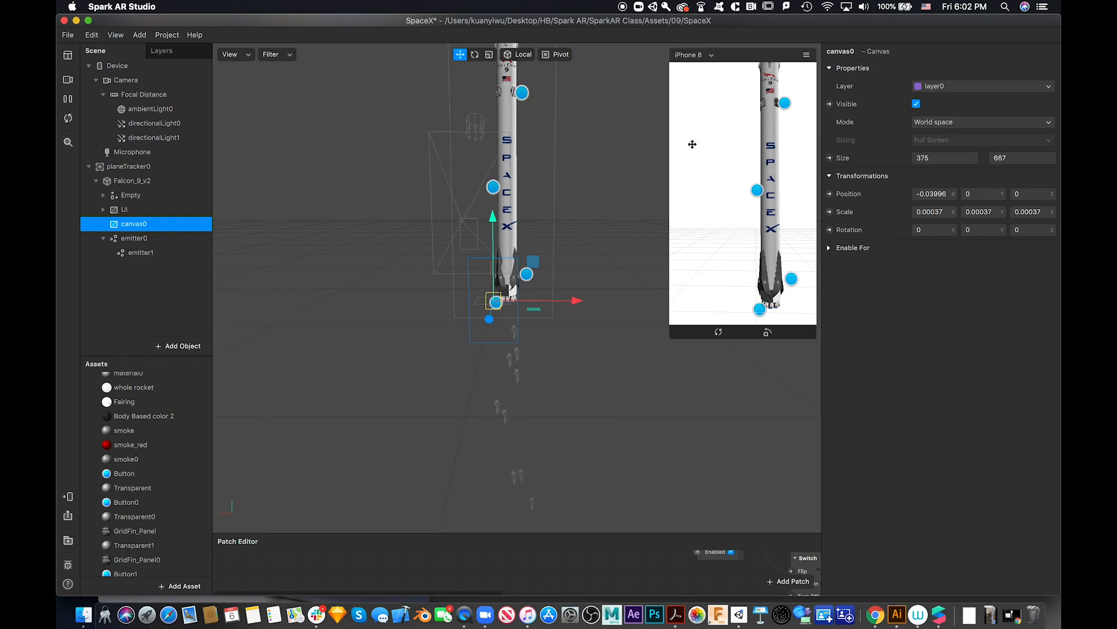
Move canvas0 to about -2.11 on Z and enlarge it to a scale of about 0.00202 on X and 0.00356 on Y
{"action": "left_click_drag", "start_coordinate": [495, 303], "coordinate": [539, 245]}
{"action": "left_click", "coordinate": [489, 54]}
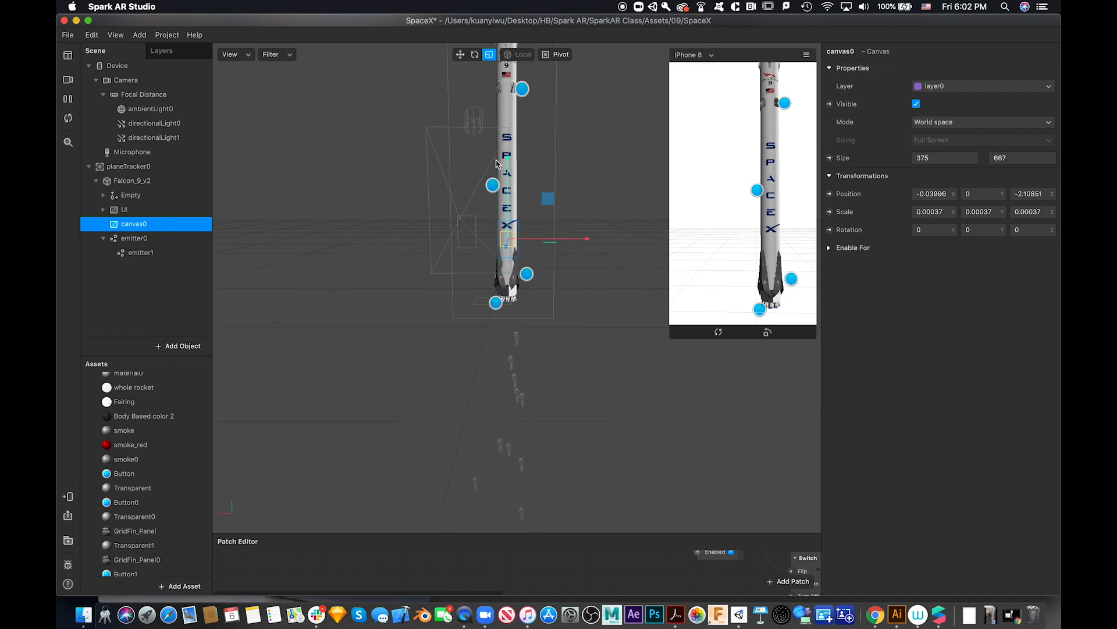
{"action": "left_click_drag", "start_coordinate": [548, 200], "coordinate": [750, 65]}
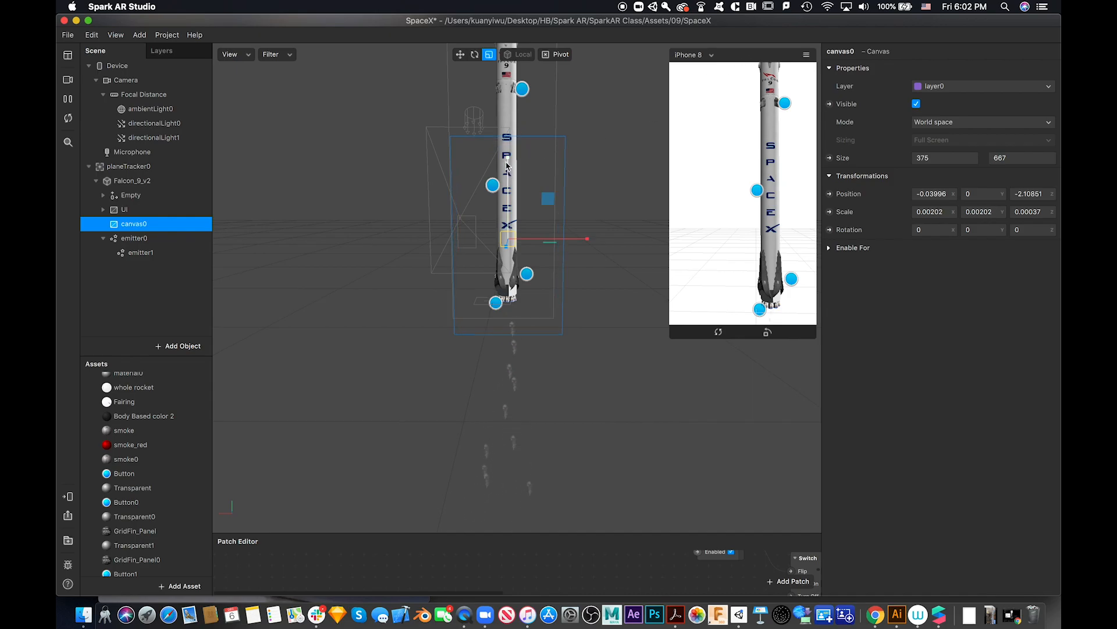
{"action": "left_click_drag", "start_coordinate": [508, 157], "coordinate": [517, 124]}
{"action": "scroll", "coordinate": [516, 120], "scroll_direction": "down", "scroll_amount": 10}
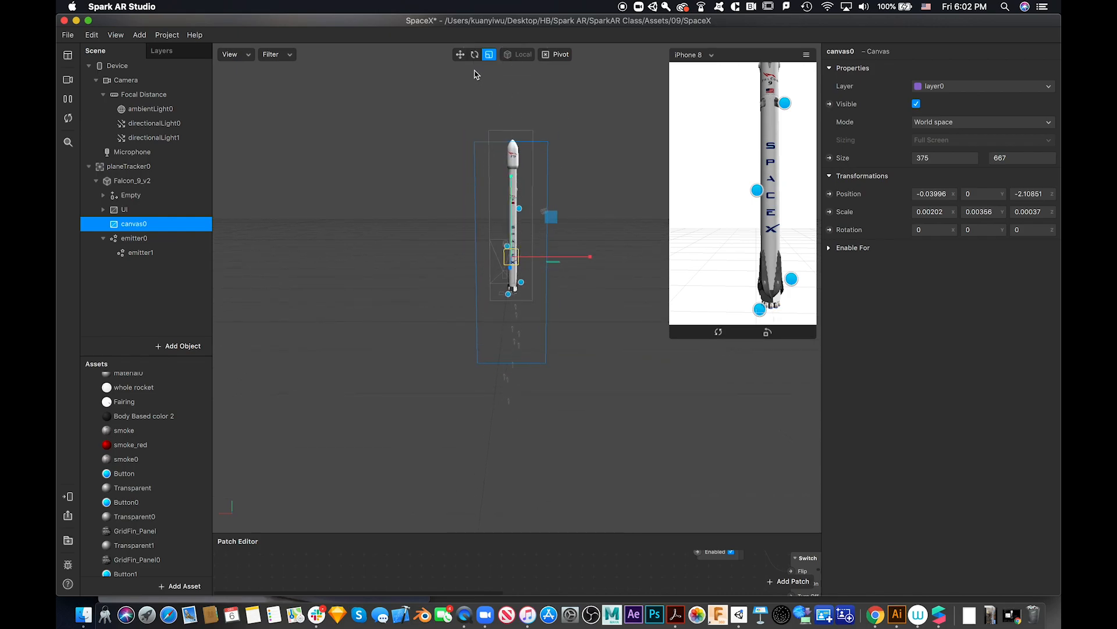
Raise canvas0 along the rocket to a Y position of about 0.166
{"action": "left_click", "coordinate": [460, 54]}
{"action": "left_click_drag", "start_coordinate": [512, 172], "coordinate": [512, 153]}
{"action": "scroll", "coordinate": [547, 275], "scroll_direction": "up", "scroll_amount": 5}
{"action": "scroll", "coordinate": [547, 275], "scroll_direction": "up", "scroll_amount": 5}
{"action": "scroll", "coordinate": [547, 274], "scroll_direction": "down", "scroll_amount": 6}
{"action": "scroll", "coordinate": [547, 275], "scroll_direction": "up", "scroll_amount": 2}
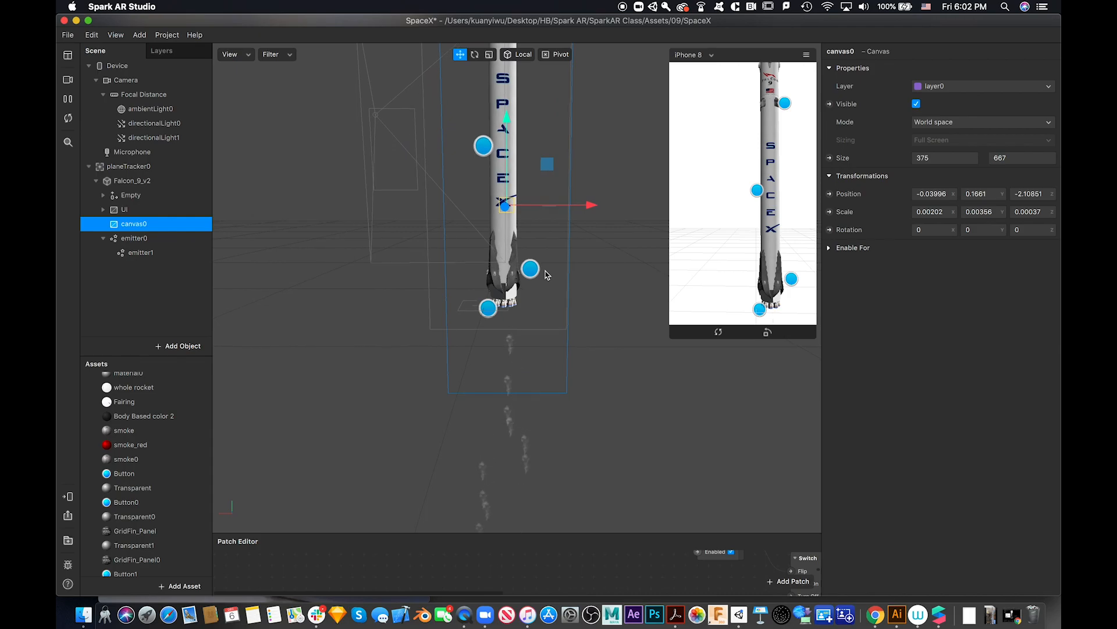
Rename canvas0 as UI_v2
{"action": "double_click", "coordinate": [140, 226]}
{"action": "key", "text": "BackSpace"}
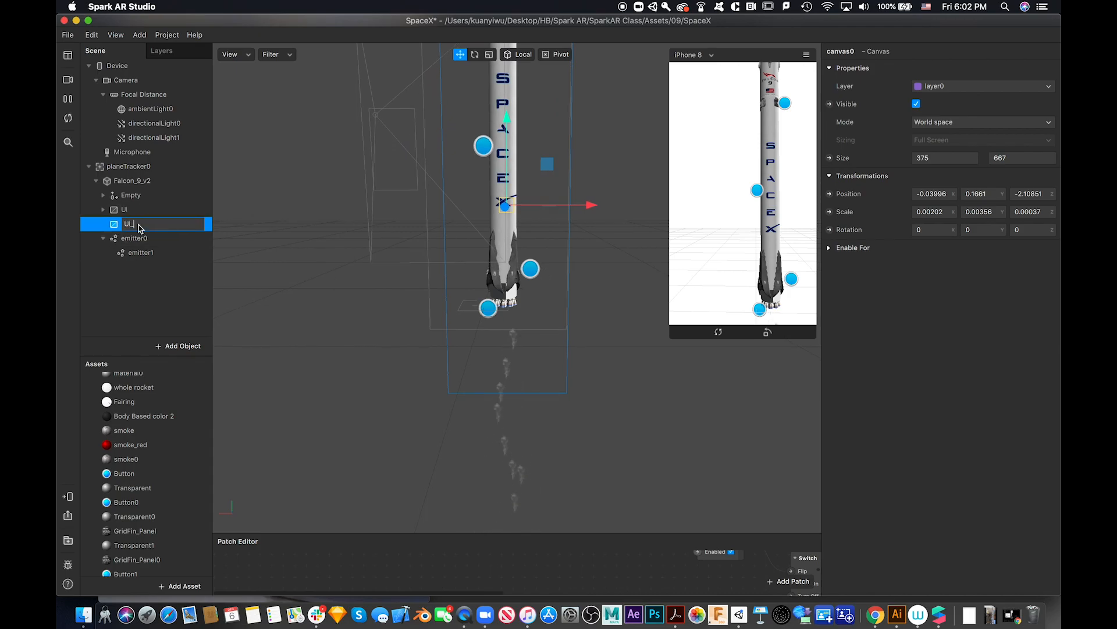
{"action": "type", "text": "UI_v2"}
{"action": "key", "text": "Return"}
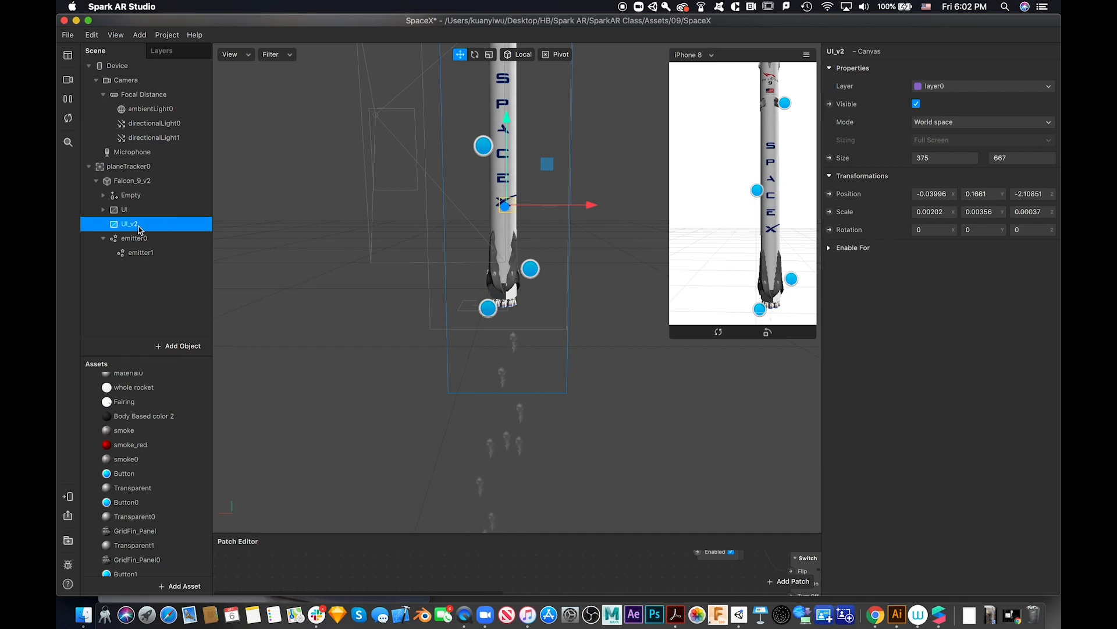
Insert a rectangle inside the UI_v2 canvas
{"action": "left_click", "coordinate": [177, 346]}
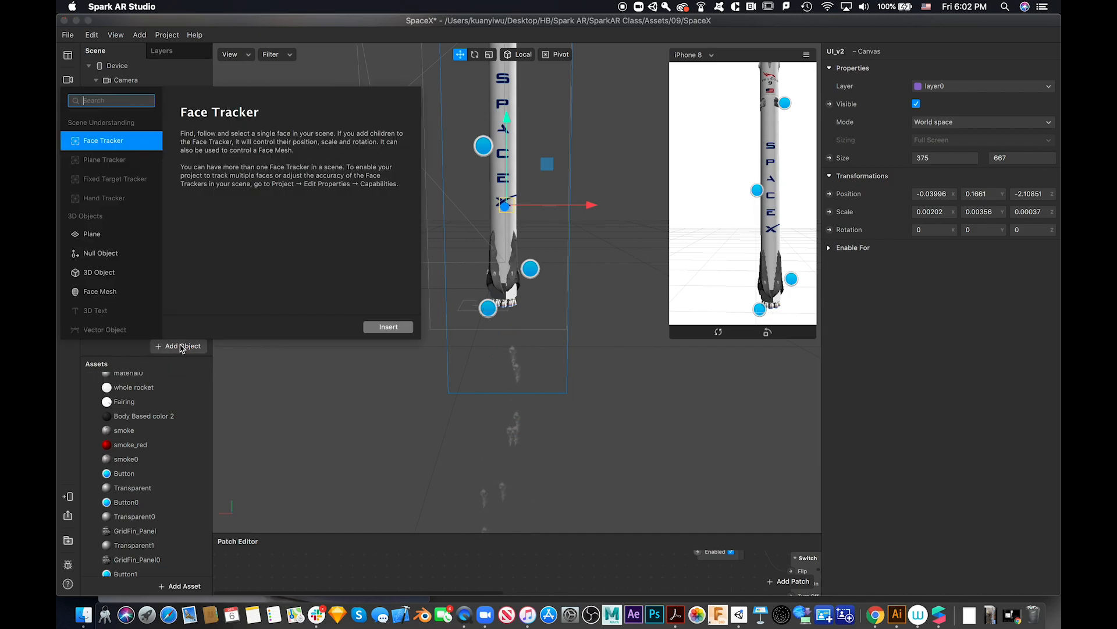
{"action": "scroll", "coordinate": [133, 269], "scroll_direction": "down", "scroll_amount": 5}
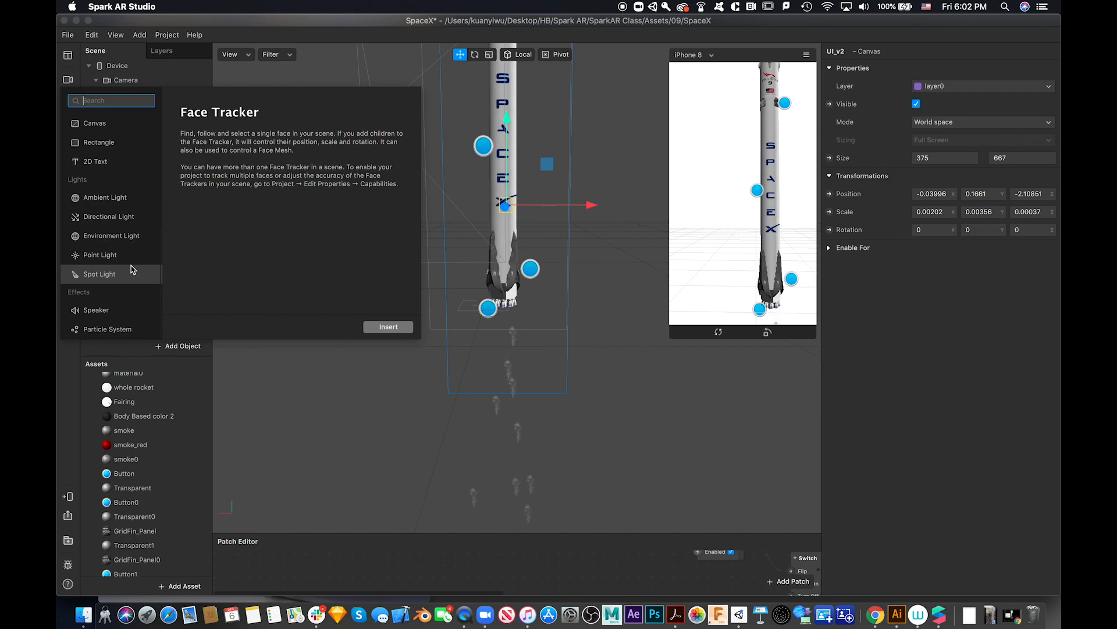
{"action": "left_click", "coordinate": [133, 228]}
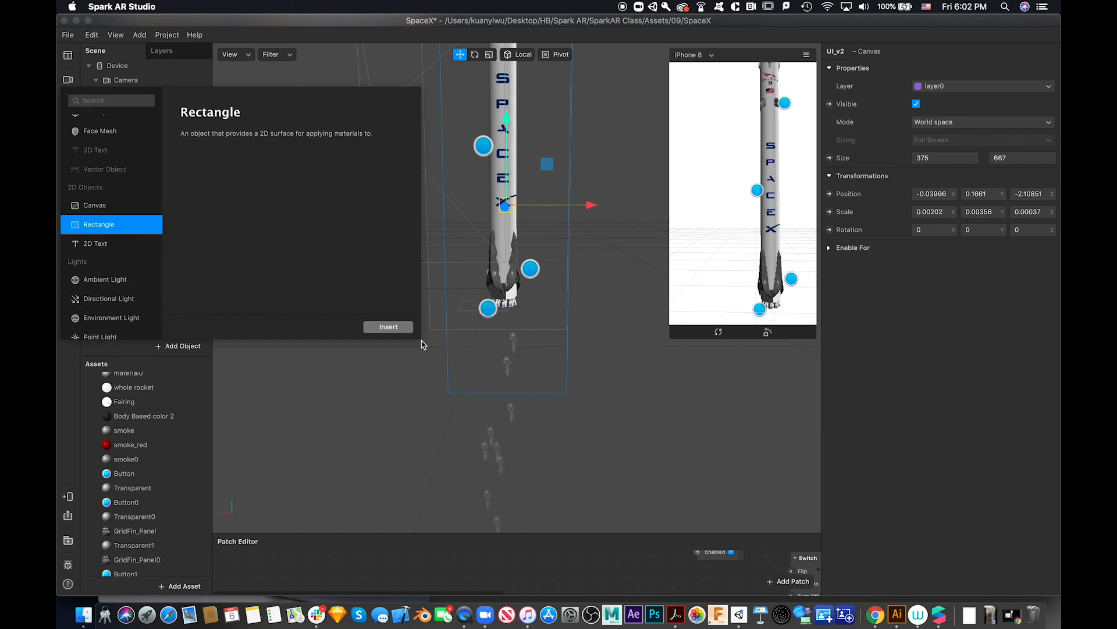
{"action": "left_click", "coordinate": [393, 324]}
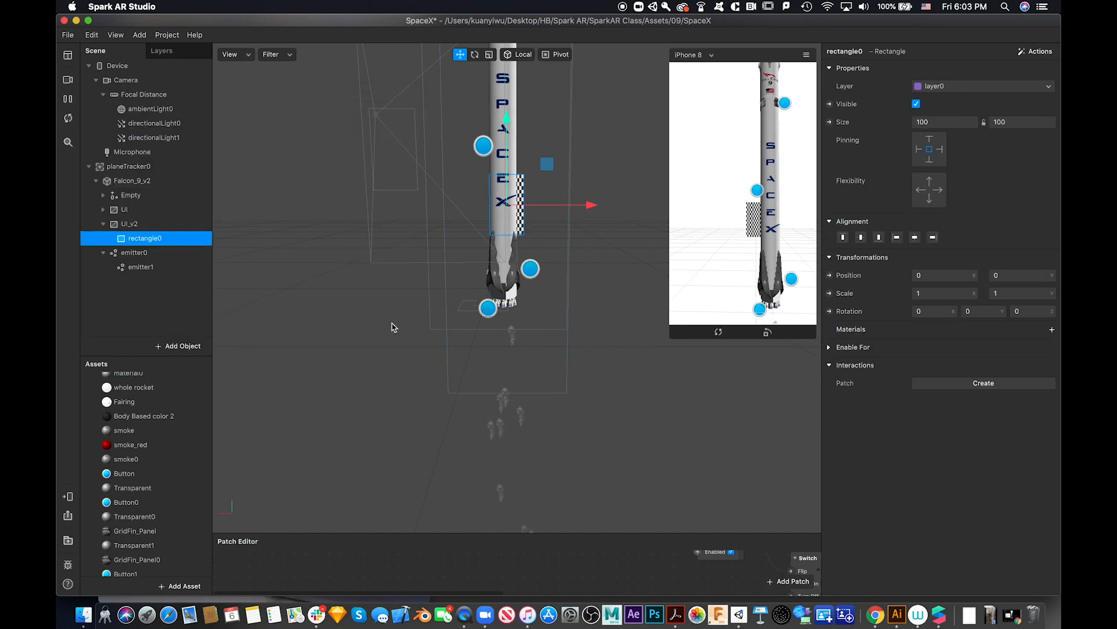
Rename the rectangle inside UI_v2 as Btn
{"action": "double_click", "coordinate": [133, 239]}
{"action": "key", "text": "BackSpace"}
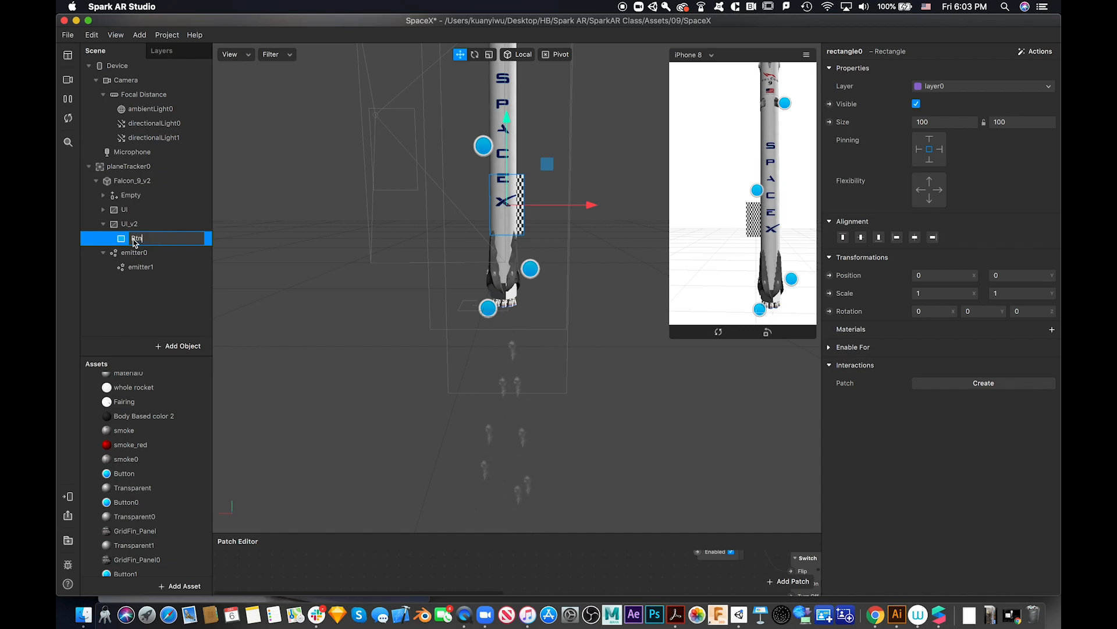
{"action": "type", "text": "Btn"}
{"action": "key", "text": "Return"}
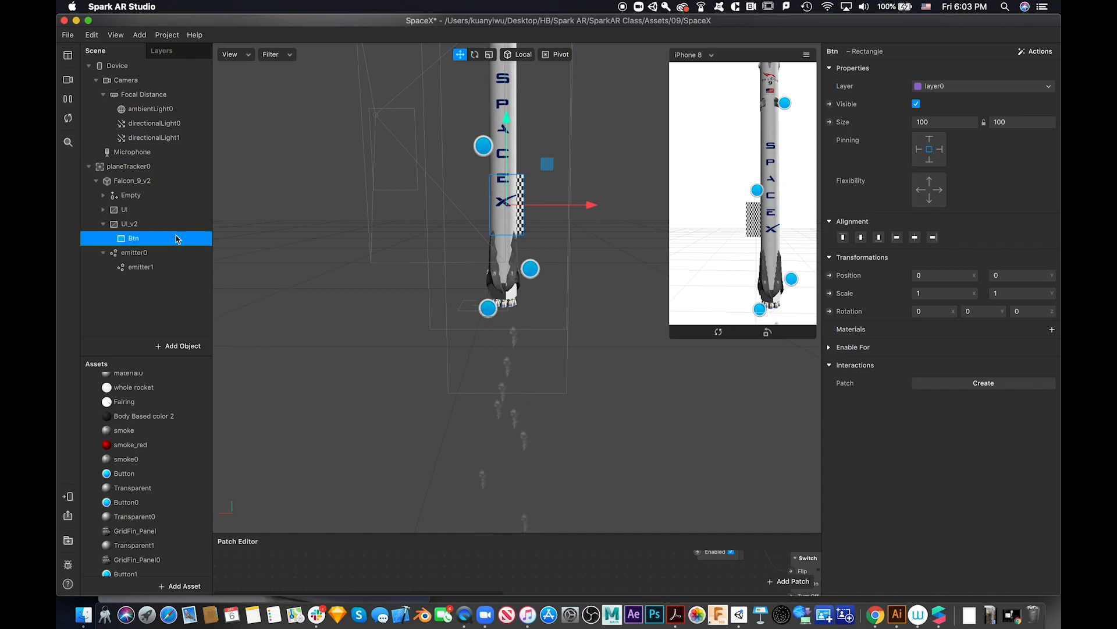
Move the Btn rectangle sideways to an X position of about 89.9, beside the rocket body, and compare it with the existing buttons
{"action": "left_click_drag", "start_coordinate": [588, 208], "coordinate": [621, 212]}
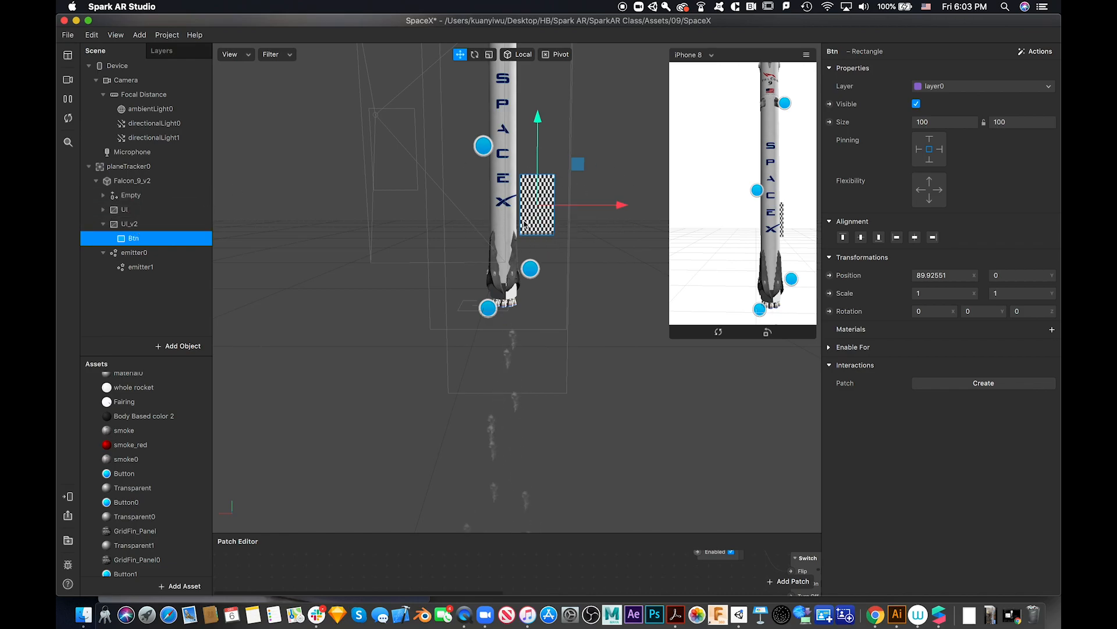
{"action": "scroll", "coordinate": [564, 220], "scroll_direction": "up", "scroll_amount": 10}
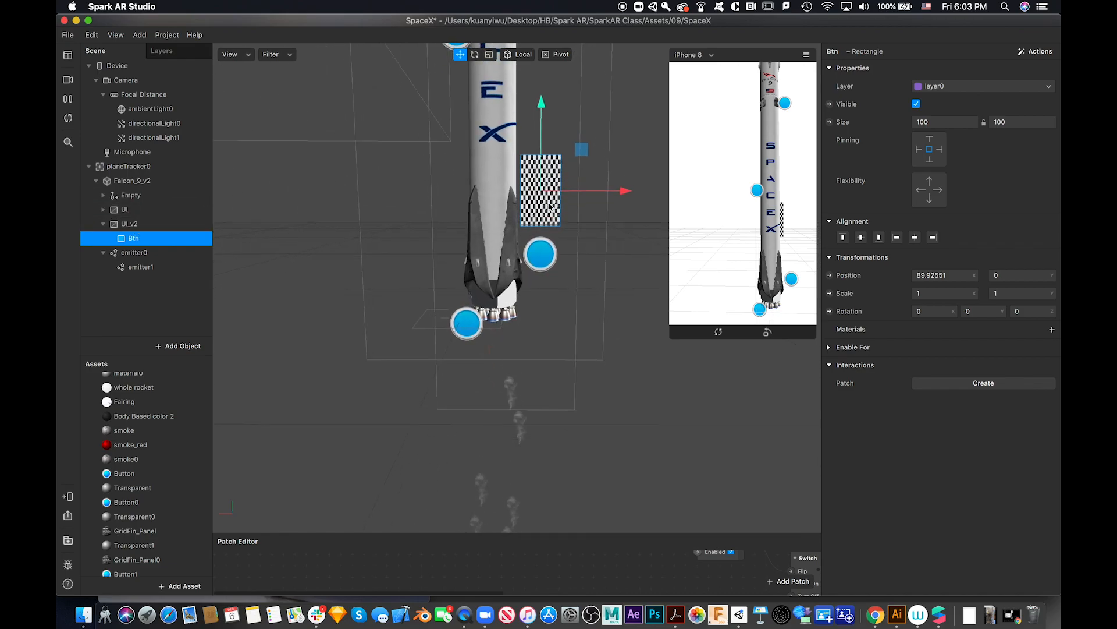
{"action": "scroll", "coordinate": [549, 207], "scroll_direction": "up", "scroll_amount": 5}
{"action": "scroll", "coordinate": [550, 207], "scroll_direction": "down", "scroll_amount": 10}
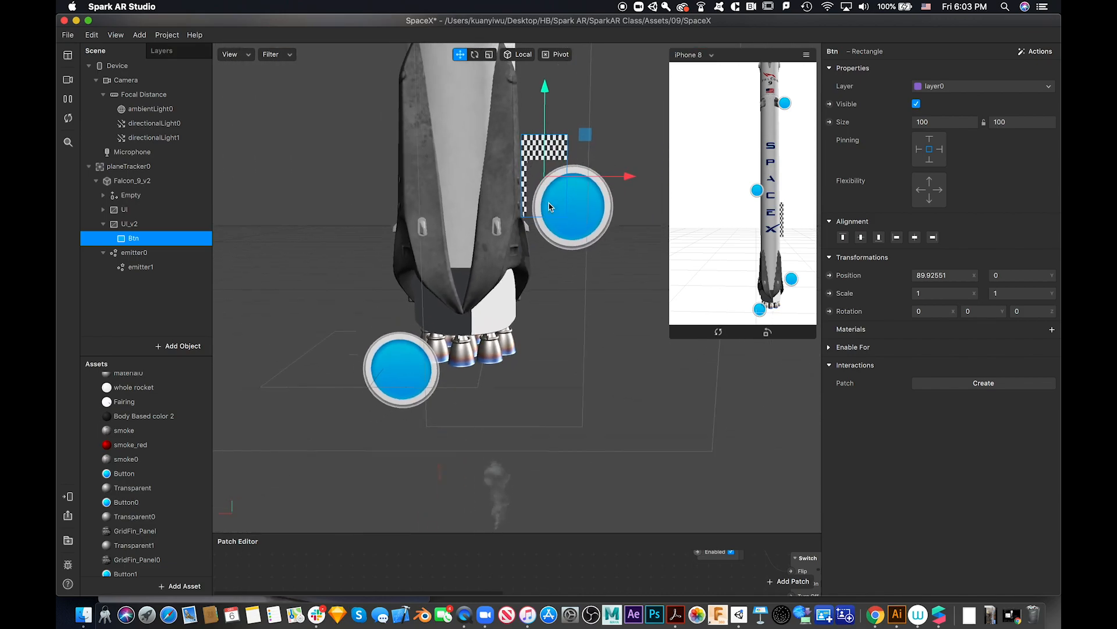
{"action": "scroll", "coordinate": [550, 207], "scroll_direction": "down", "scroll_amount": 1}
{"action": "mouse_move", "coordinate": [583, 226]}
{"action": "left_mouse_down", "text": "alt"}
{"action": "mouse_move", "coordinate": [567, 241]}
{"action": "mouse_move", "coordinate": [459, 250]}
{"action": "mouse_move", "coordinate": [607, 248]}
{"action": "mouse_move", "coordinate": [573, 262]}
{"action": "mouse_move", "coordinate": [589, 257]}
{"action": "mouse_move", "coordinate": [574, 274]}
{"action": "mouse_move", "coordinate": [581, 242]}
{"action": "left_mouse_up", "text": "alt"}
Move the UI_v2 canvas along its depth axis to a Z position of about -0.088
{"action": "left_click", "coordinate": [187, 227]}
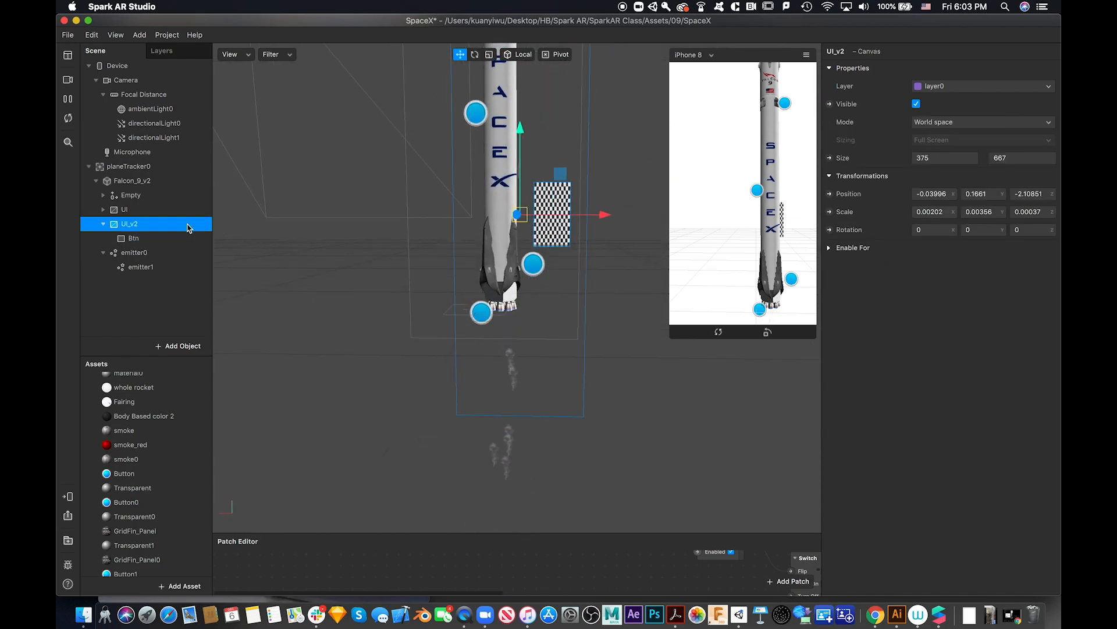
{"action": "left_click_drag", "start_coordinate": [518, 217], "coordinate": [494, 214]}
{"action": "left_click_drag", "start_coordinate": [479, 252], "coordinate": [427, 310]}
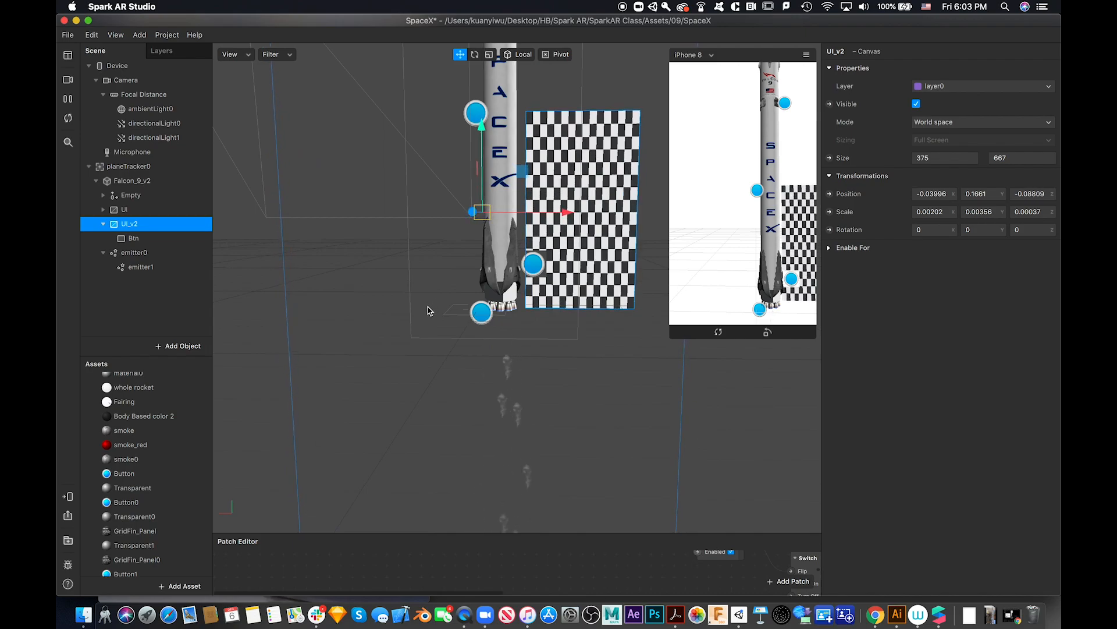
Scale the UI_v2 canvas to about 0.00137 by 0.00129 and shift it sideways to an X position of about -0.0198
{"action": "left_click", "coordinate": [488, 54]}
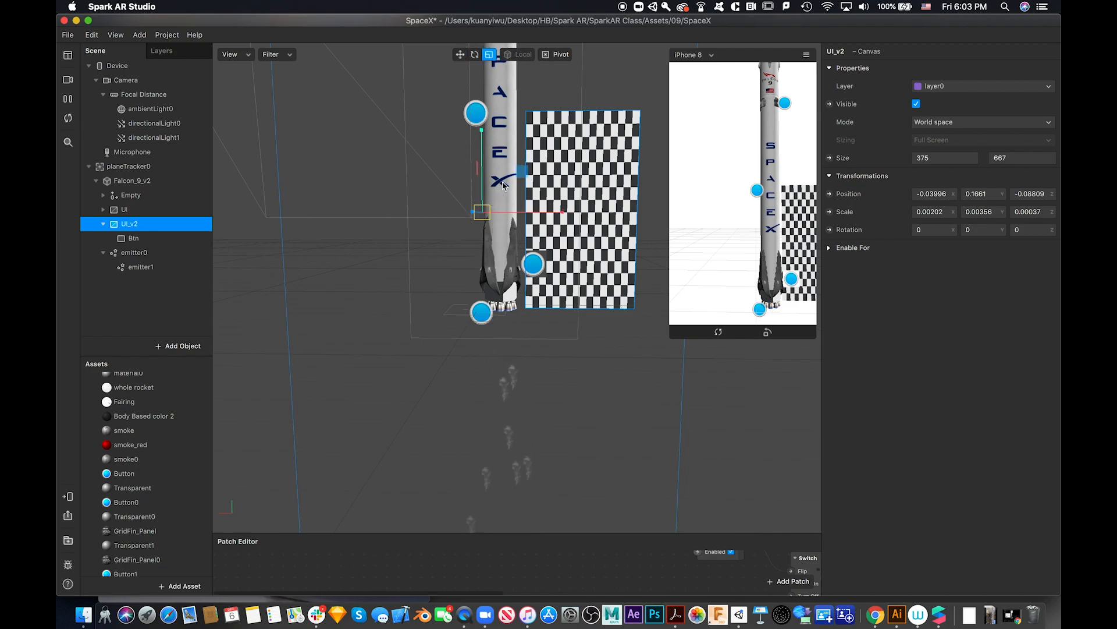
{"action": "left_click_drag", "start_coordinate": [480, 210], "coordinate": [465, 243]}
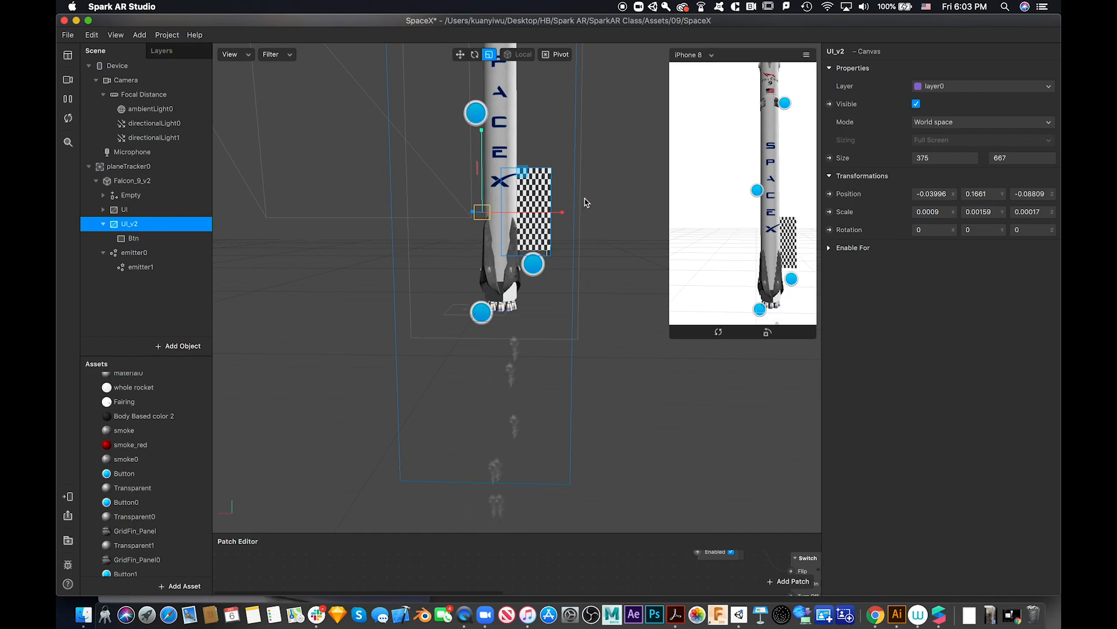
{"action": "left_click_drag", "start_coordinate": [561, 217], "coordinate": [601, 217]}
{"action": "left_click_drag", "start_coordinate": [482, 133], "coordinate": [486, 152]}
{"action": "left_click", "coordinate": [460, 55]}
{"action": "left_click_drag", "start_coordinate": [568, 213], "coordinate": [579, 213]}
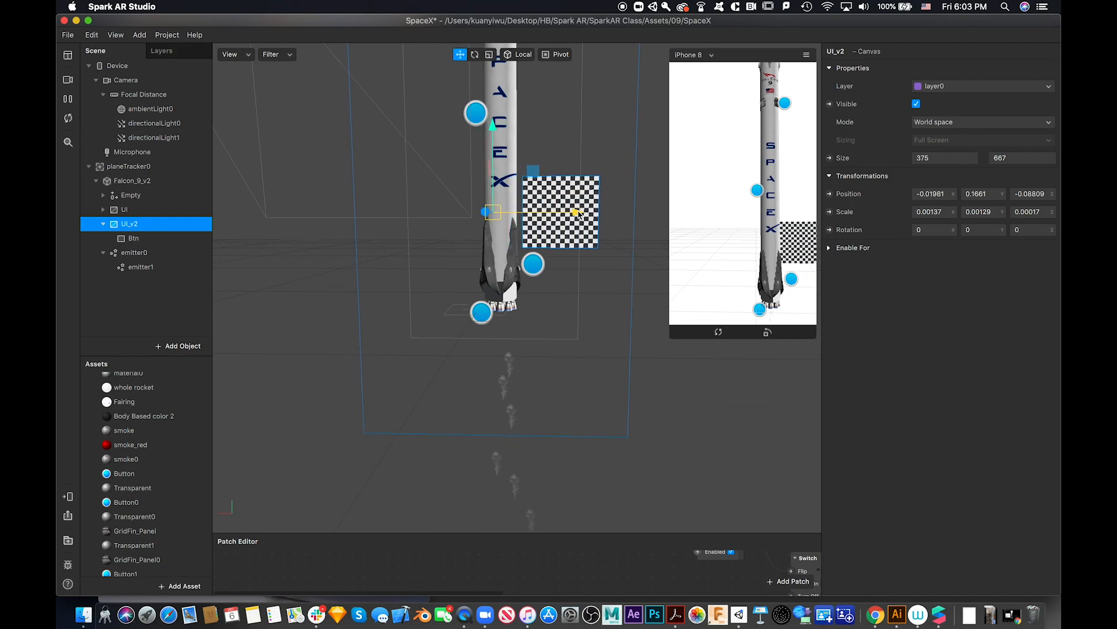
Open the material choices for the Btn rectangle, and switch to Illustrator to look over the button and Grid Fins panel artwork in UI Design.ai
{"action": "left_click", "coordinate": [166, 240]}
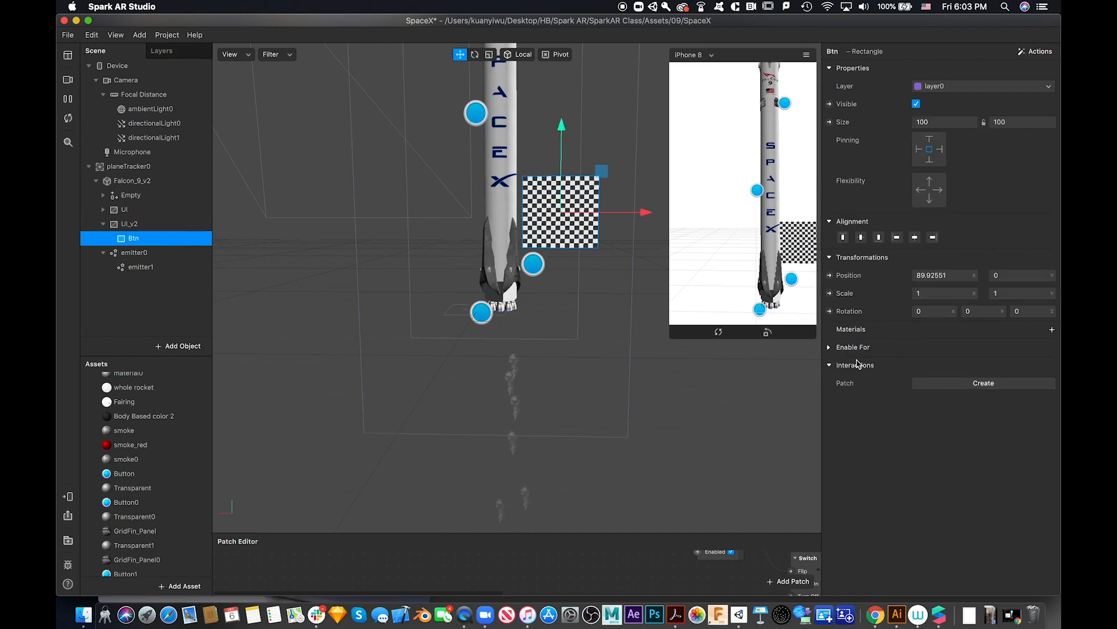
{"action": "left_click", "coordinate": [1052, 330]}
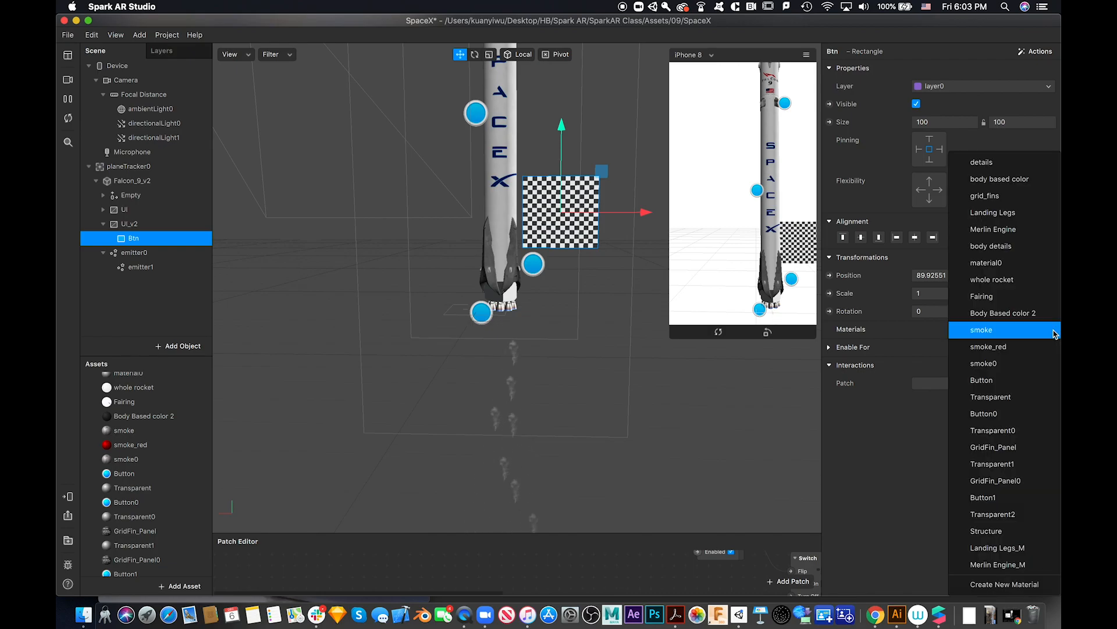
{"action": "left_click", "coordinate": [897, 614]}
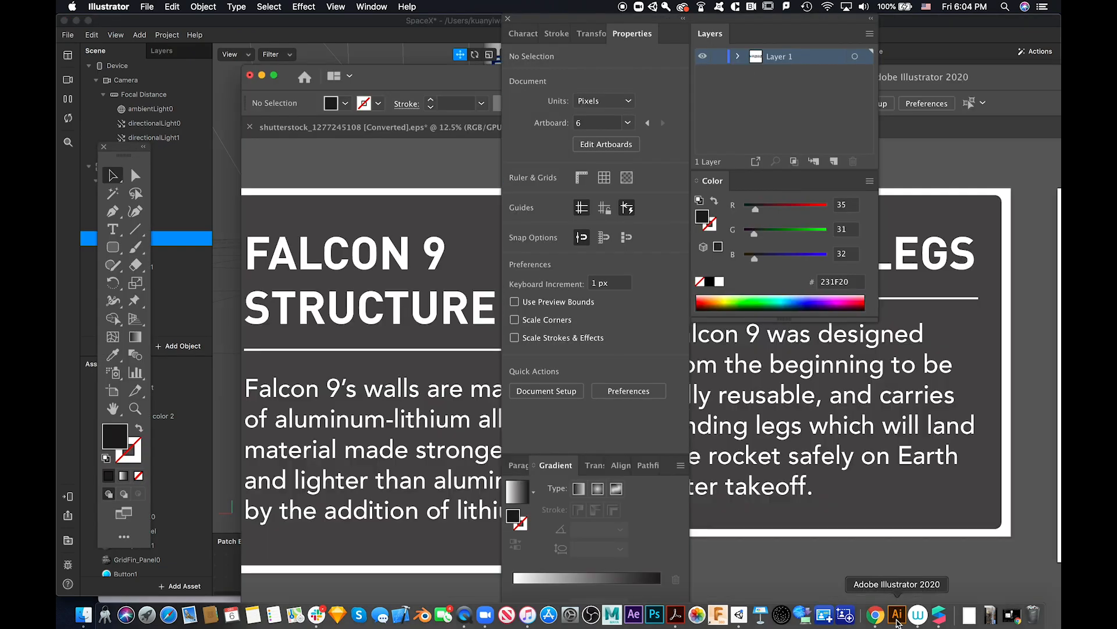
{"action": "left_click_drag", "start_coordinate": [450, 83], "coordinate": [298, 32]}
{"action": "key", "text": "super+minus"}
{"action": "key", "text": "super+minus"}
{"action": "key", "text": "super+minus"}
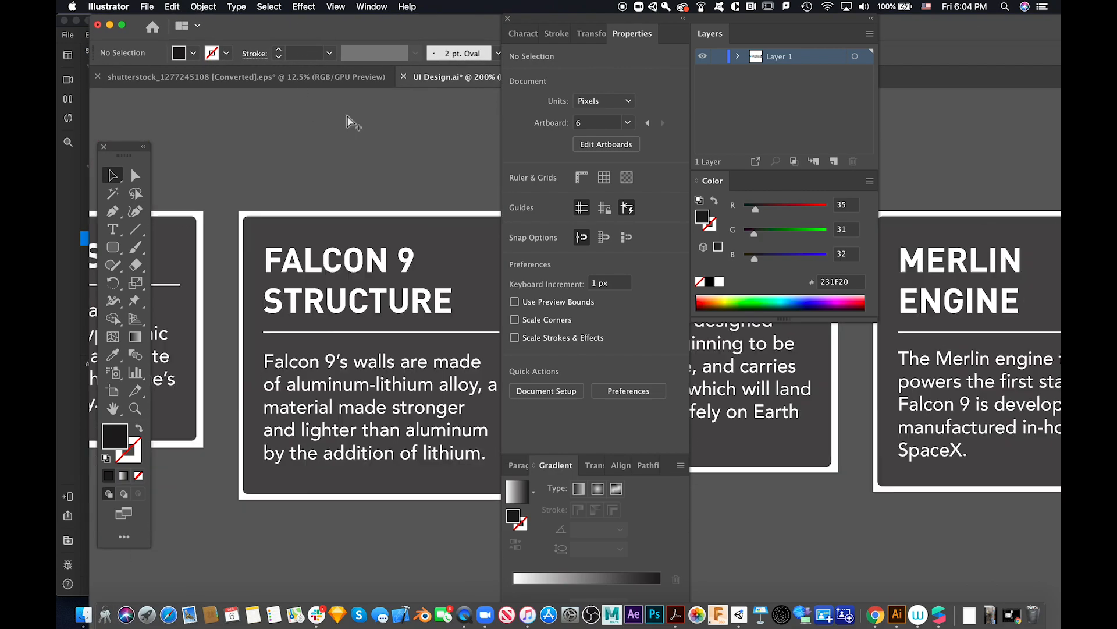
{"action": "scroll", "coordinate": [373, 225], "scroll_direction": "down", "scroll_amount": 5}
{"action": "scroll", "coordinate": [373, 225], "scroll_direction": "right", "scroll_amount": 5}
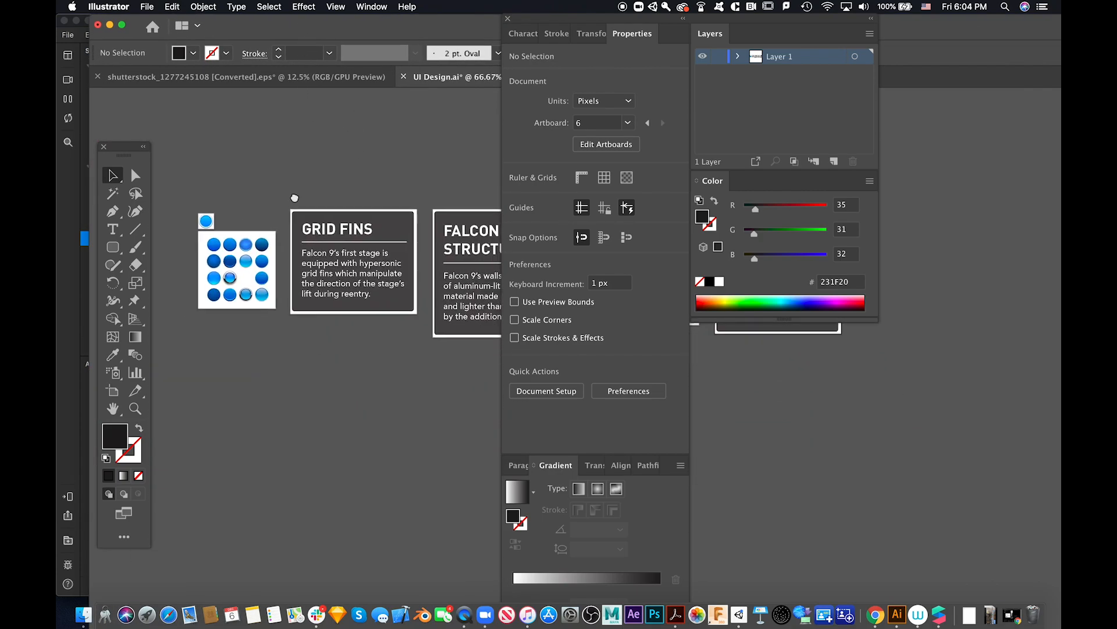
{"action": "key", "text": "super+plus"}
{"action": "left_click_drag", "start_coordinate": [189, 301], "coordinate": [515, 334]}
{"action": "left_click_drag", "start_coordinate": [370, 279], "coordinate": [458, 349]}
{"action": "key", "text": "super+plus"}
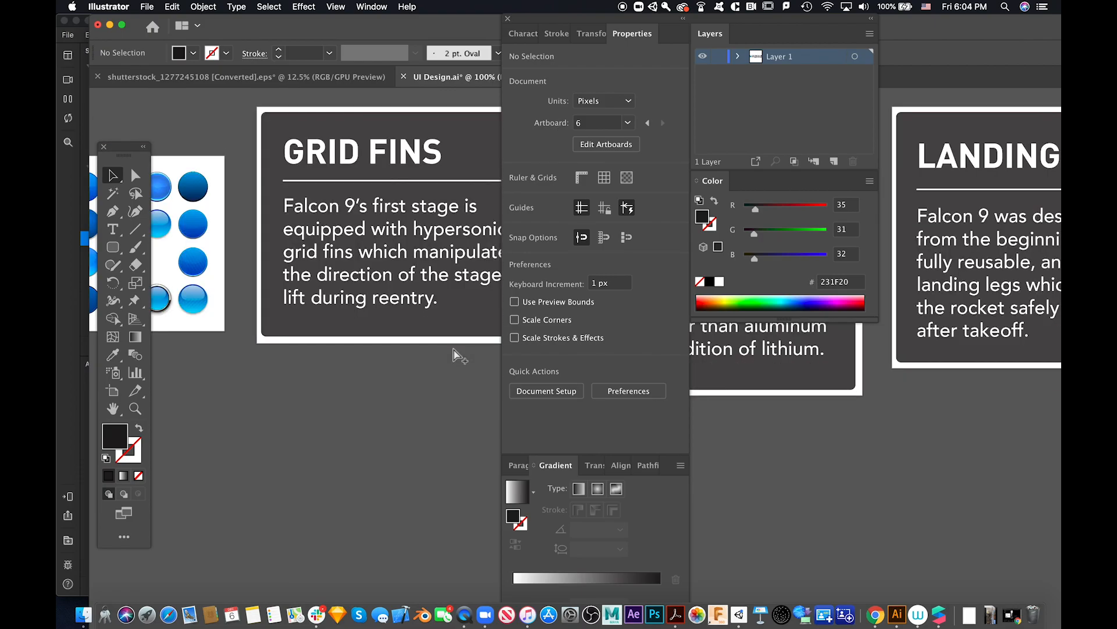
{"action": "left_click_drag", "start_coordinate": [316, 335], "coordinate": [581, 448]}
{"action": "left_click_drag", "start_coordinate": [405, 277], "coordinate": [219, 245]}
{"action": "left_click_drag", "start_coordinate": [327, 335], "coordinate": [165, 314]}
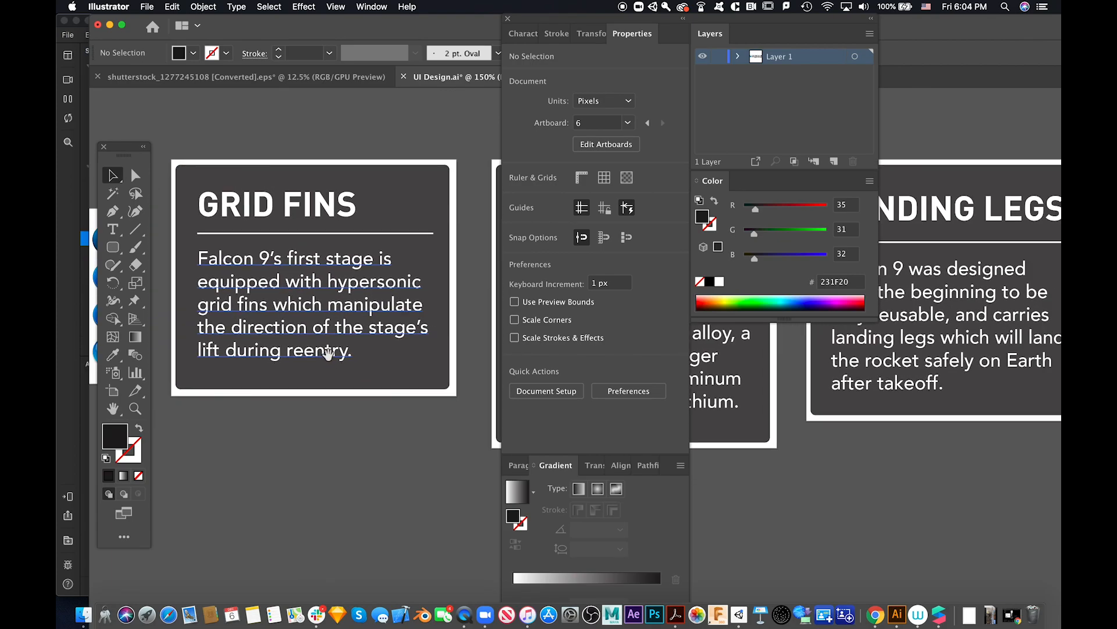
Check the opacity of the dark background rectangle in the Grid Fins panel
{"action": "left_click", "coordinate": [422, 185]}
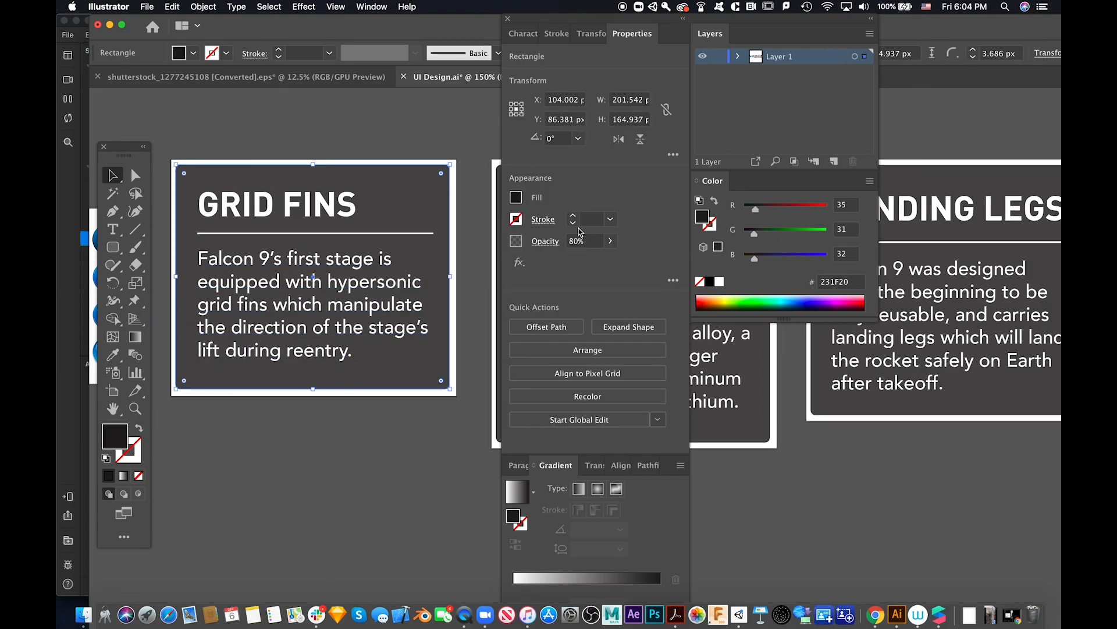
{"action": "left_click", "coordinate": [591, 241]}
{"action": "left_click_drag", "start_coordinate": [586, 238], "coordinate": [552, 238]}
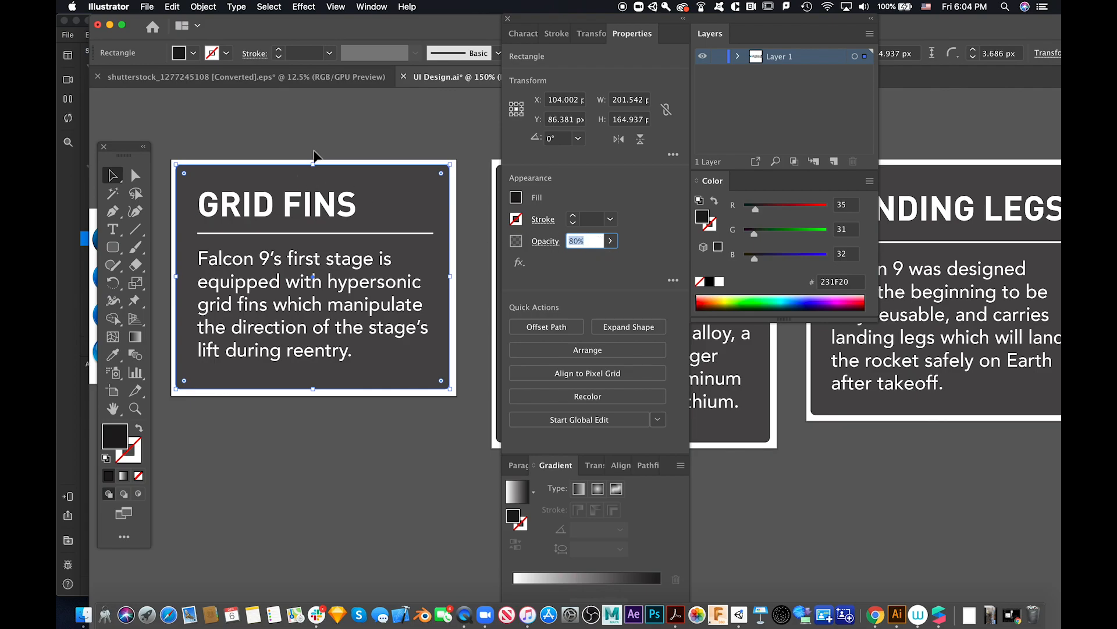
{"action": "left_click", "coordinate": [317, 154]}
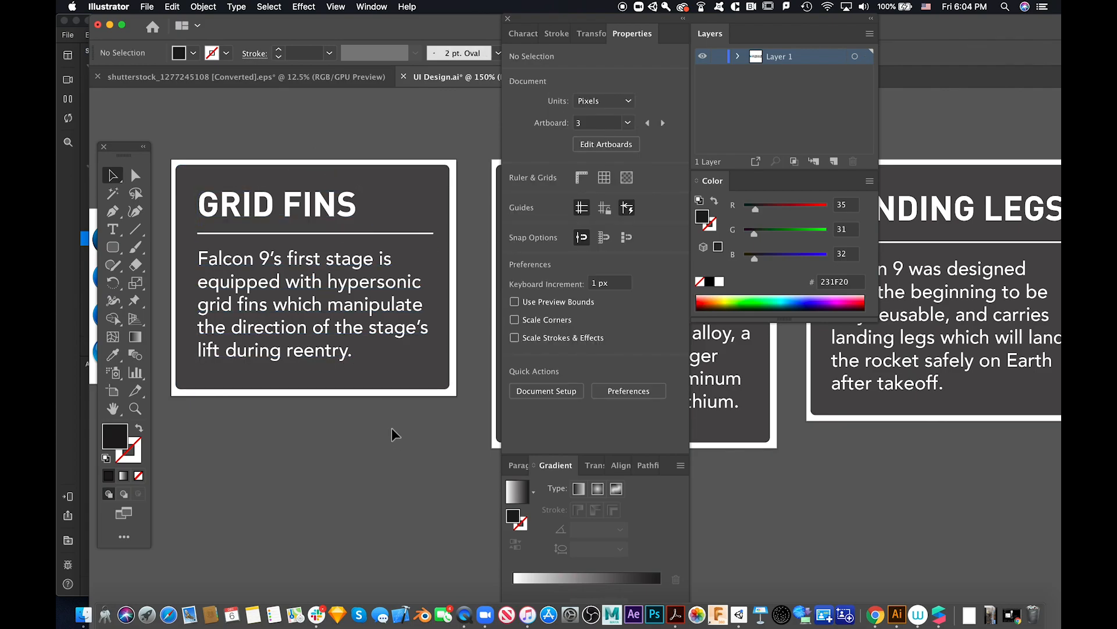
Look over the Falcon 9 Structure, Landing Legs and Merlin Engine info panels, moving the floating panels aside to see the artwork
{"action": "key", "text": "super+minus"}
{"action": "mouse_move", "coordinate": [406, 437]}
{"action": "left_mouse_down"}
{"action": "mouse_move", "coordinate": [255, 431]}
{"action": "mouse_move", "coordinate": [346, 408]}
{"action": "mouse_move", "coordinate": [277, 448]}
{"action": "mouse_move", "coordinate": [260, 446]}
{"action": "mouse_move", "coordinate": [306, 445]}
{"action": "mouse_move", "coordinate": [239, 428]}
{"action": "mouse_move", "coordinate": [287, 437]}
{"action": "mouse_move", "coordinate": [481, 417]}
{"action": "left_mouse_up"}
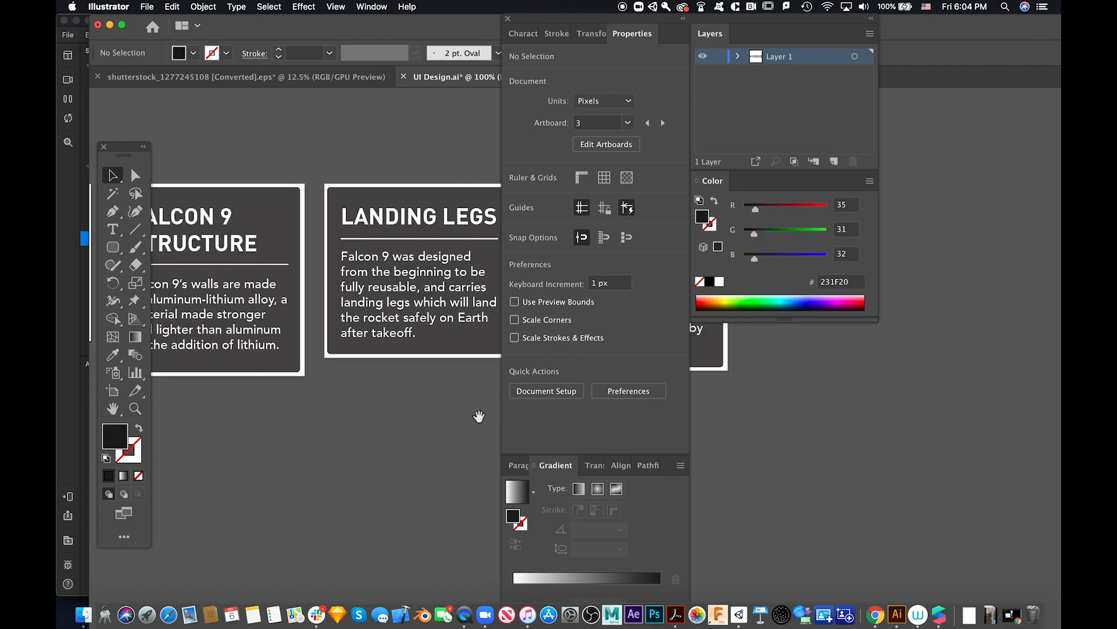
{"action": "left_click_drag", "start_coordinate": [321, 414], "coordinate": [501, 430]}
{"action": "left_click_drag", "start_coordinate": [355, 411], "coordinate": [499, 411]}
{"action": "left_click_drag", "start_coordinate": [310, 419], "coordinate": [242, 434]}
{"action": "left_click_drag", "start_coordinate": [394, 472], "coordinate": [234, 444]}
{"action": "left_click_drag", "start_coordinate": [362, 426], "coordinate": [233, 408]}
{"action": "left_click_drag", "start_coordinate": [366, 404], "coordinate": [249, 412]}
{"action": "left_click_drag", "start_coordinate": [603, 22], "coordinate": [832, 22]}
{"action": "left_click_drag", "start_coordinate": [419, 377], "coordinate": [546, 364]}
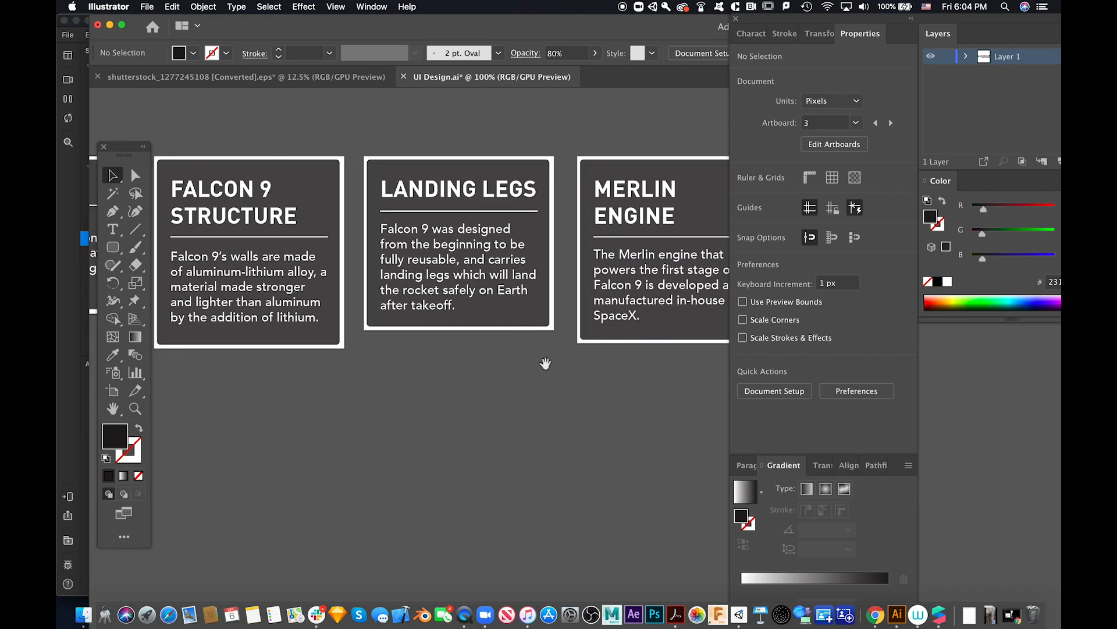
{"action": "left_click_drag", "start_coordinate": [369, 402], "coordinate": [512, 402]}
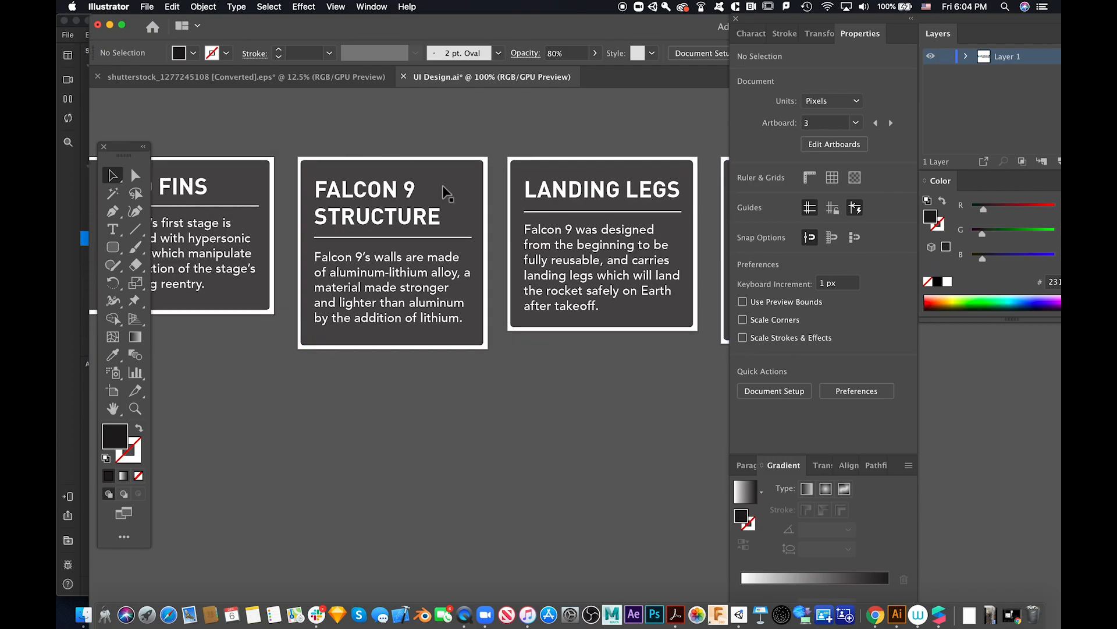
Return to Spark AR Studio and look through the project's imported textures and button and panel materials
{"action": "left_click_drag", "start_coordinate": [508, 23], "coordinate": [489, 449]}
{"action": "left_click", "coordinate": [231, 411]}
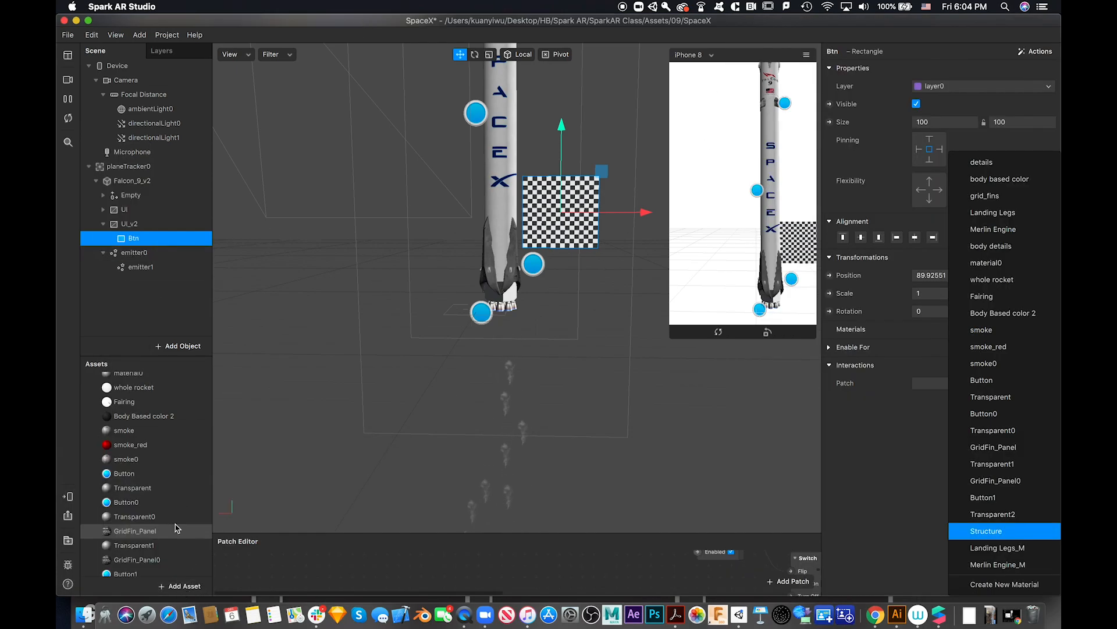
{"action": "scroll", "coordinate": [117, 524], "scroll_direction": "down", "scroll_amount": 10}
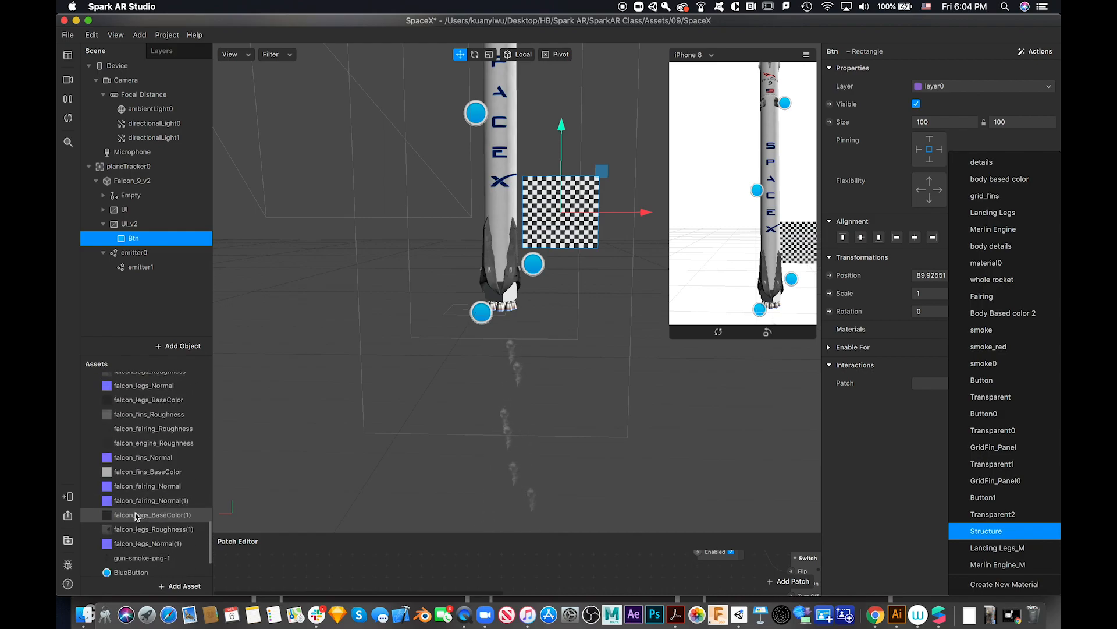
{"action": "scroll", "coordinate": [135, 516], "scroll_direction": "up", "scroll_amount": 5}
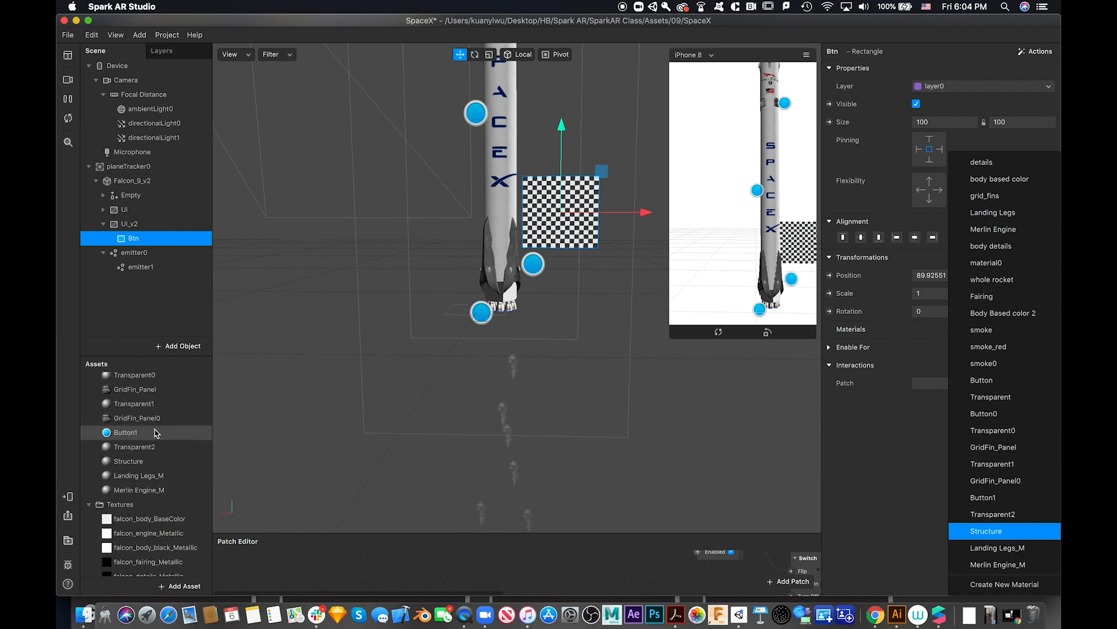
{"action": "scroll", "coordinate": [140, 434], "scroll_direction": "up", "scroll_amount": 3}
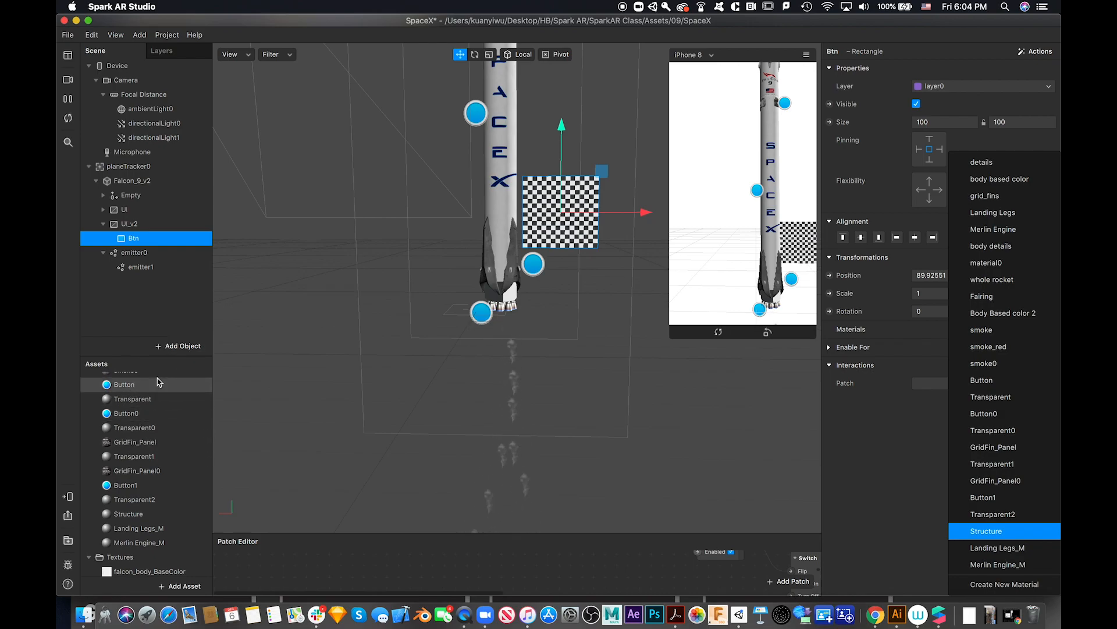
Assign the existing Button1 material to the Btn rectangle
{"action": "left_click", "coordinate": [182, 238]}
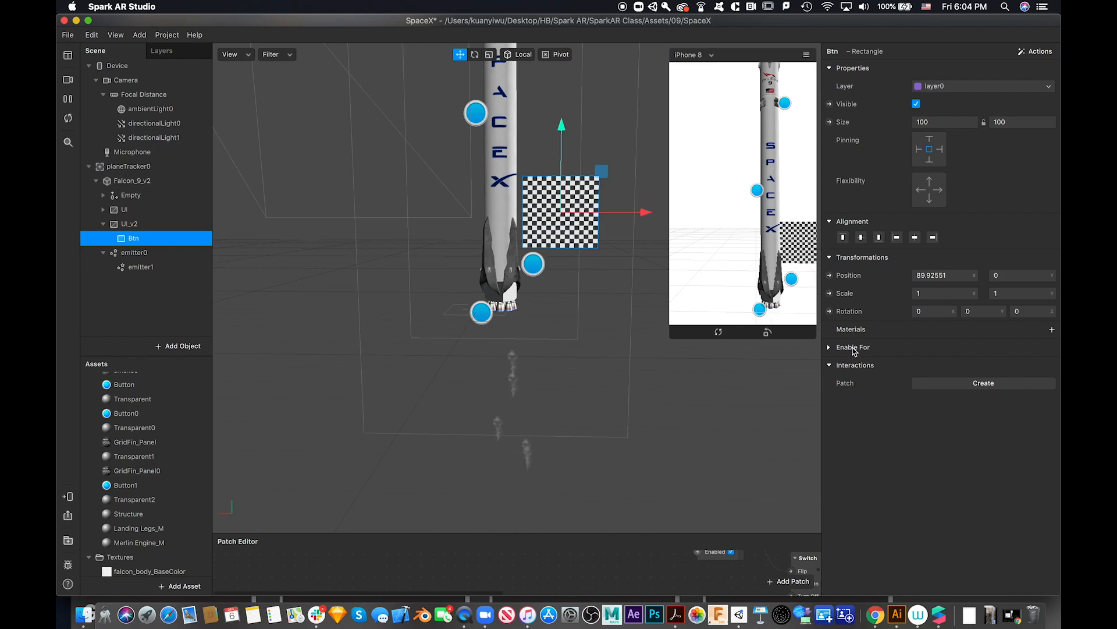
{"action": "left_click", "coordinate": [1052, 332]}
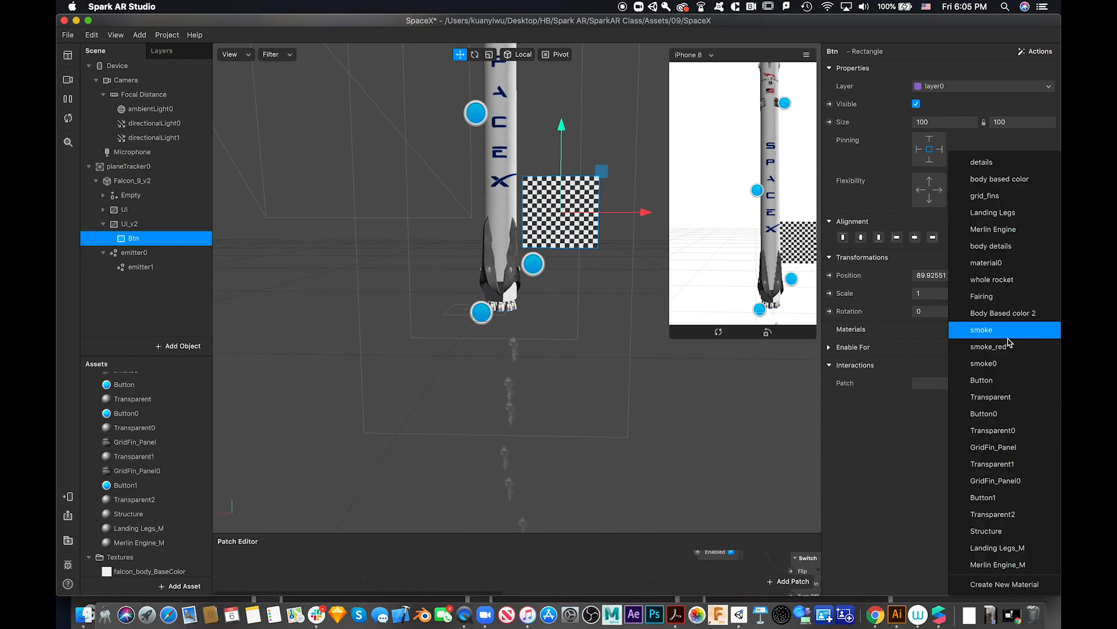
{"action": "left_click", "coordinate": [1011, 498]}
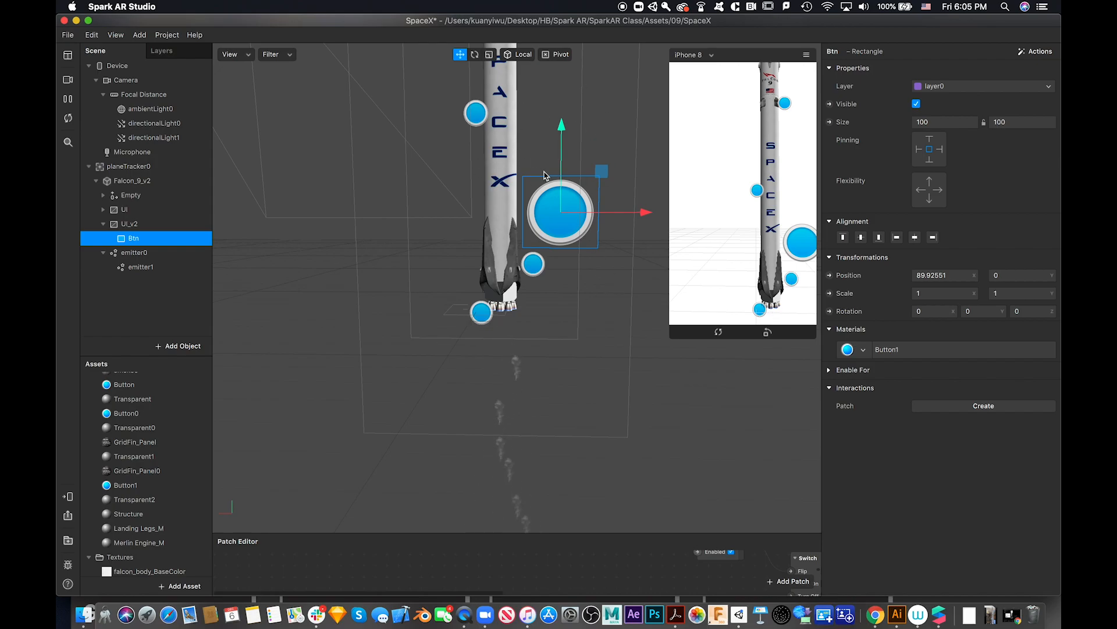
Scale the Btn rectangle uniformly to about 0.427 and move it closer to the rocket, to an X position of about 57
{"action": "left_click", "coordinate": [489, 54]}
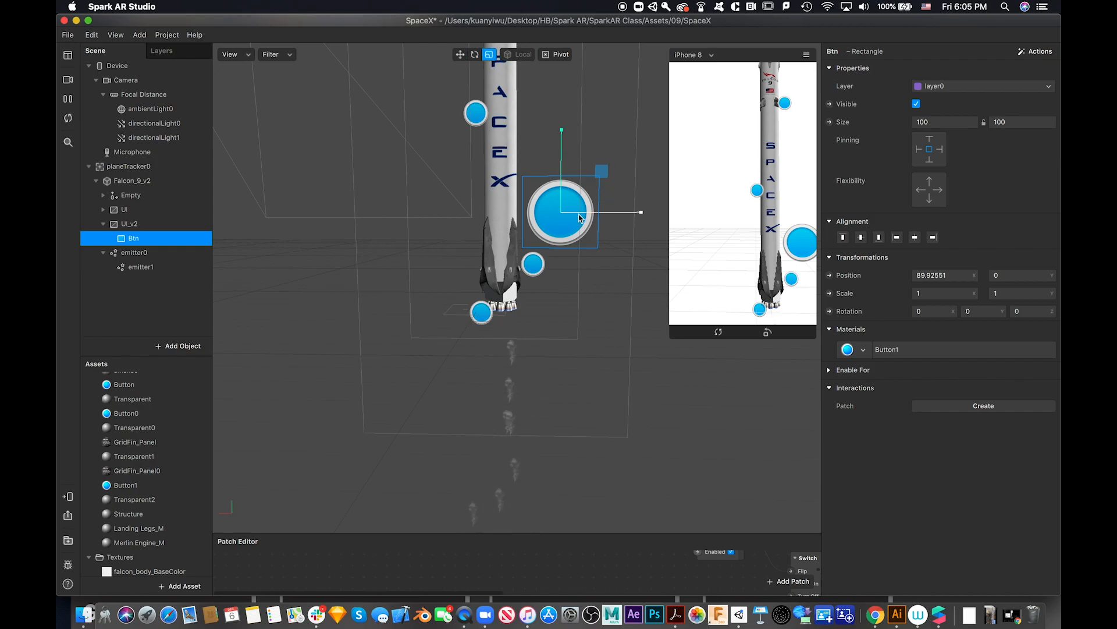
{"action": "left_click_drag", "start_coordinate": [608, 171], "coordinate": [576, 196]}
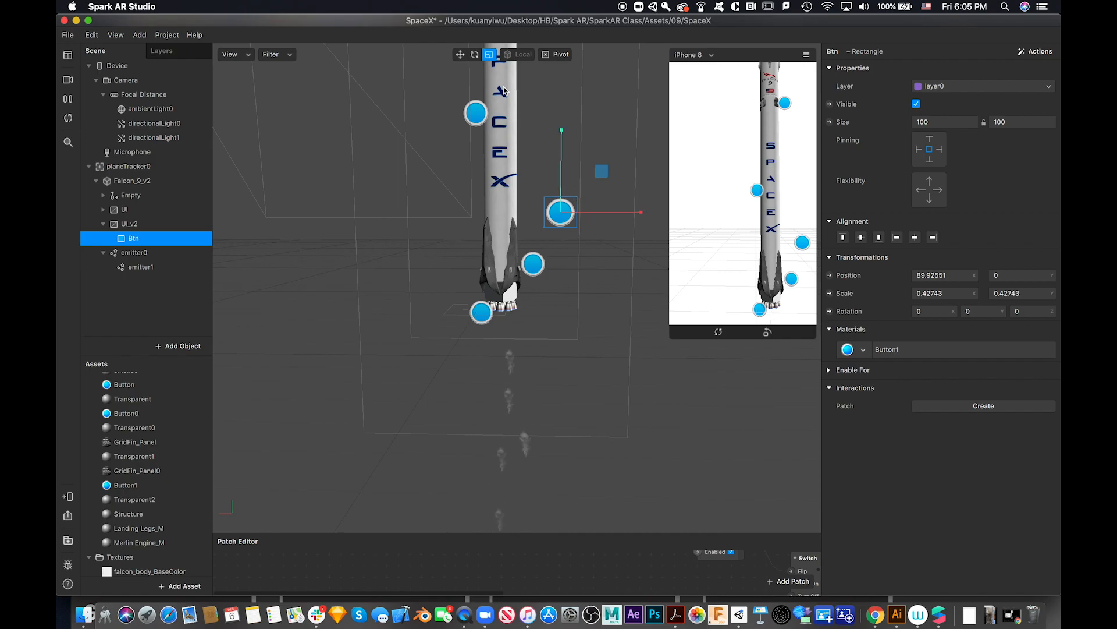
{"action": "left_click", "coordinate": [460, 54]}
{"action": "mouse_move", "coordinate": [640, 212]}
{"action": "left_mouse_down"}
{"action": "mouse_move", "coordinate": [616, 214]}
{"action": "mouse_move", "coordinate": [625, 212]}
{"action": "left_mouse_up"}
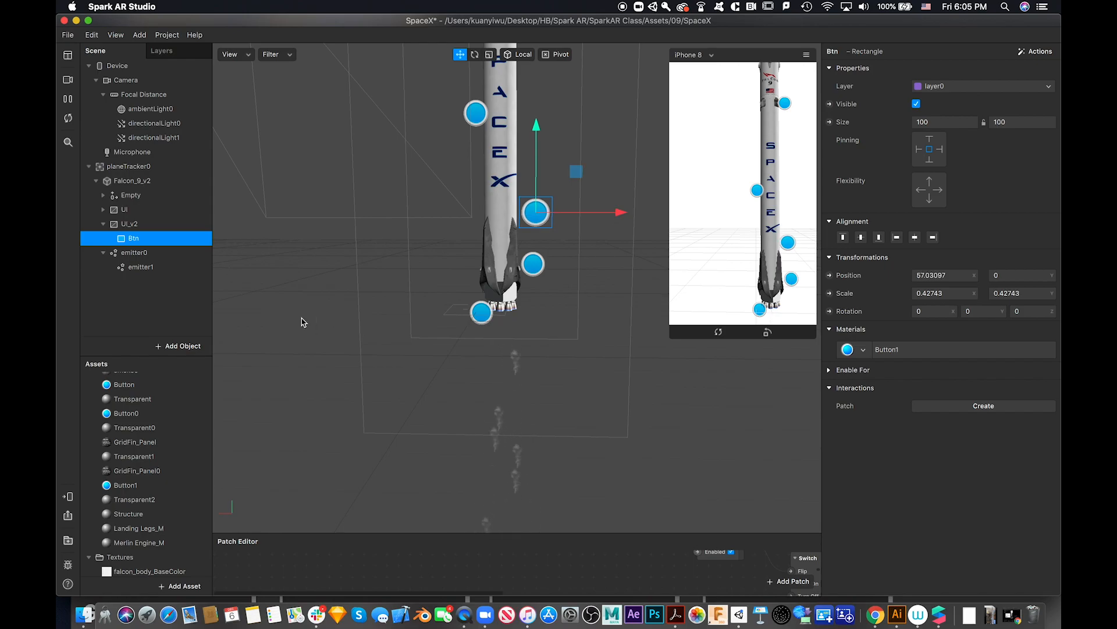
{"action": "left_click", "coordinate": [184, 347]}
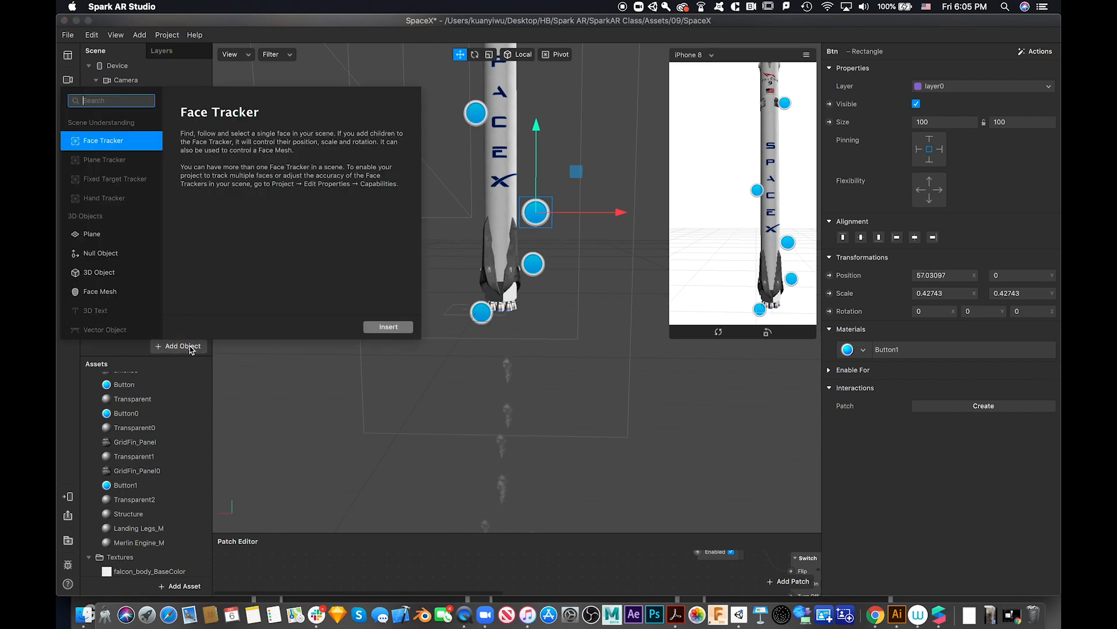
{"action": "scroll", "coordinate": [107, 279], "scroll_direction": "down", "scroll_amount": 5}
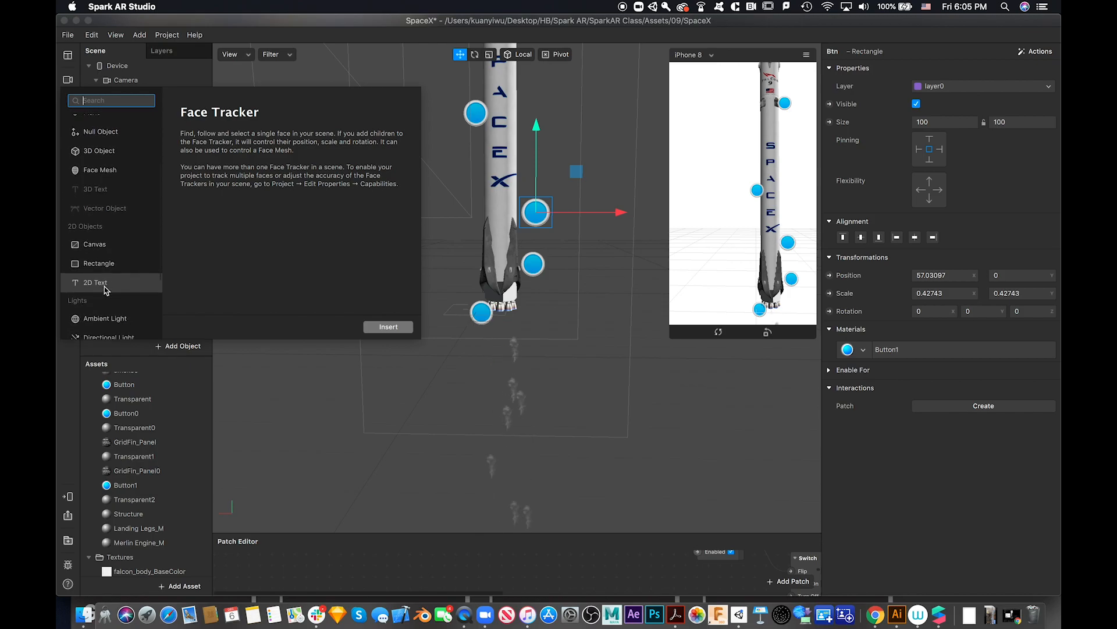
{"action": "left_click", "coordinate": [114, 263]}
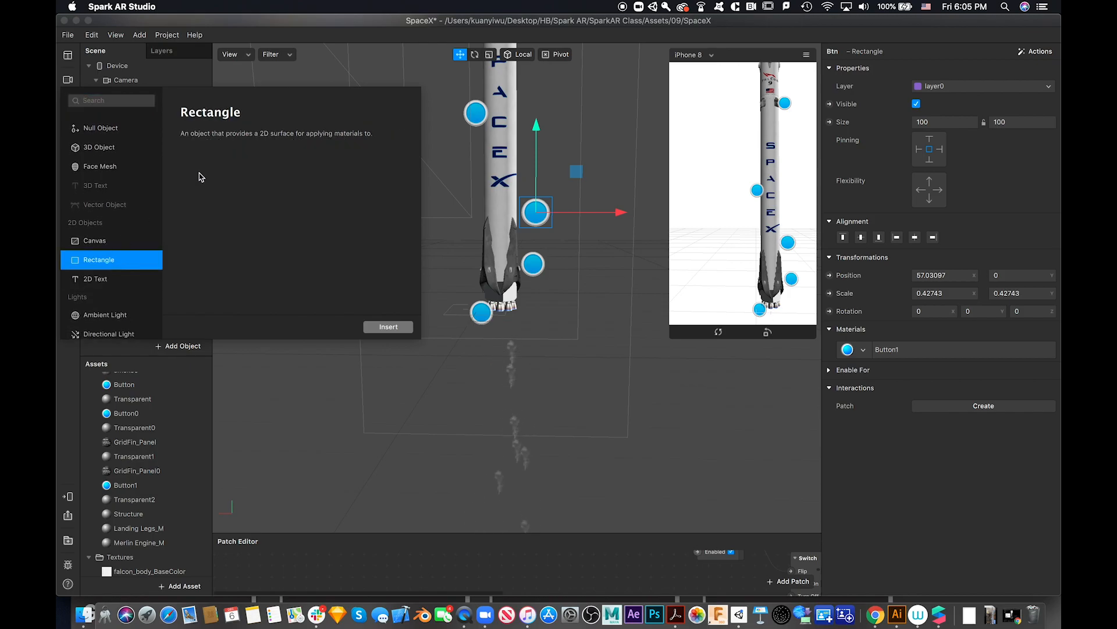
{"action": "left_click", "coordinate": [388, 326]}
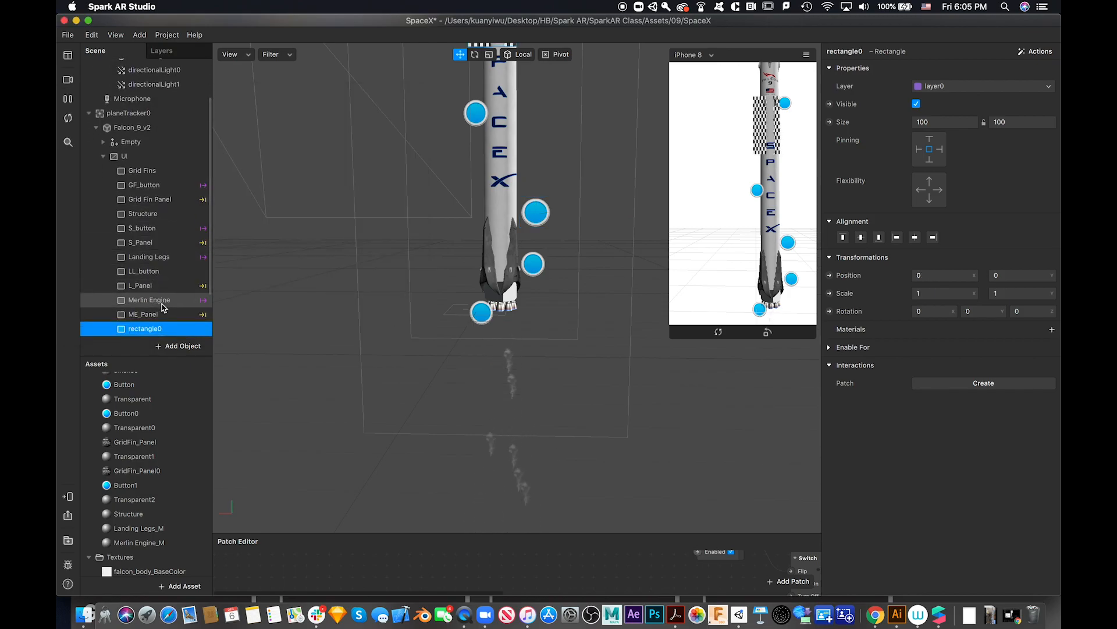
{"action": "scroll", "coordinate": [182, 304], "scroll_direction": "down", "scroll_amount": 3}
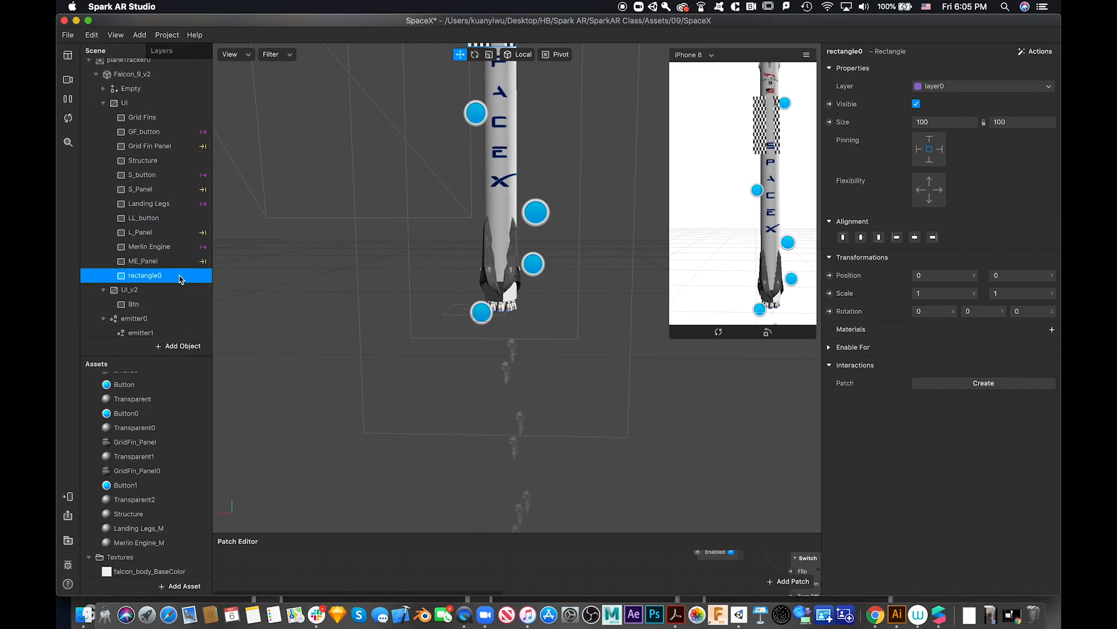
{"action": "key", "text": "BackSpace"}
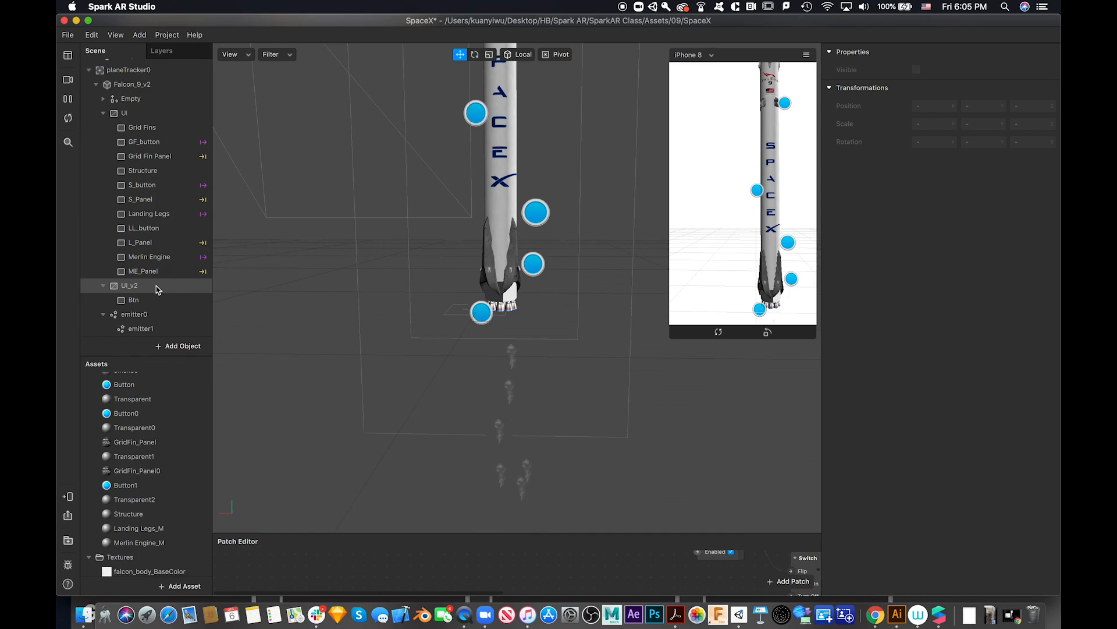
Add a rectangle to the UI_v2 canvas and rename it panel
{"action": "left_click", "coordinate": [155, 285]}
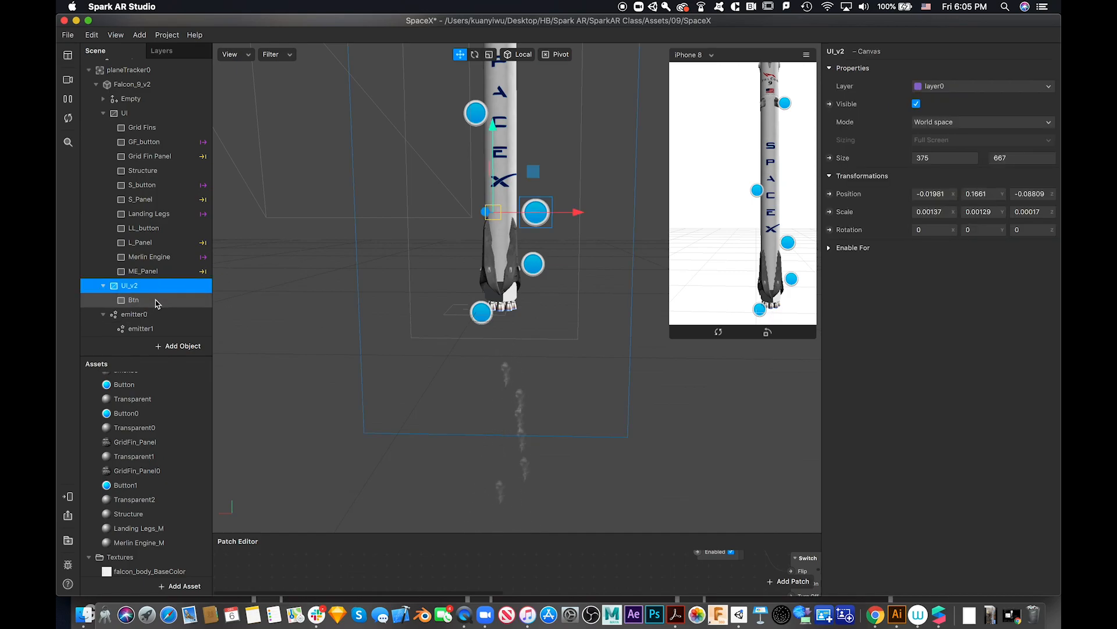
{"action": "left_click", "coordinate": [181, 347]}
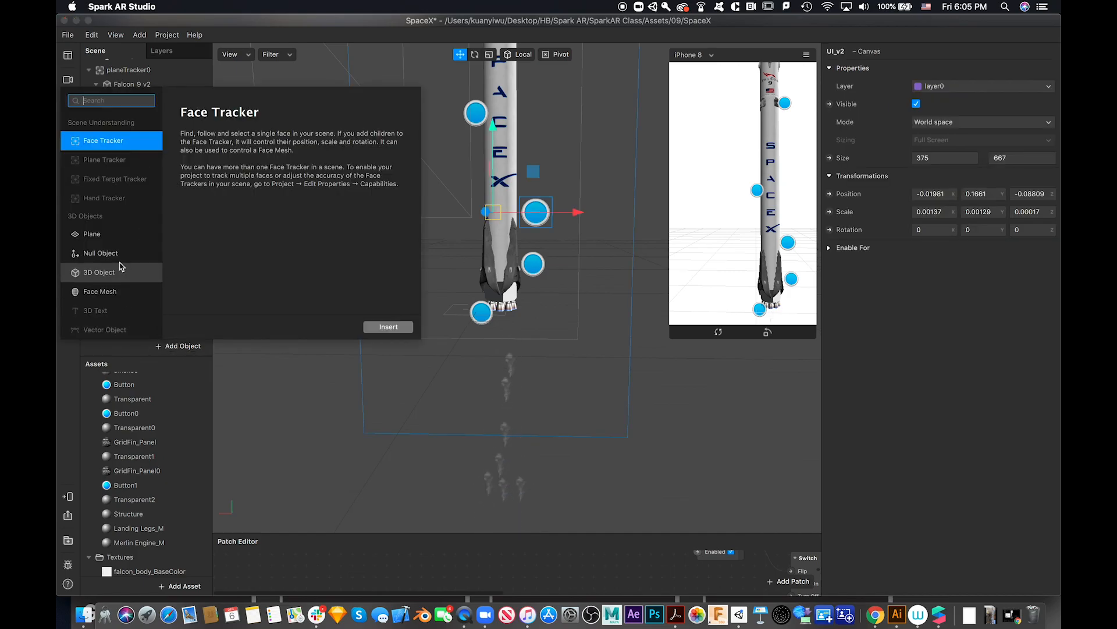
{"action": "scroll", "coordinate": [120, 265], "scroll_direction": "down", "scroll_amount": 5}
{"action": "left_click", "coordinate": [123, 197]}
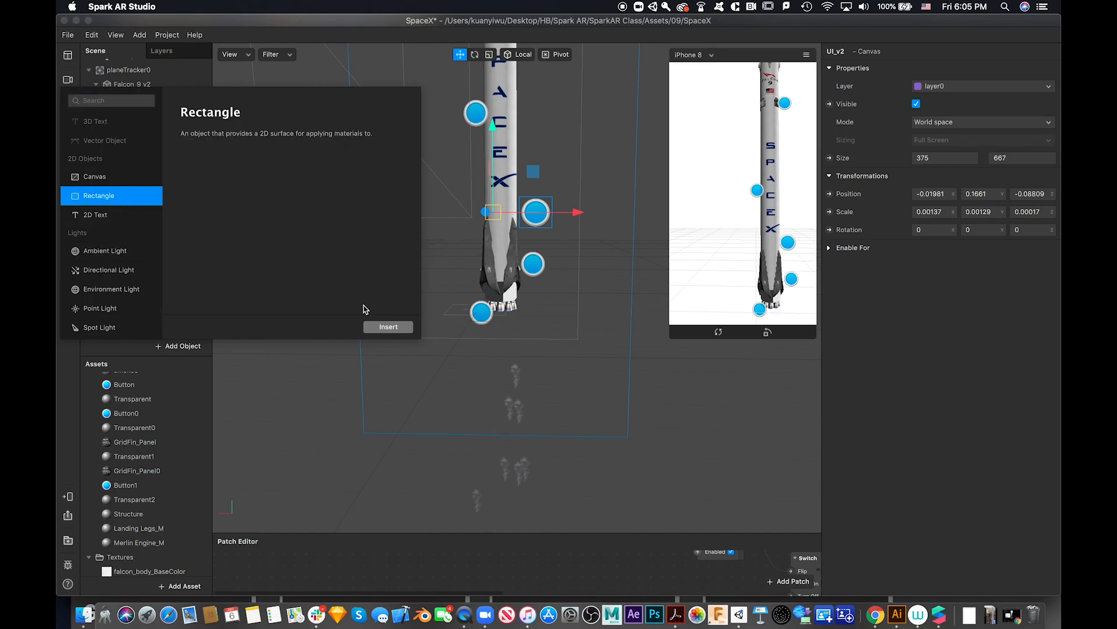
{"action": "left_click", "coordinate": [375, 326]}
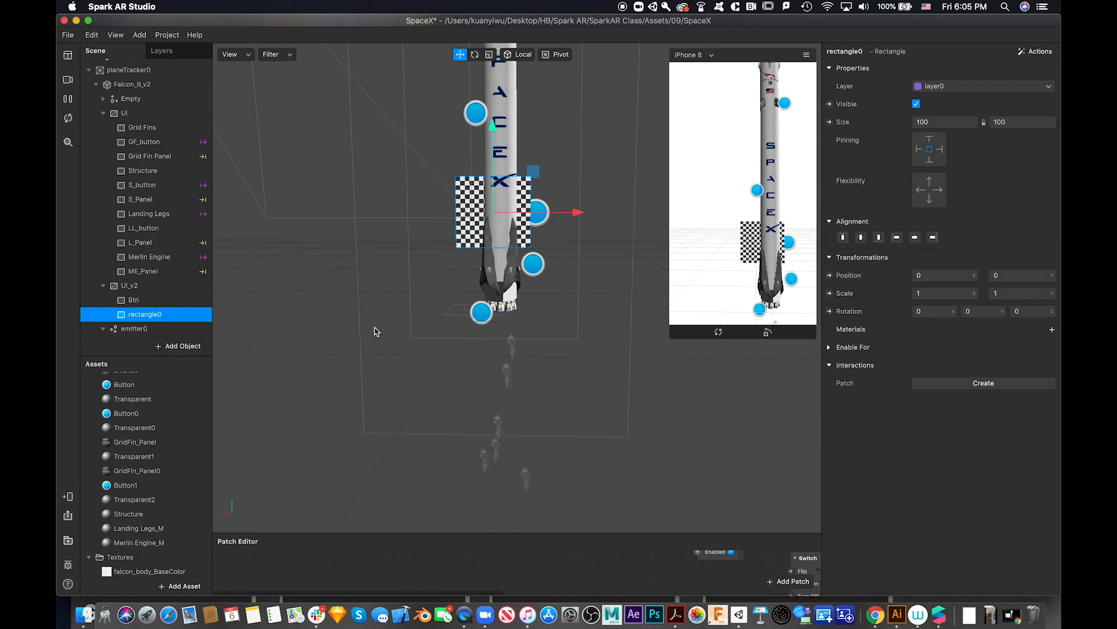
{"action": "double_click", "coordinate": [156, 316]}
{"action": "key", "text": "BackSpace"}
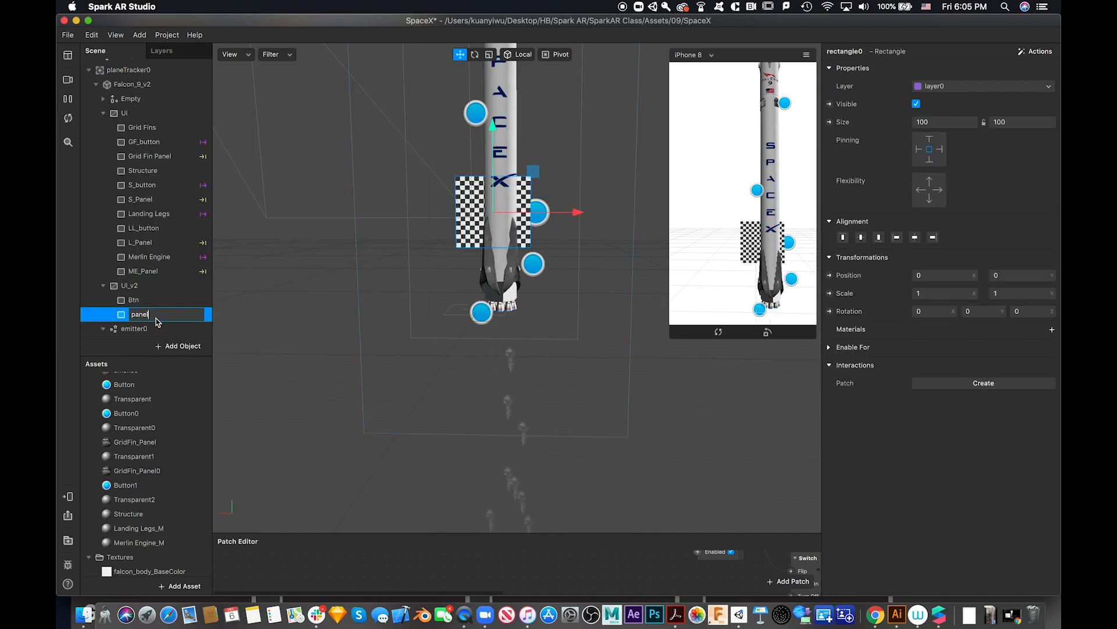
{"action": "type", "text": "panel"}
{"action": "key", "text": "Return"}
Move the panel rectangle sideways away from the rocket to an X position of about 133 and stretch its Y scale to about 1.48
{"action": "left_click_drag", "start_coordinate": [576, 224], "coordinate": [676, 220]}
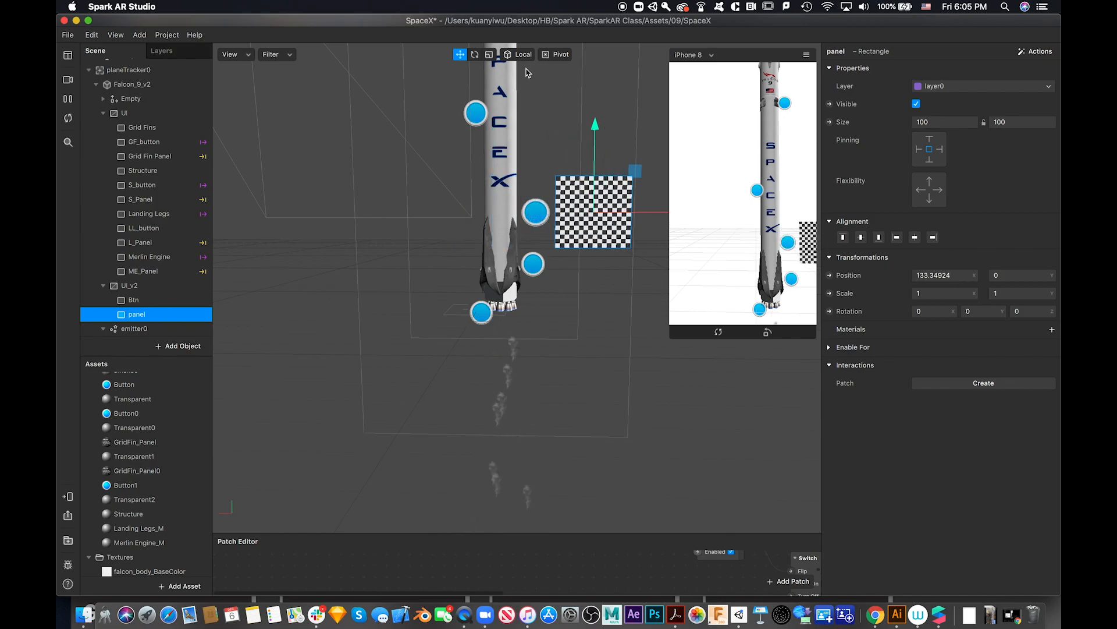
{"action": "key", "text": "r"}
{"action": "left_click_drag", "start_coordinate": [594, 131], "coordinate": [599, 92]}
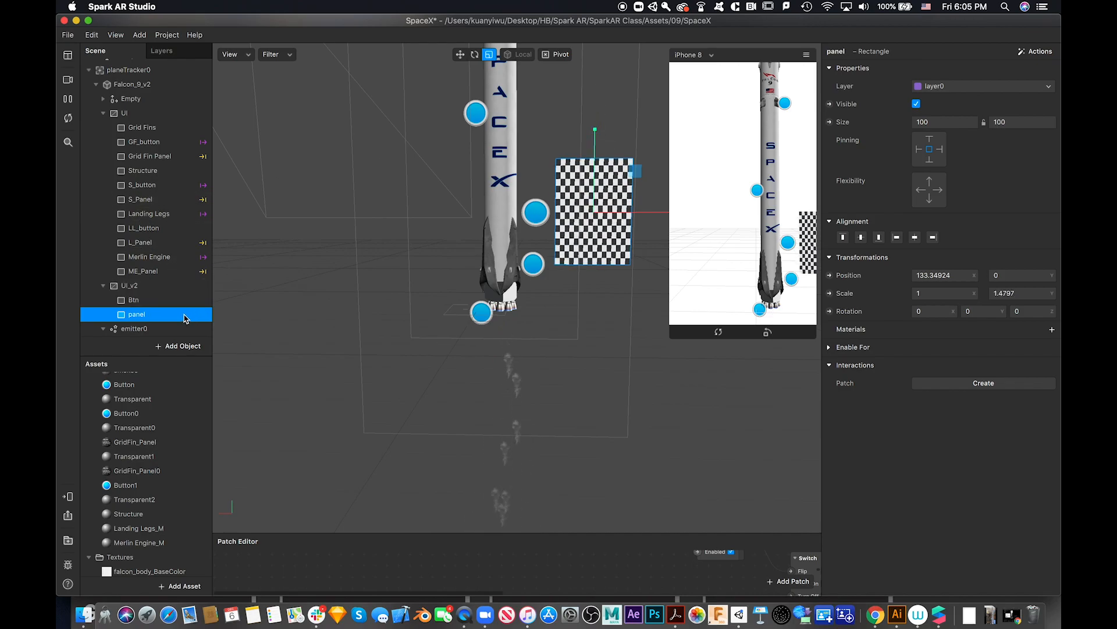
Assign the existing Landing Legs_M material to the panel and enlarge its scale to about 1.33 by 1.63
{"action": "left_click", "coordinate": [1053, 332]}
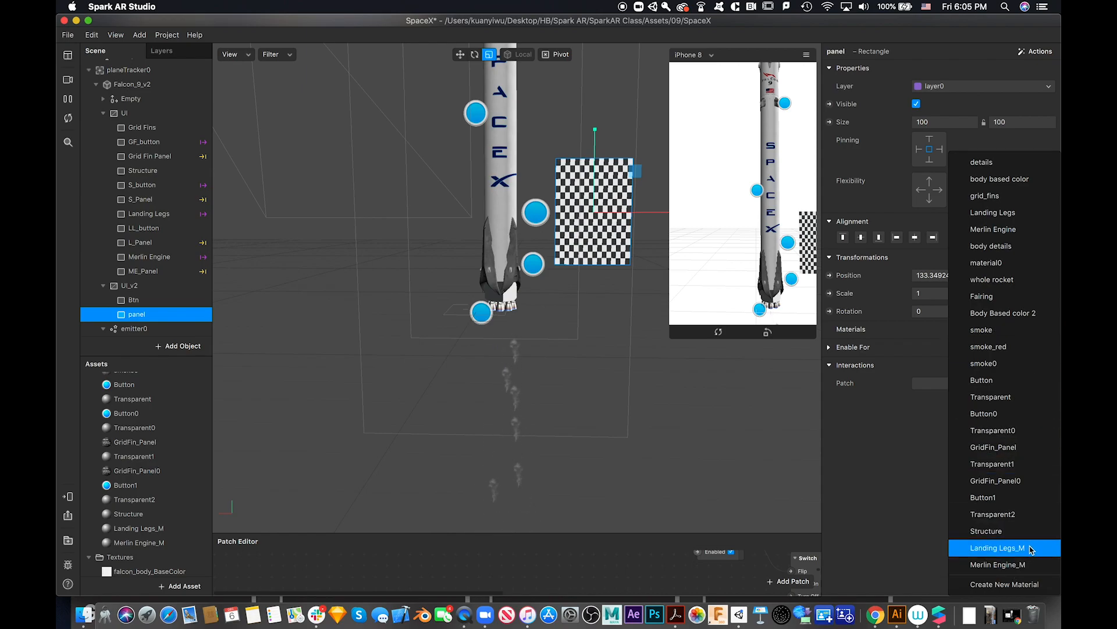
{"action": "left_click", "coordinate": [997, 547]}
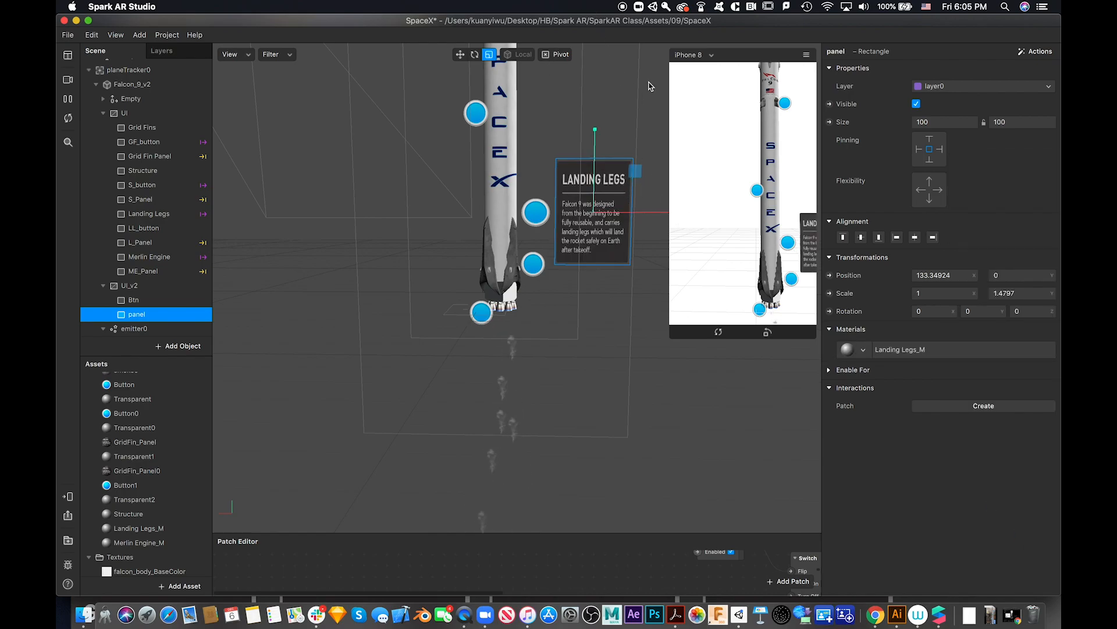
{"action": "scroll", "coordinate": [567, 295], "scroll_direction": "down", "scroll_amount": 5}
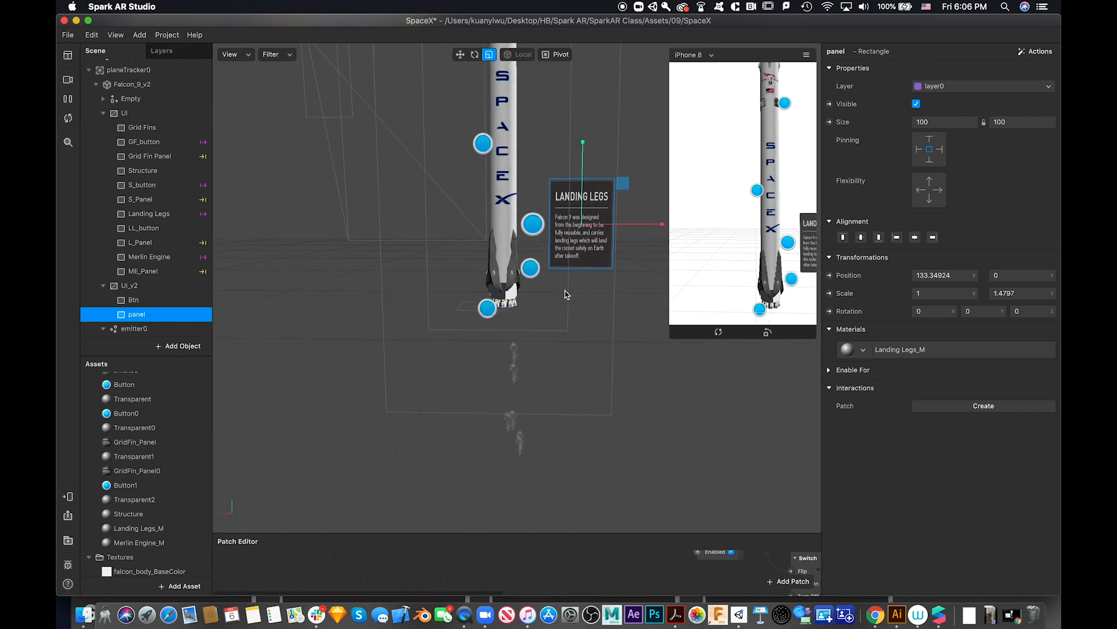
{"action": "left_click_drag", "start_coordinate": [652, 236], "coordinate": [675, 237]}
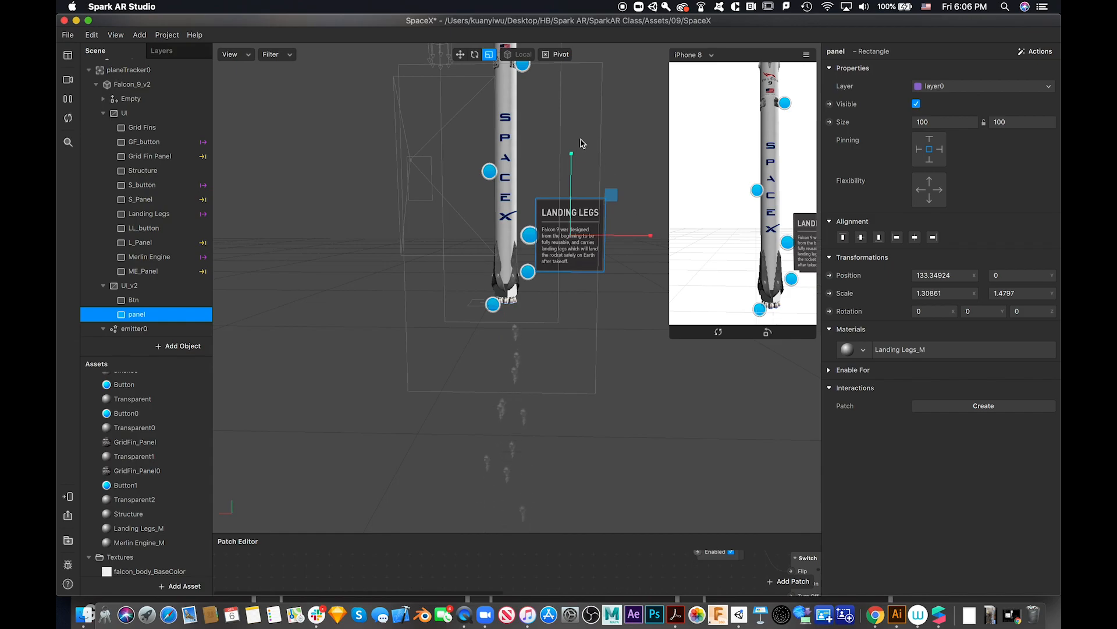
{"action": "left_click_drag", "start_coordinate": [573, 154], "coordinate": [573, 151]}
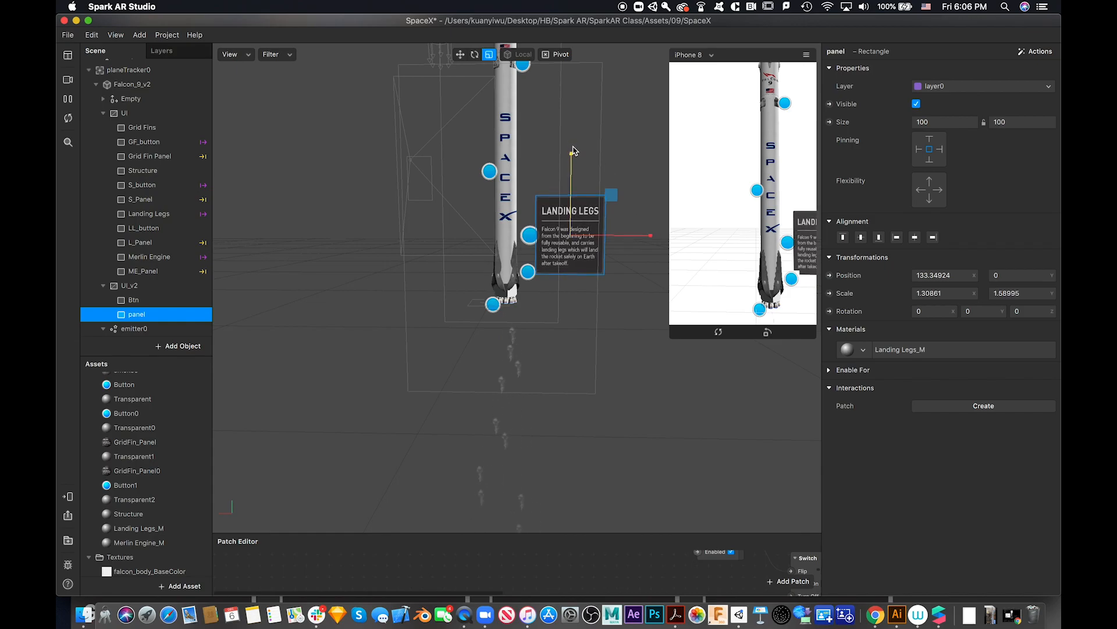
{"action": "left_click_drag", "start_coordinate": [651, 236], "coordinate": [654, 238]}
{"action": "left_click_drag", "start_coordinate": [573, 156], "coordinate": [572, 153]}
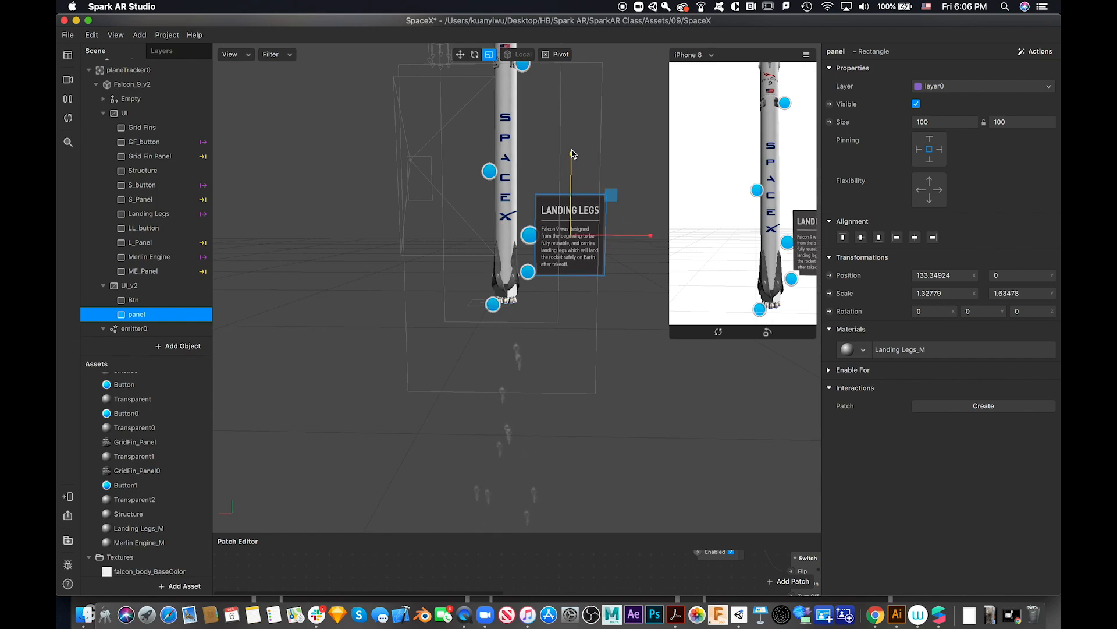
Shift the panel clear of the Btn to an X position of about 151 and fine-tune its scale to about 1.30 by 1.65
{"action": "left_click", "coordinate": [460, 54]}
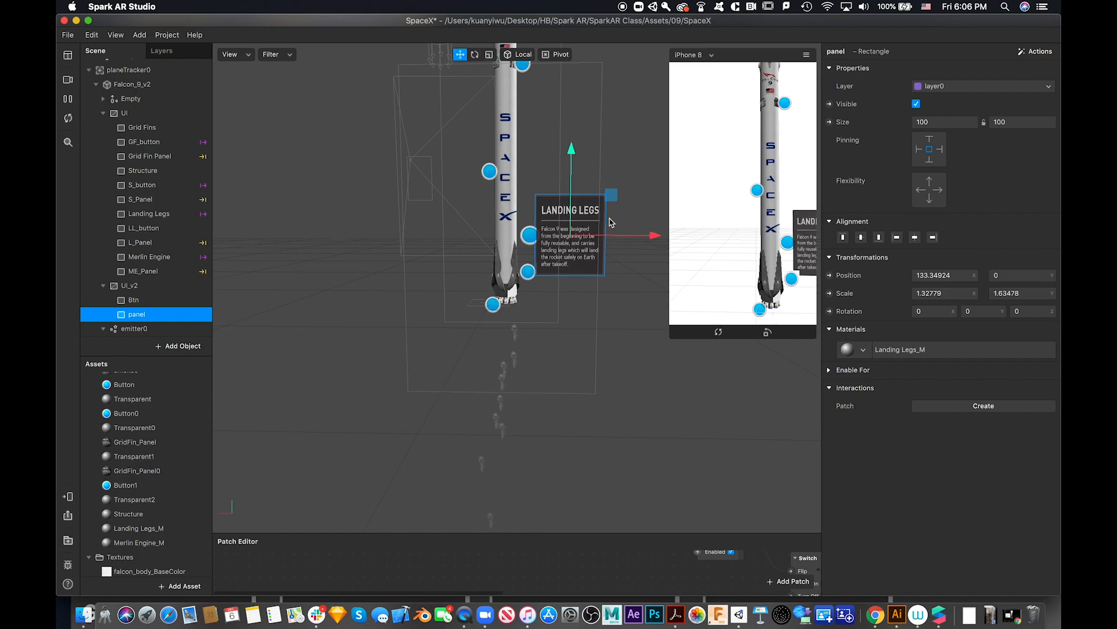
{"action": "left_click_drag", "start_coordinate": [655, 241], "coordinate": [664, 241]}
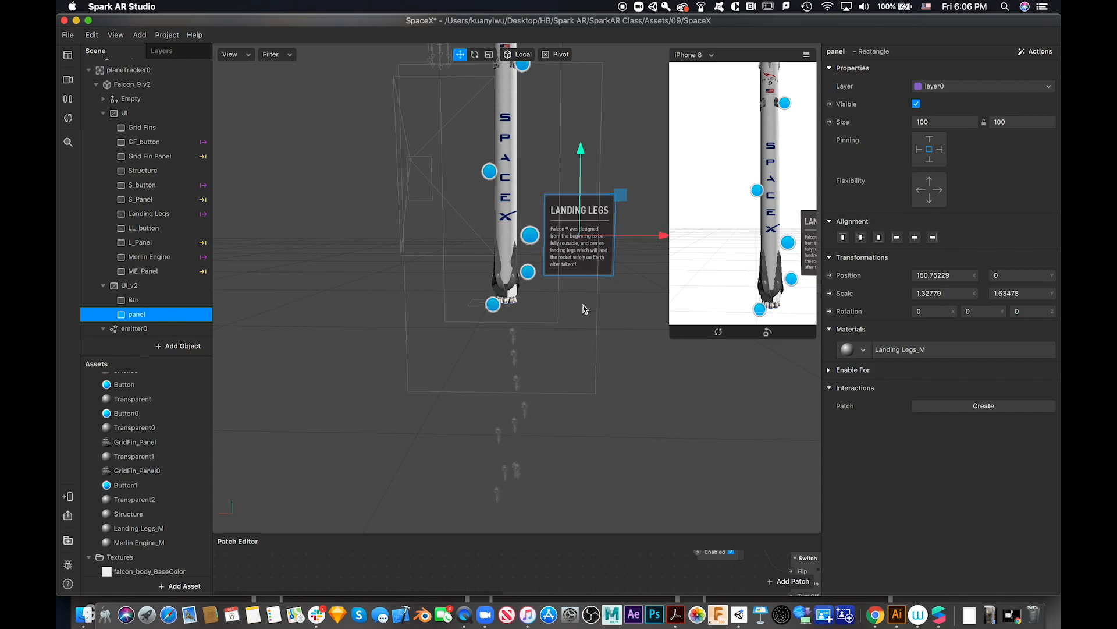
{"action": "left_click", "coordinate": [489, 54]}
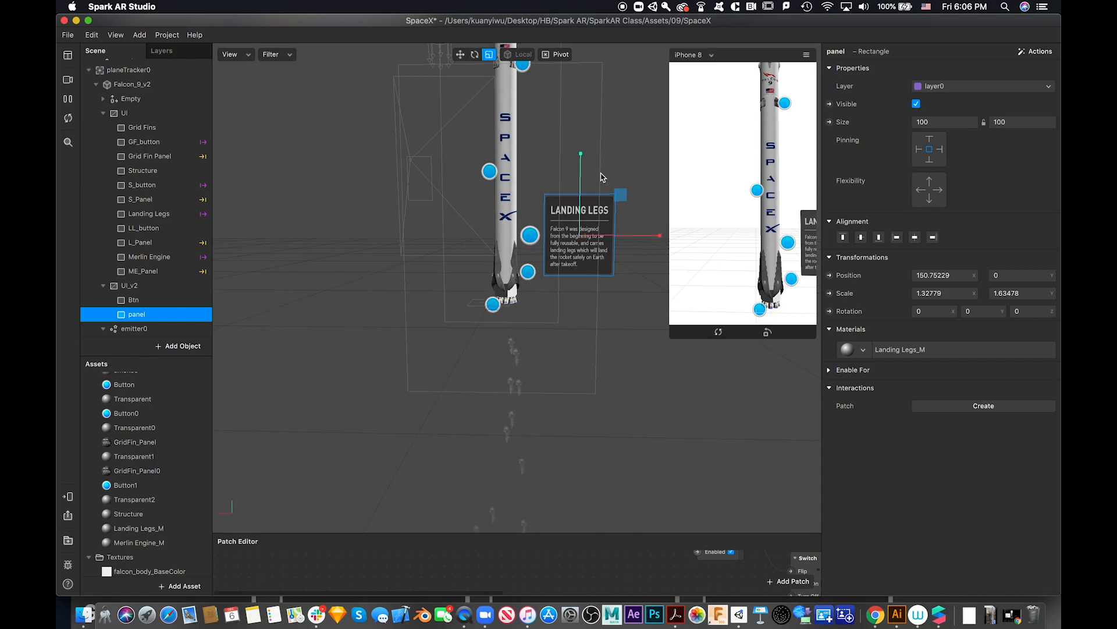
{"action": "left_click_drag", "start_coordinate": [581, 154], "coordinate": [580, 154]}
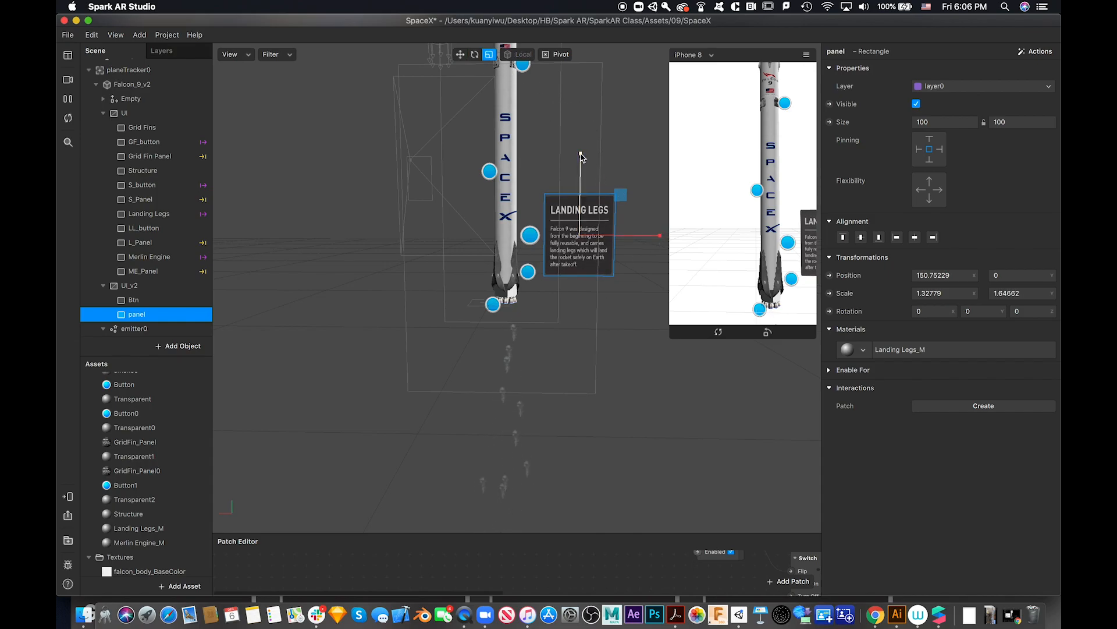
{"action": "left_click_drag", "start_coordinate": [661, 237], "coordinate": [659, 237]}
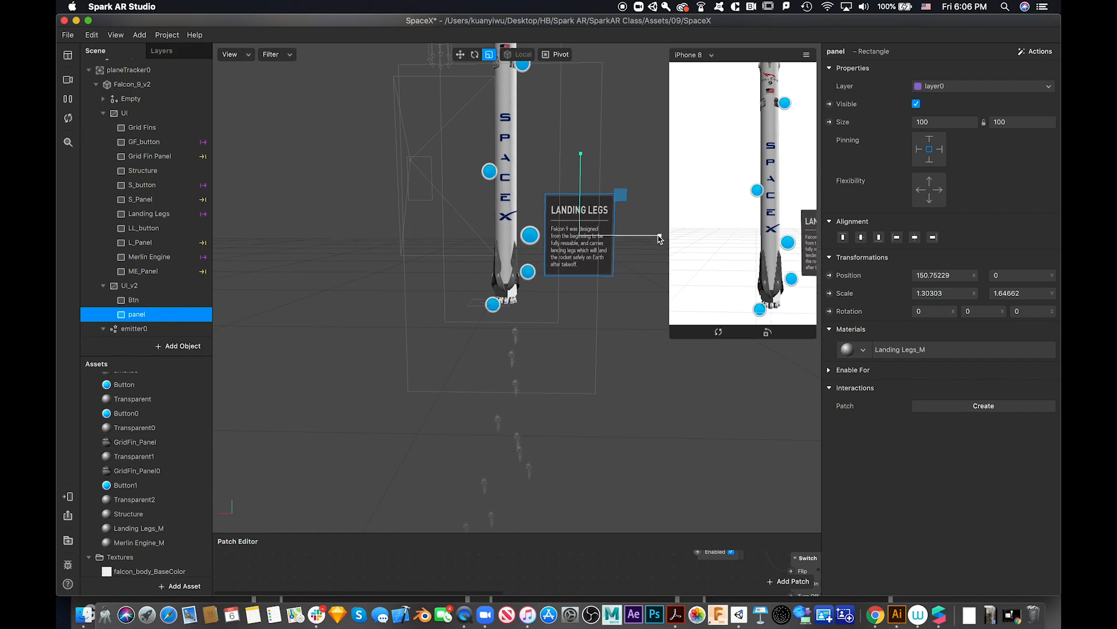
Create an Object Tap interaction patch for the Btn rectangle and arrange its two nodes side by side in an enlarged Patch Editor
{"action": "left_click", "coordinate": [138, 300]}
{"action": "left_click_drag", "start_coordinate": [340, 532], "coordinate": [347, 267]}
{"action": "scroll", "coordinate": [475, 440], "scroll_direction": "right", "scroll_amount": 10}
{"action": "scroll", "coordinate": [476, 441], "scroll_direction": "down", "scroll_amount": 5}
{"action": "scroll", "coordinate": [476, 440], "scroll_direction": "left", "scroll_amount": 2}
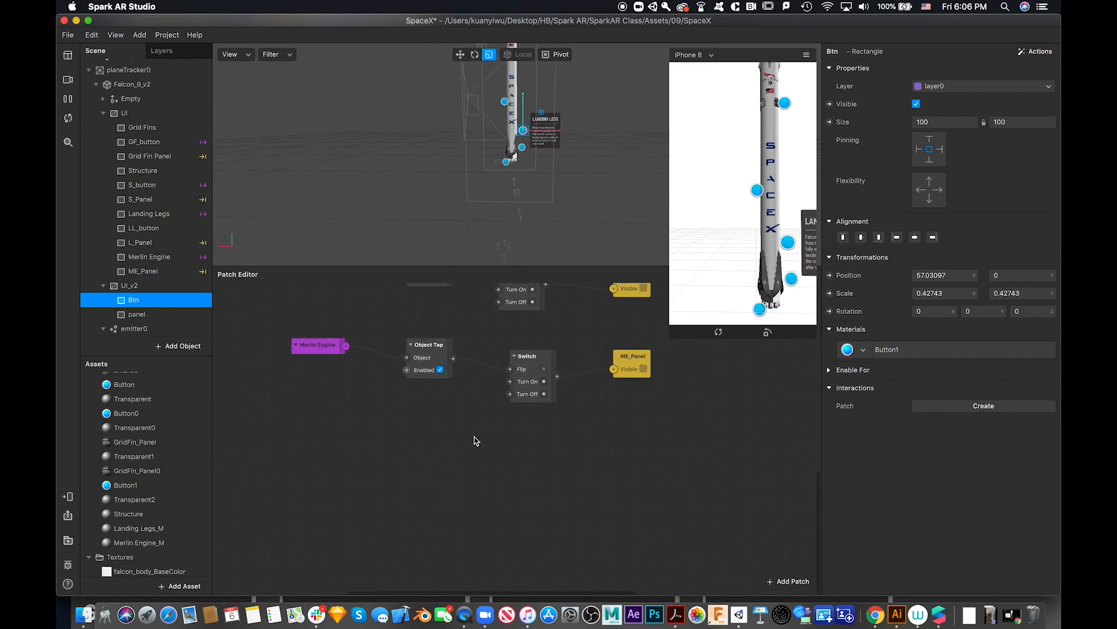
{"action": "scroll", "coordinate": [466, 452], "scroll_direction": "right", "scroll_amount": 15}
{"action": "scroll", "coordinate": [465, 451], "scroll_direction": "up", "scroll_amount": 3}
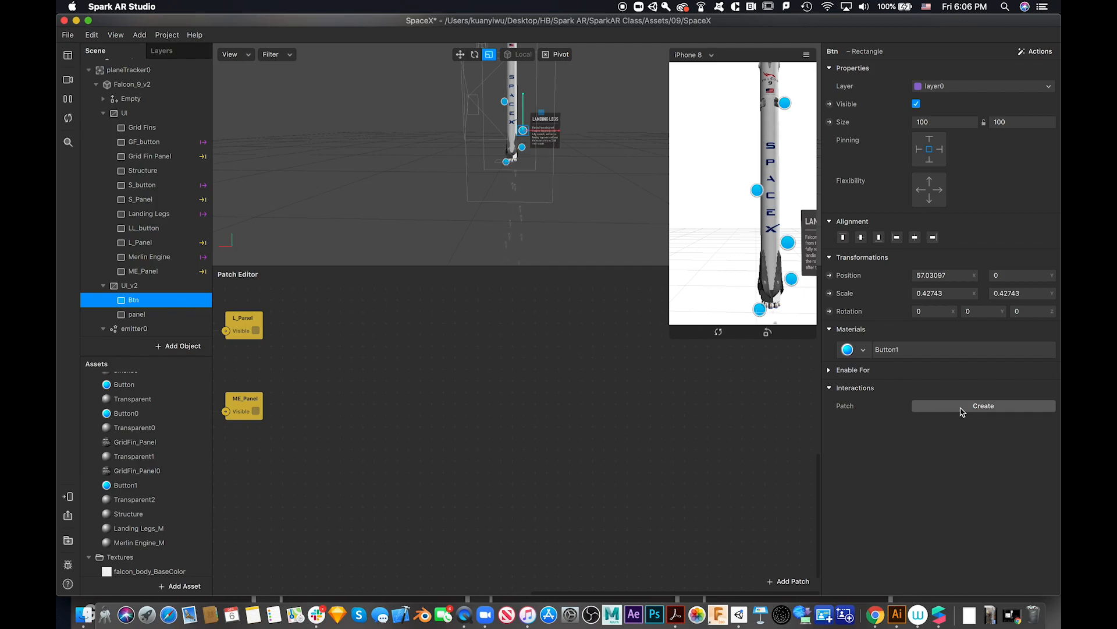
{"action": "left_click", "coordinate": [996, 406]}
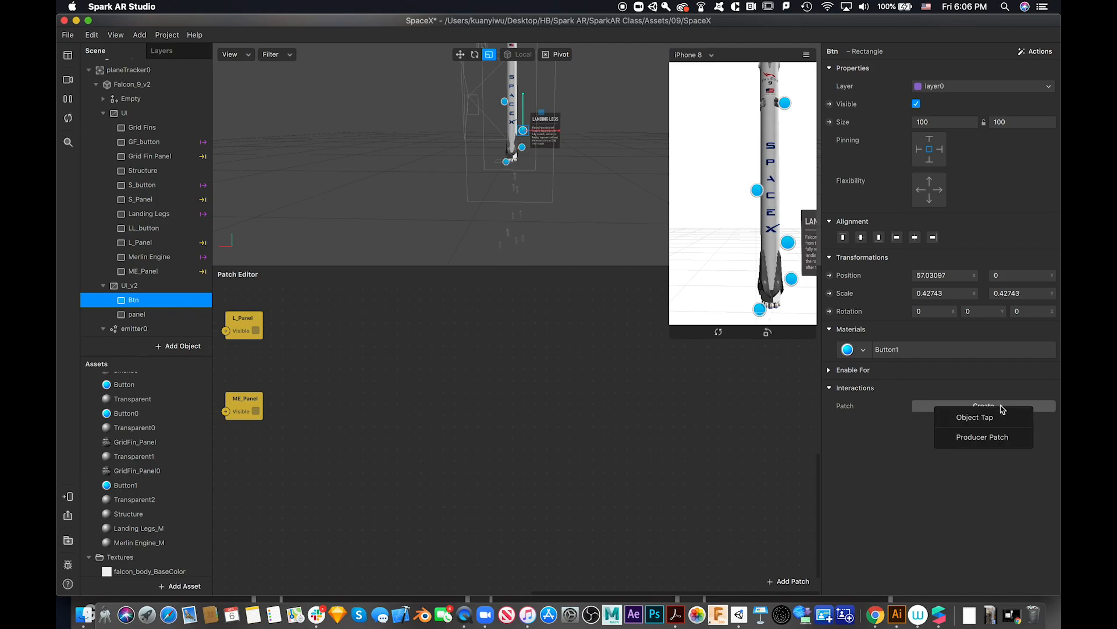
{"action": "left_click", "coordinate": [981, 419]}
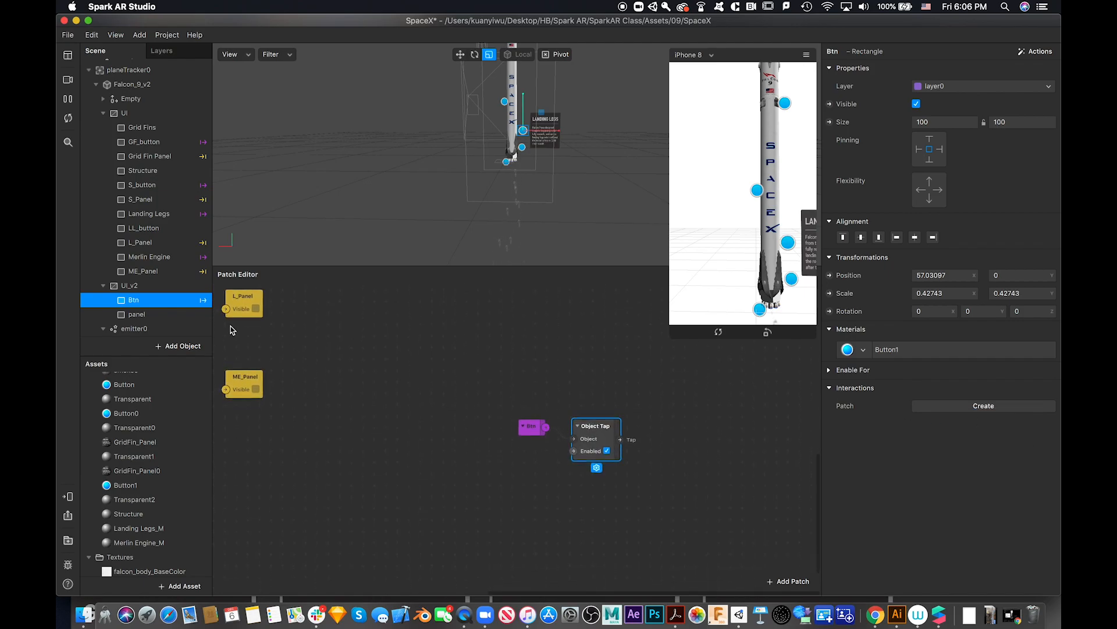
{"action": "left_click_drag", "start_coordinate": [526, 426], "coordinate": [371, 366]}
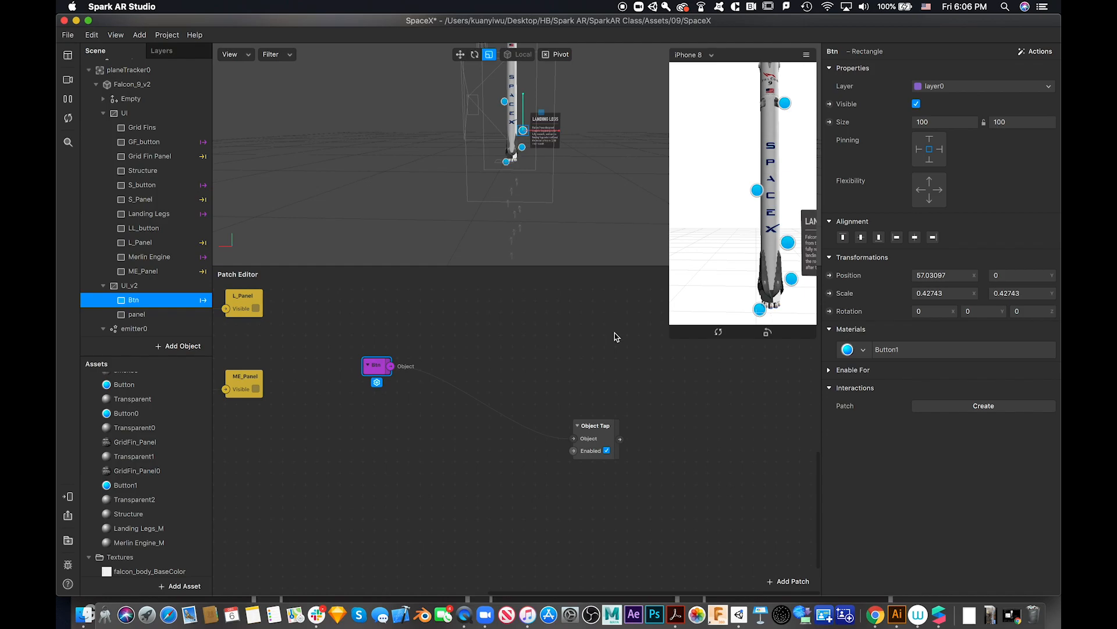
{"action": "left_click_drag", "start_coordinate": [589, 431], "coordinate": [452, 365]}
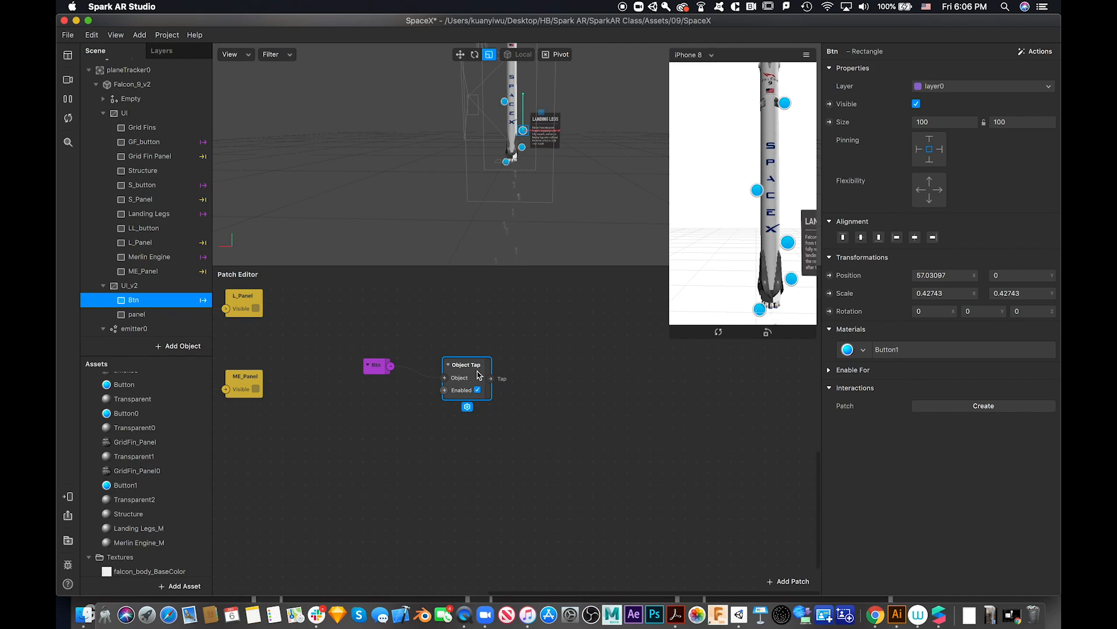
Insert a Switch patch beside the Btn's Object Tap and connect the Tap output to the Switch's Flip input
{"action": "double_click", "coordinate": [549, 387]}
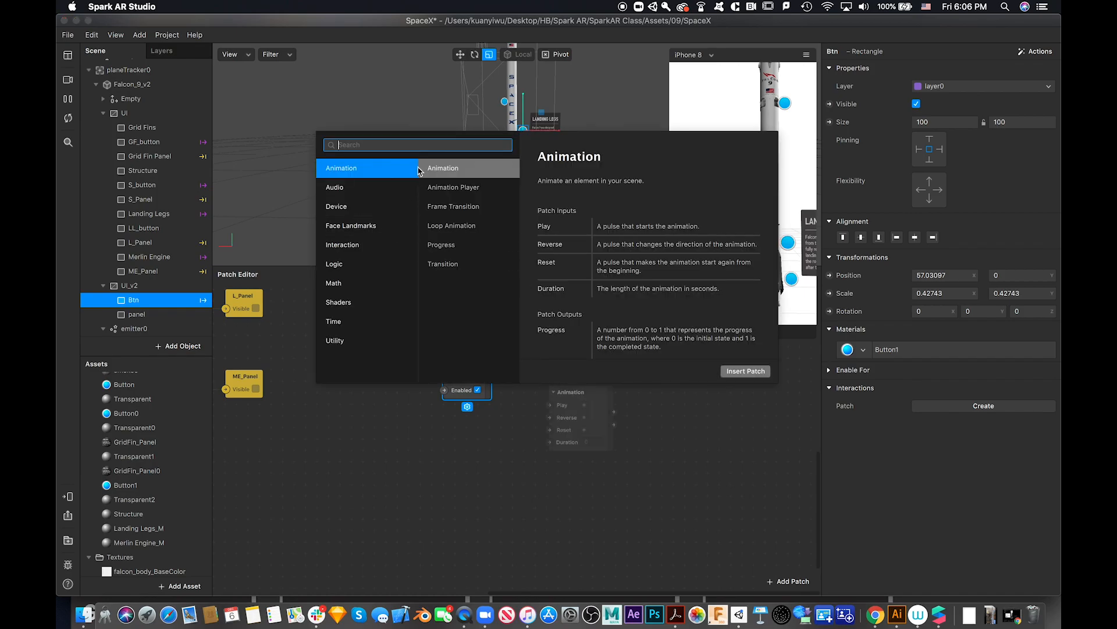
{"action": "type", "text": "sw"}
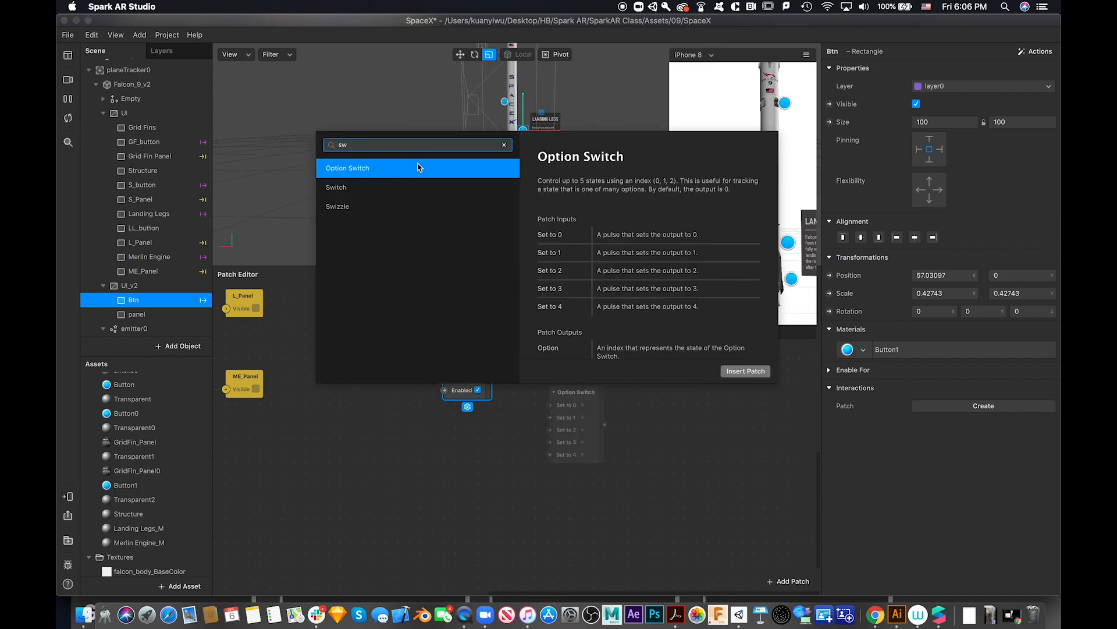
{"action": "left_click", "coordinate": [406, 187]}
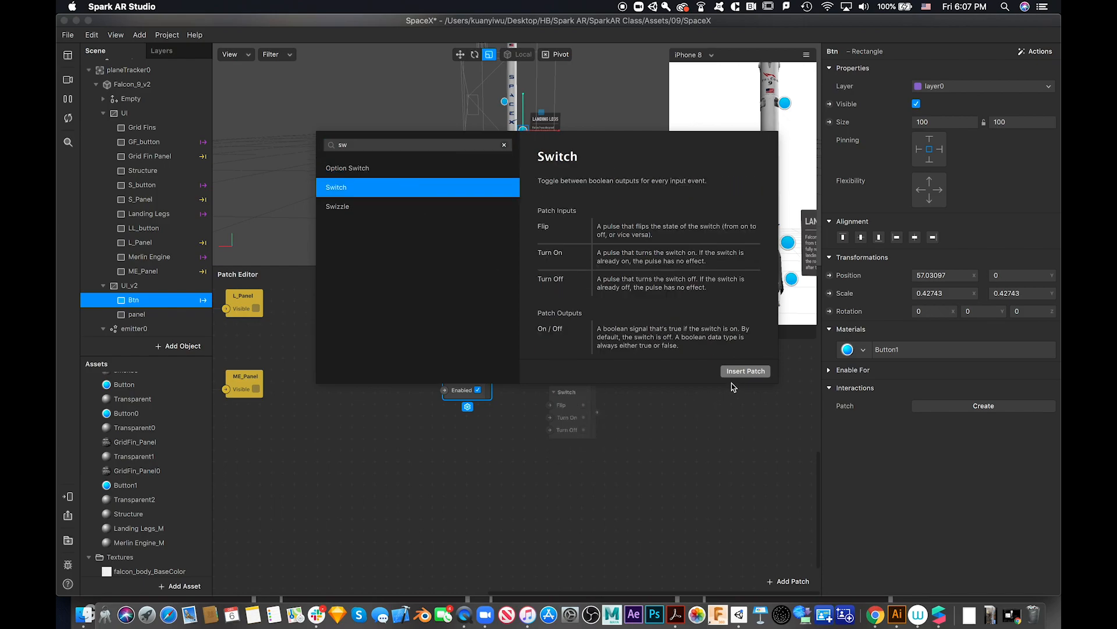
{"action": "left_click", "coordinate": [744, 373]}
{"action": "left_click_drag", "start_coordinate": [574, 392], "coordinate": [536, 352]}
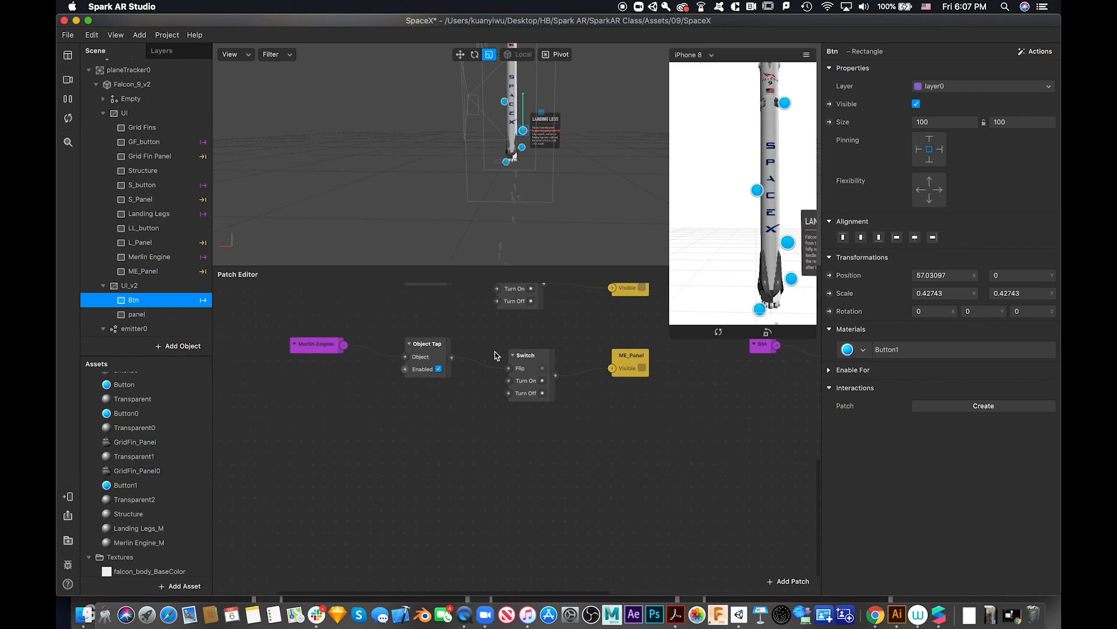
{"action": "scroll", "coordinate": [497, 357], "scroll_direction": "up", "scroll_amount": 2}
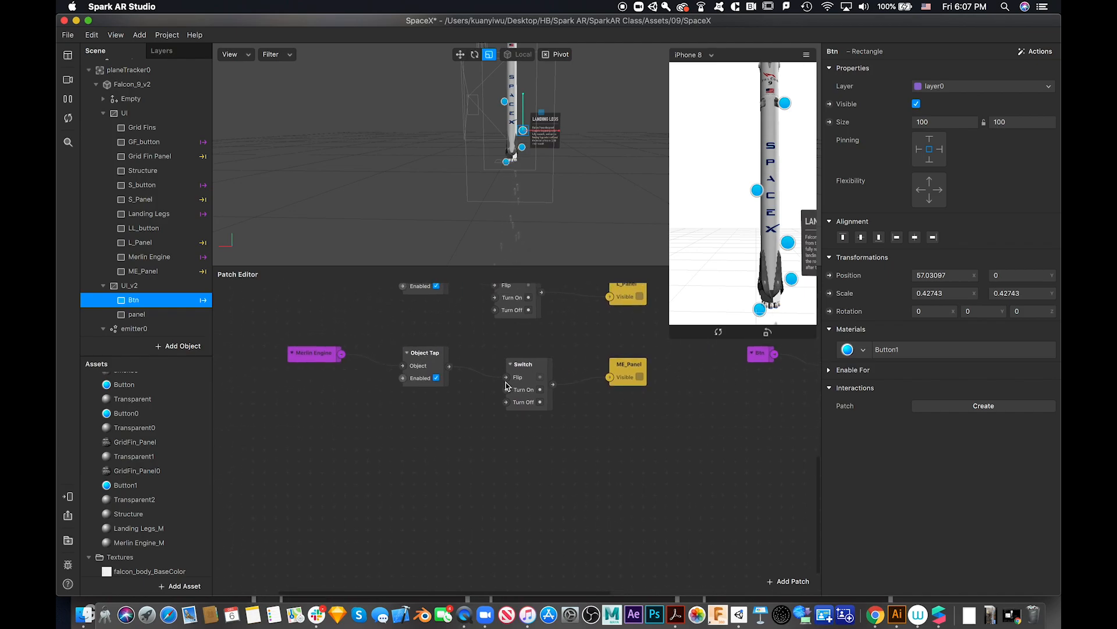
{"action": "scroll", "coordinate": [717, 438], "scroll_direction": "right", "scroll_amount": 5}
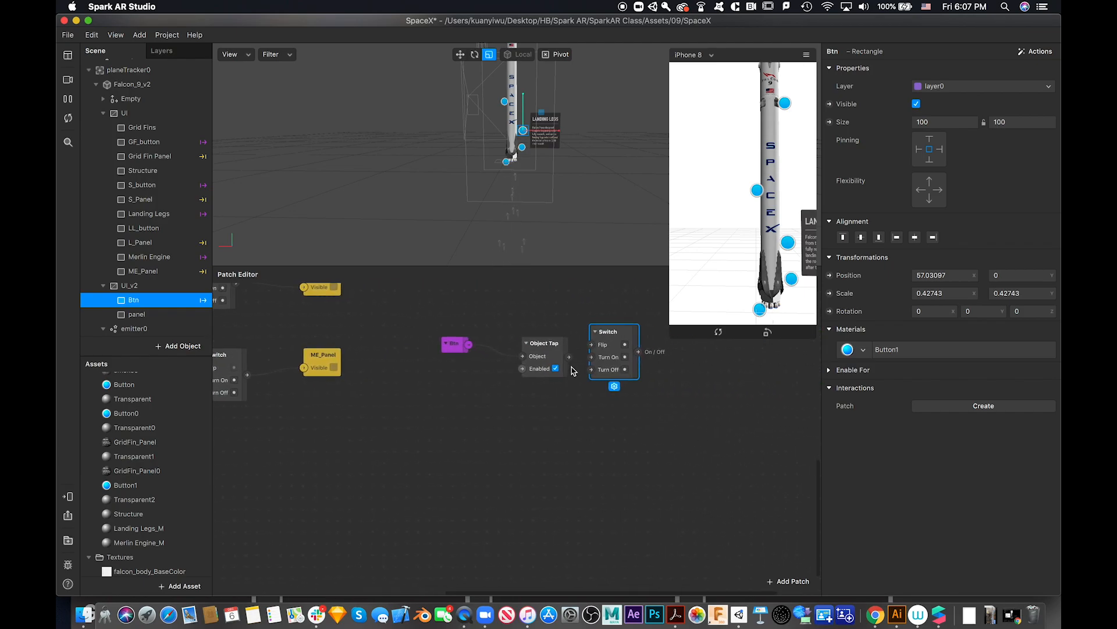
{"action": "left_click_drag", "start_coordinate": [623, 335], "coordinate": [615, 356]}
{"action": "left_click", "coordinate": [587, 362]}
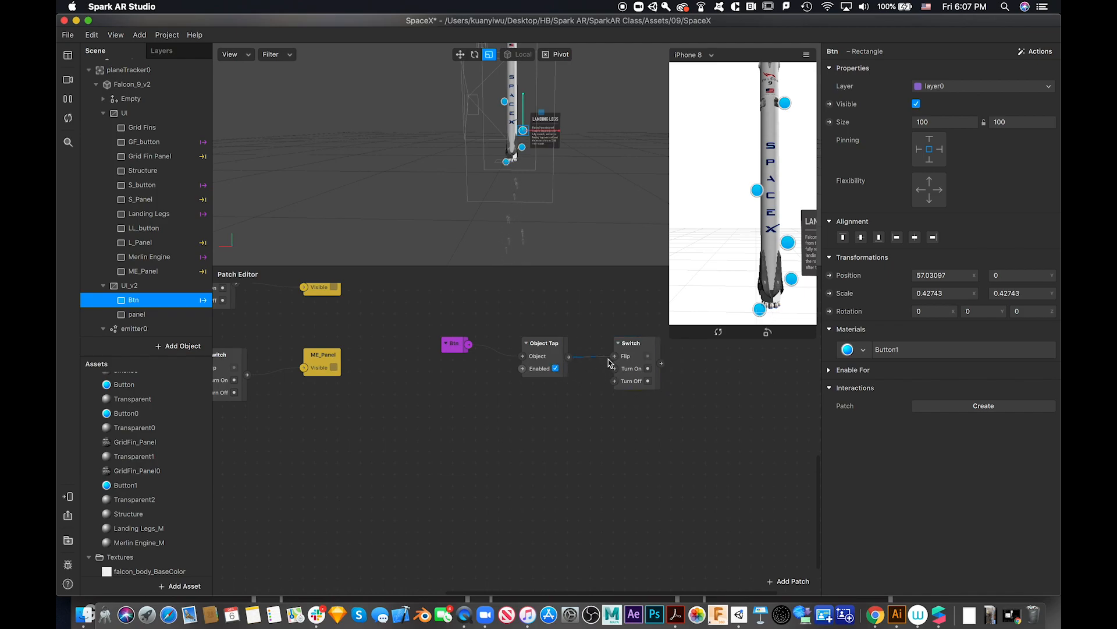
Simulate touches on the existing Falcon 9 Structure button in the preview to check how its info panel toggles
{"action": "left_click", "coordinate": [807, 54]}
{"action": "left_click", "coordinate": [830, 77]}
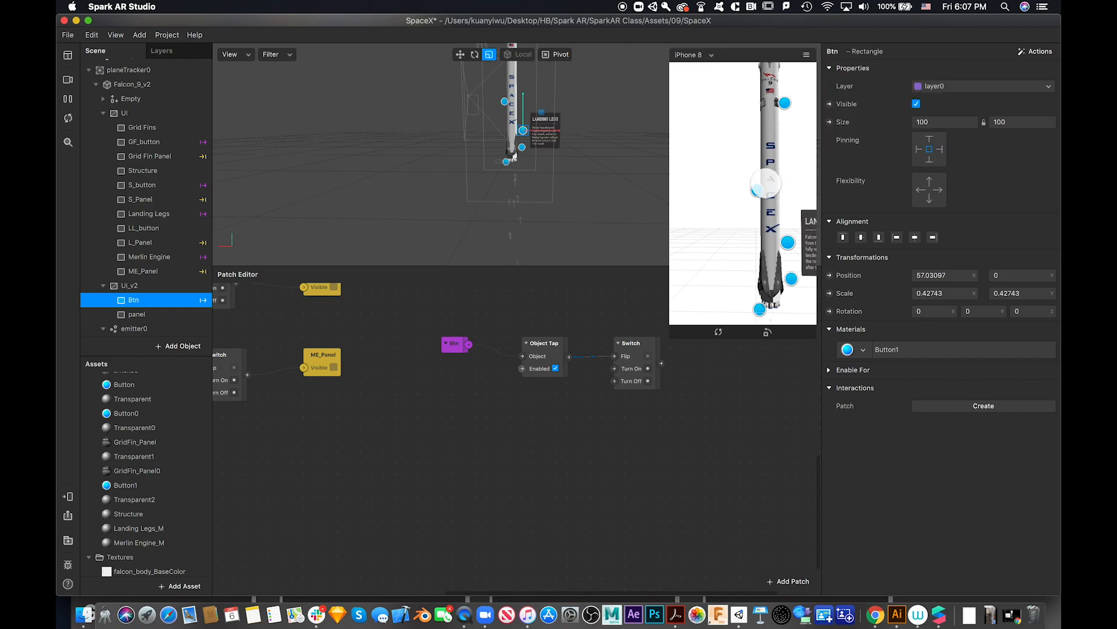
{"action": "left_click", "coordinate": [762, 185]}
{"action": "left_click", "coordinate": [758, 187]}
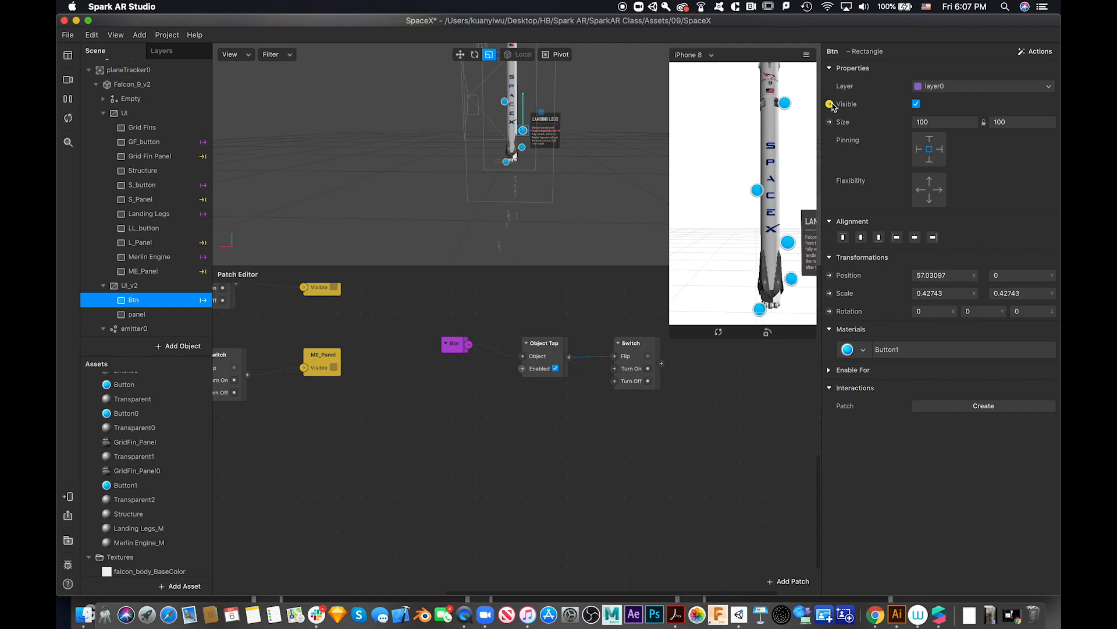
{"action": "left_click", "coordinate": [756, 190]}
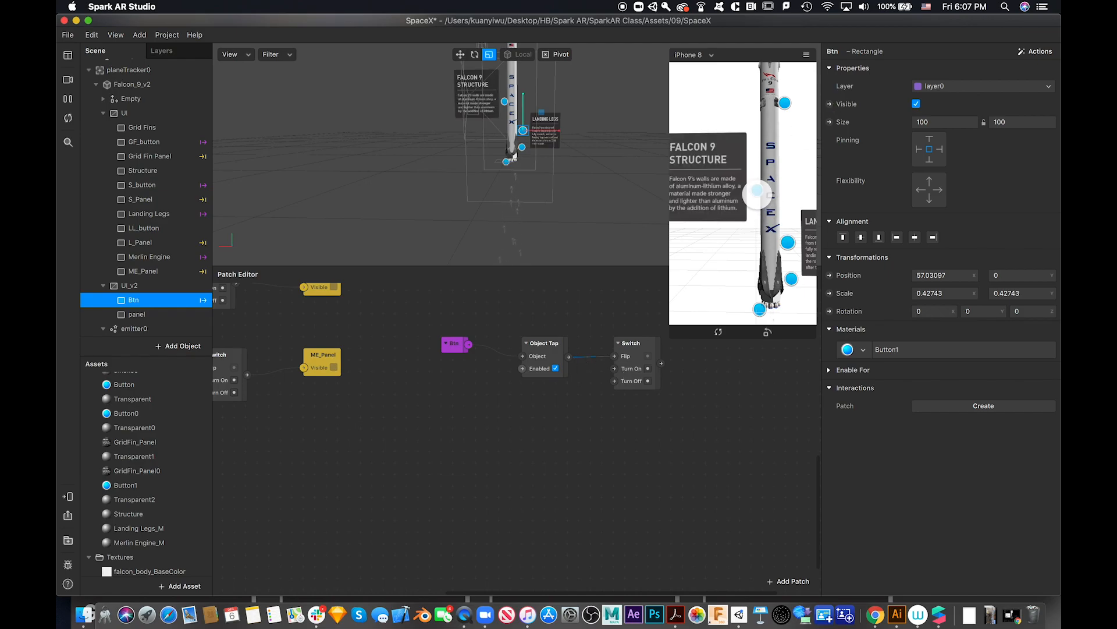
{"action": "left_click", "coordinate": [756, 190]}
{"action": "left_click", "coordinate": [756, 190]}
{"action": "left_click", "coordinate": [757, 190]}
{"action": "left_click", "coordinate": [757, 189]}
{"action": "left_click", "coordinate": [756, 190]}
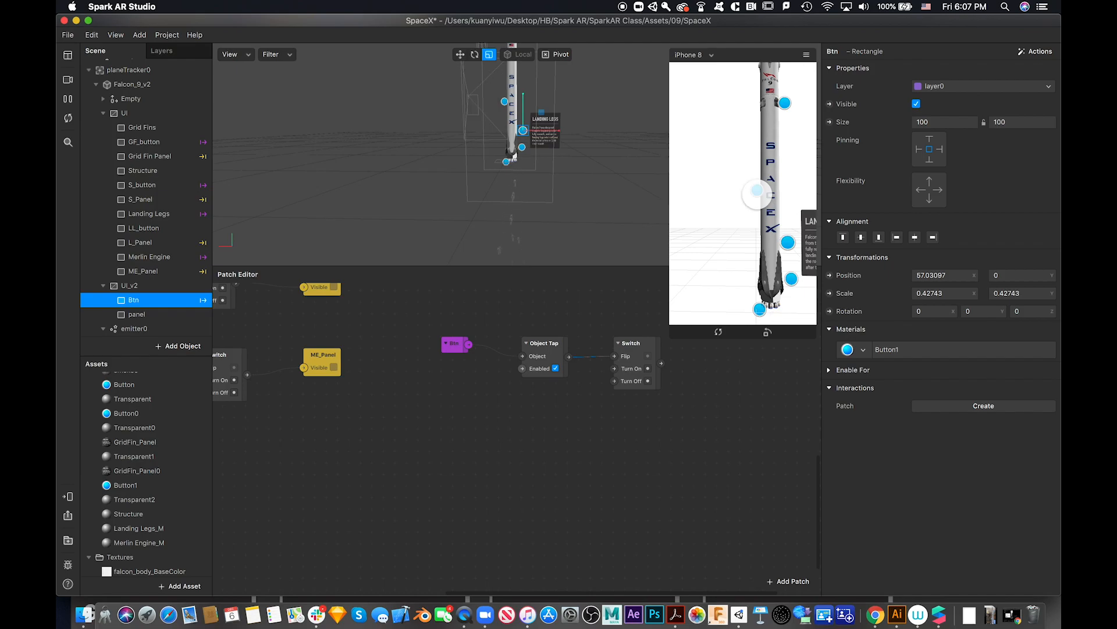
Create a Visible patch for the panel rectangle under UI_v2 and connect the Btn's Switch output to it
{"action": "scroll", "coordinate": [657, 428], "scroll_direction": "right", "scroll_amount": 5}
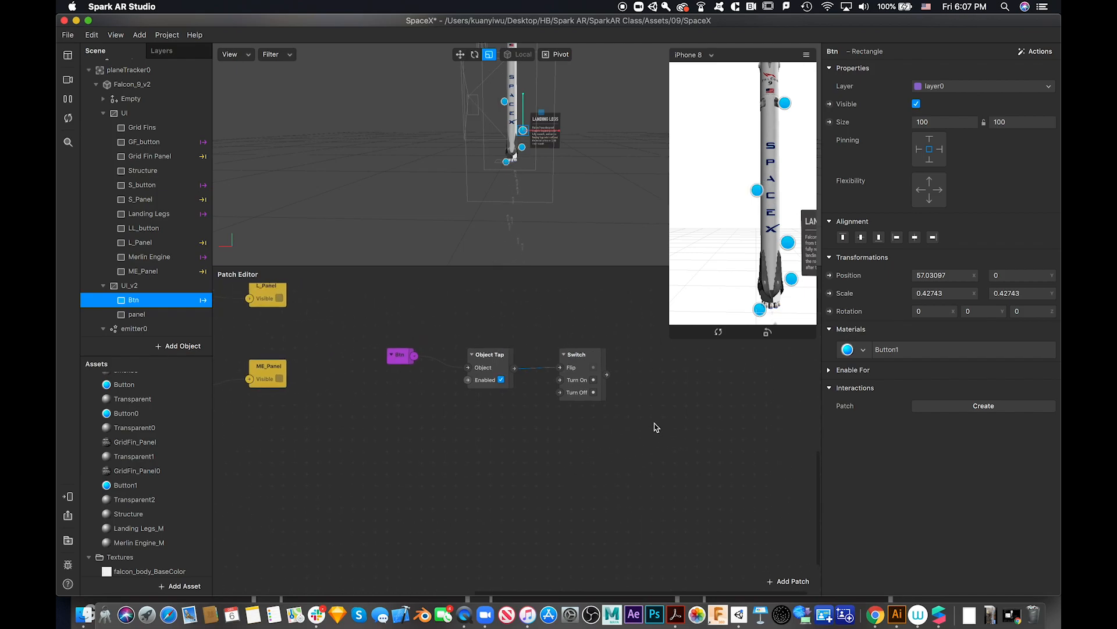
{"action": "left_click", "coordinate": [160, 318]}
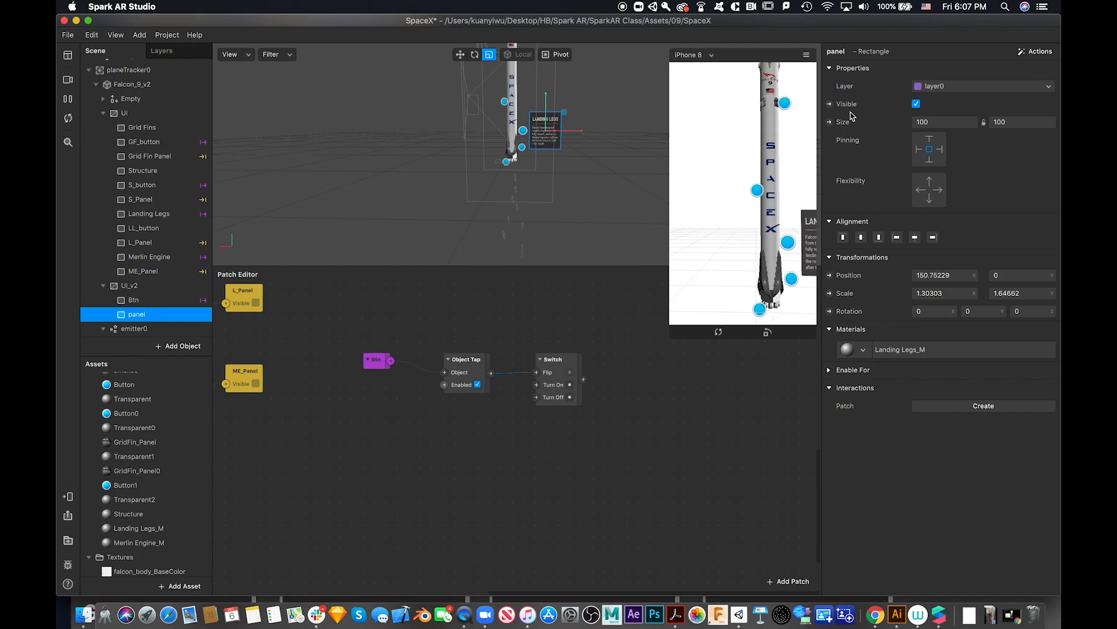
{"action": "left_click", "coordinate": [830, 103]}
{"action": "mouse_move", "coordinate": [543, 449]}
{"action": "left_mouse_down"}
{"action": "mouse_move", "coordinate": [696, 391]}
{"action": "mouse_move", "coordinate": [663, 374]}
{"action": "left_mouse_up"}
{"action": "left_click_drag", "start_coordinate": [583, 380], "coordinate": [640, 385]}
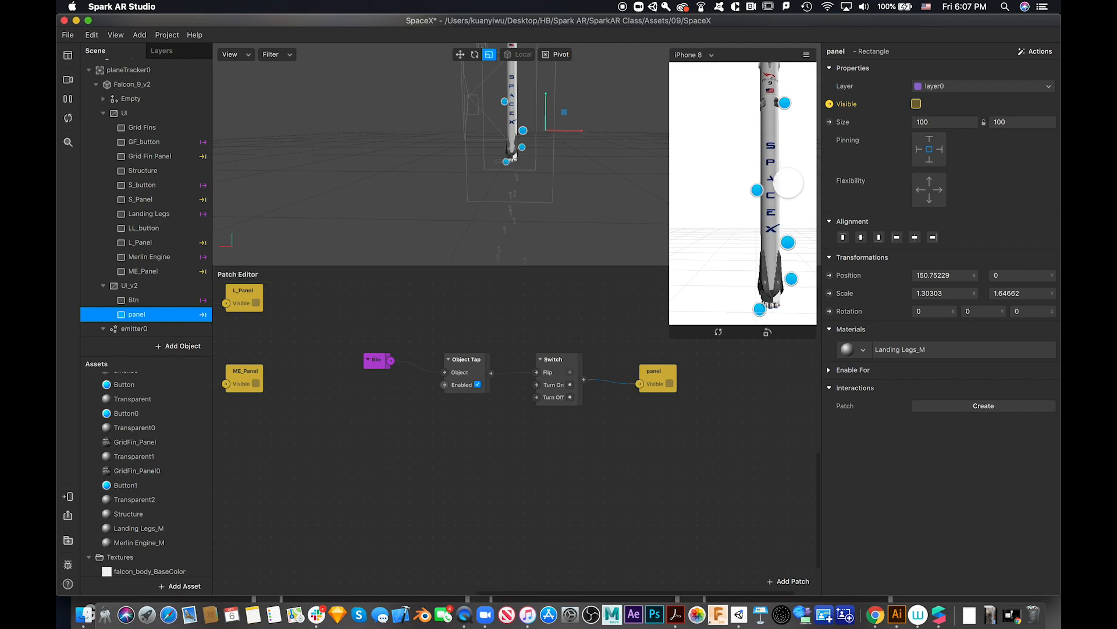
Simulate a touch on the new Btn, enlarge the preview, and use Simulate Orbit to bring the whole Landing Legs panel into frame
{"action": "left_click", "coordinate": [788, 241]}
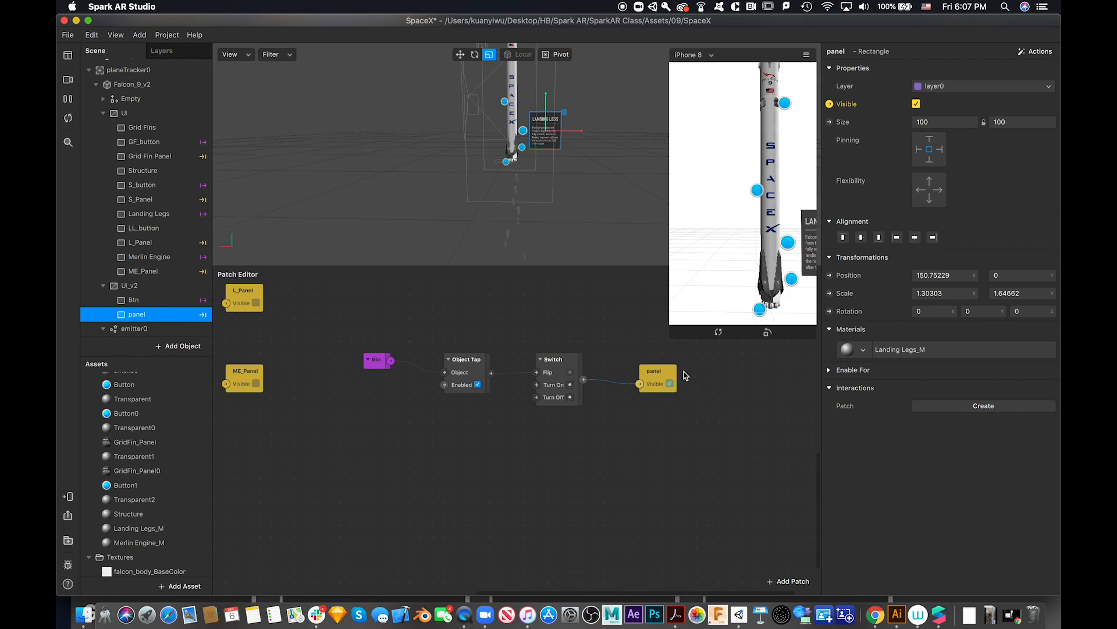
{"action": "left_click", "coordinate": [672, 337]}
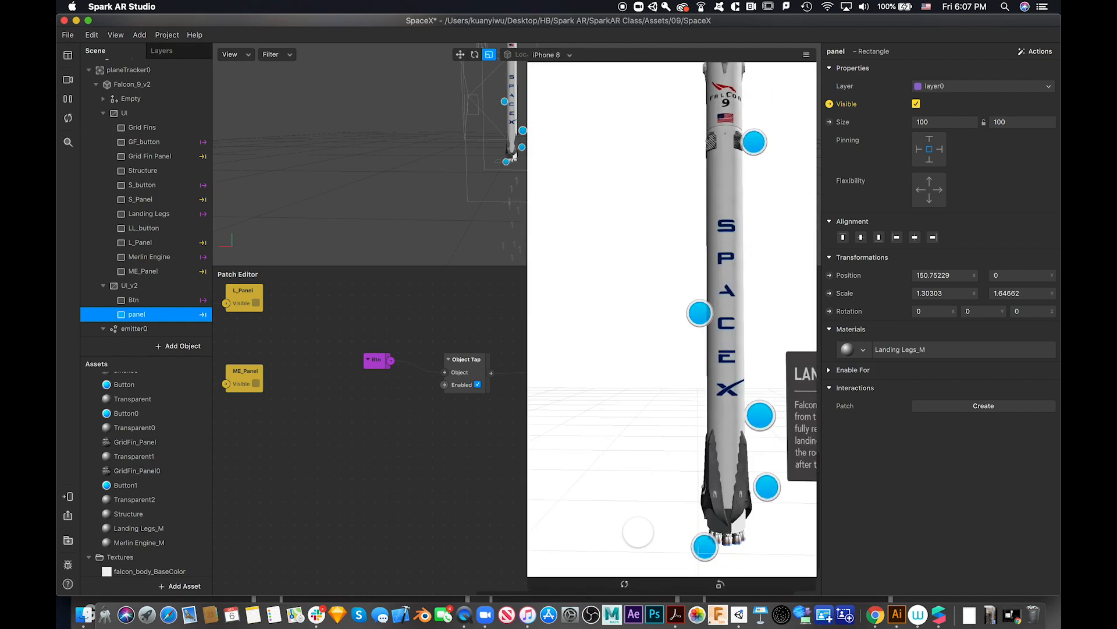
{"action": "left_click", "coordinate": [807, 56]}
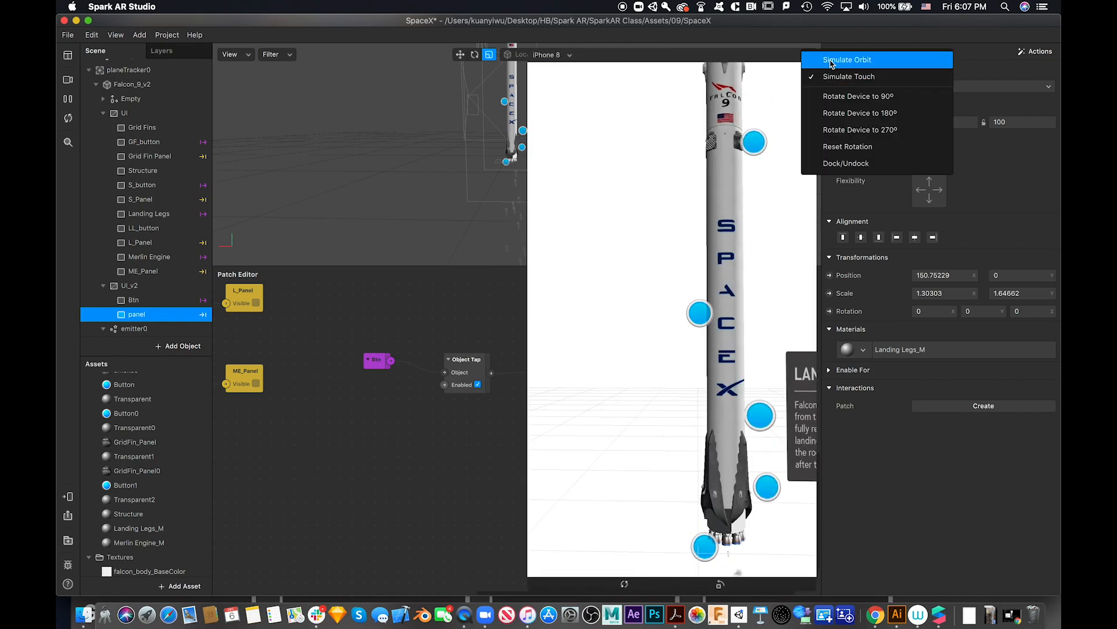
{"action": "left_click", "coordinate": [827, 61]}
{"action": "left_click_drag", "start_coordinate": [625, 352], "coordinate": [697, 364]}
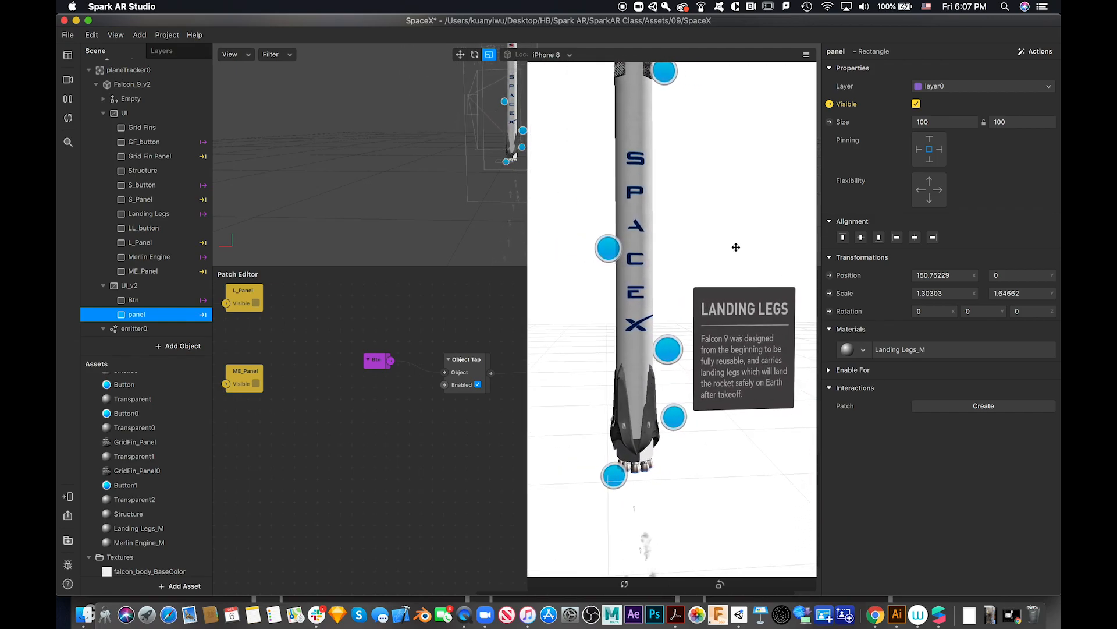
Return the preview to Simulate Touch, toggle the Landing Legs panel off and on with the new Btn, and shrink the preview
{"action": "left_click", "coordinate": [806, 54]}
{"action": "left_click", "coordinate": [834, 75]}
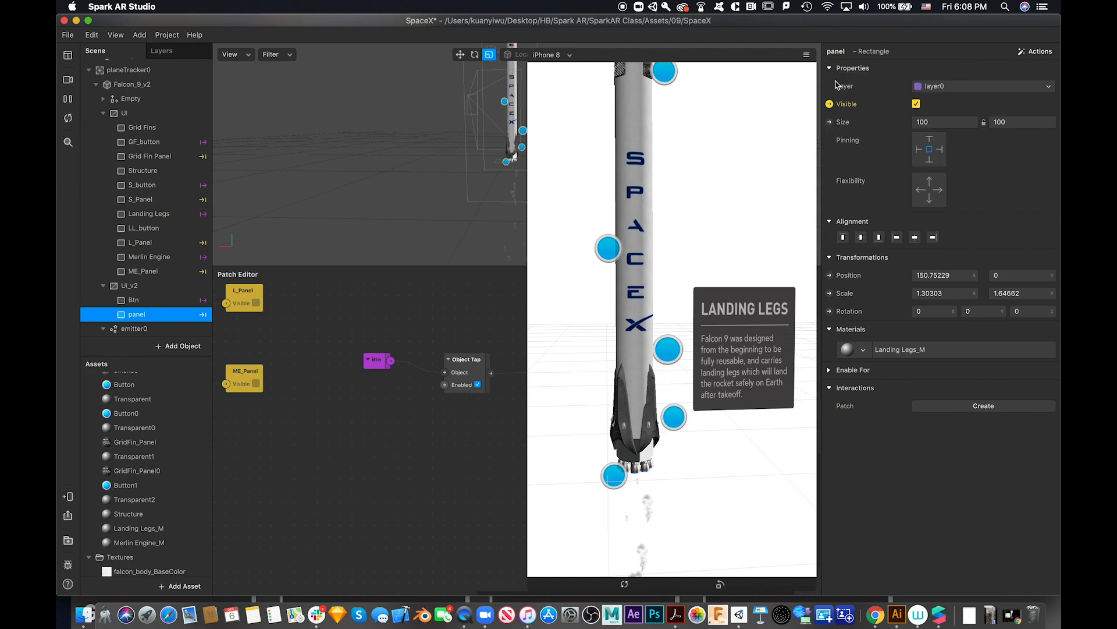
{"action": "left_click", "coordinate": [668, 348]}
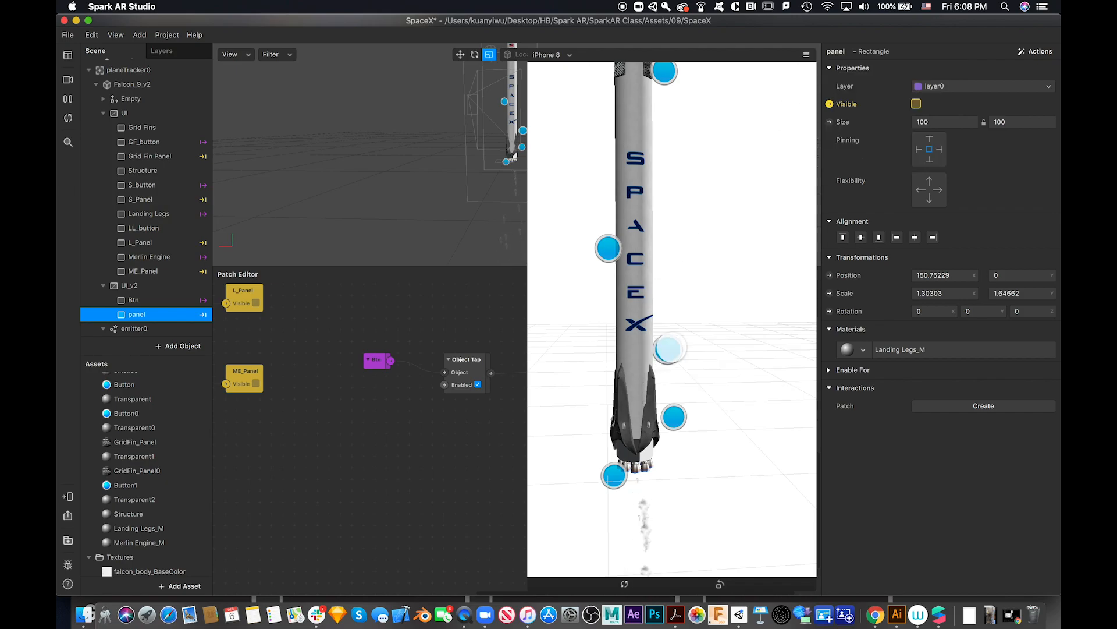
{"action": "left_click", "coordinate": [668, 348]}
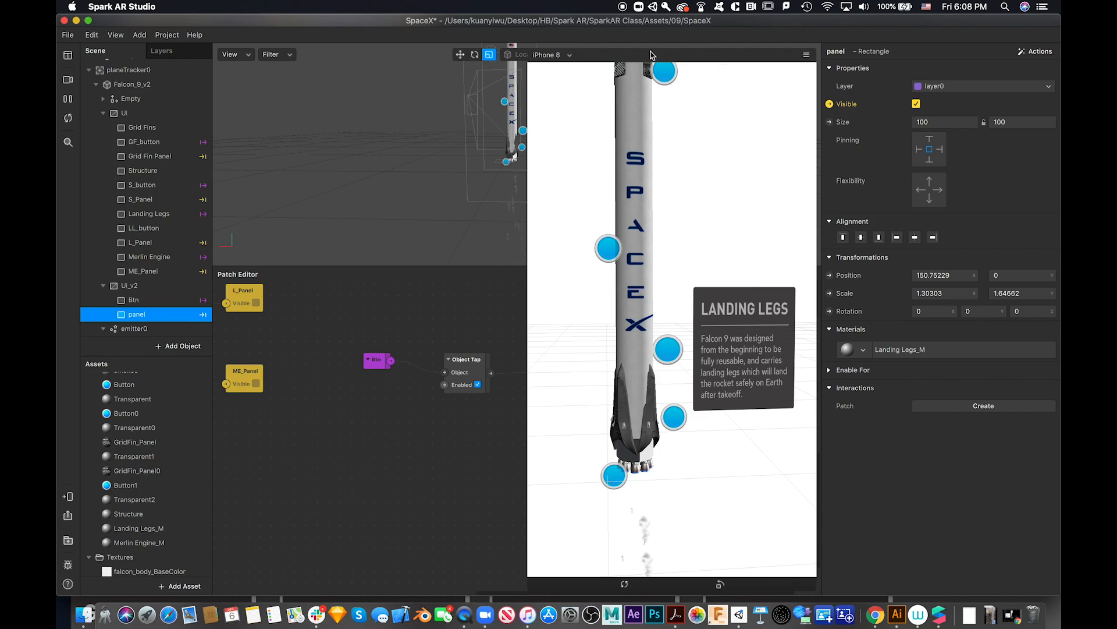
{"action": "left_click_drag", "start_coordinate": [530, 589], "coordinate": [680, 319]}
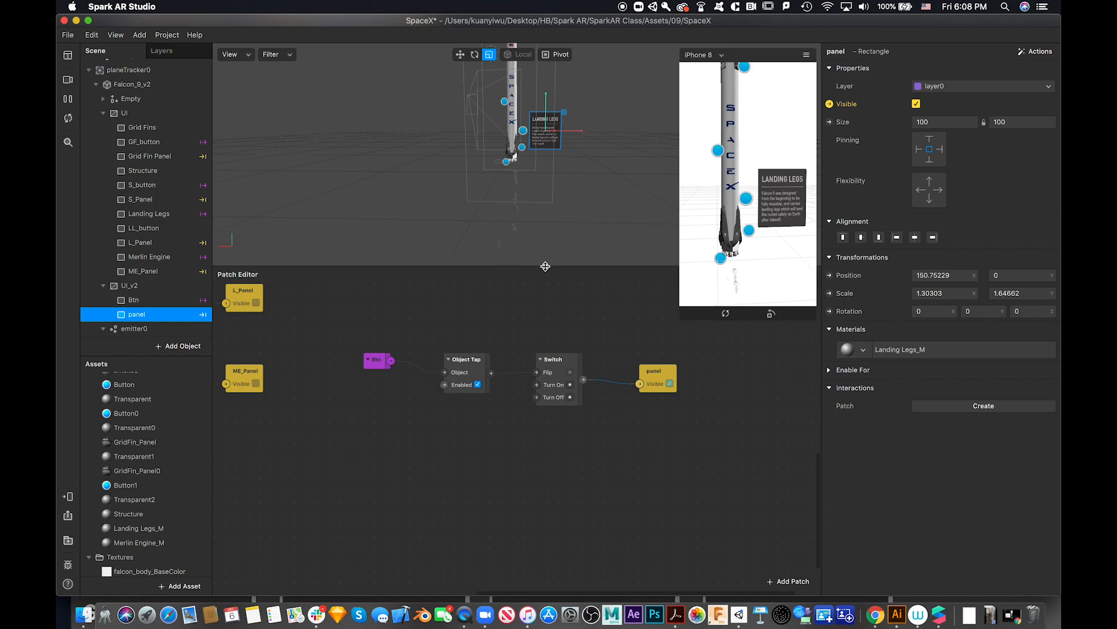
Review the patch chains of the original UI buttons and simulate touches in the preview, toggling the Grid Fin Panel on and off
{"action": "scroll", "coordinate": [400, 424], "scroll_direction": "left", "scroll_amount": 10}
{"action": "scroll", "coordinate": [399, 425], "scroll_direction": "up", "scroll_amount": 10}
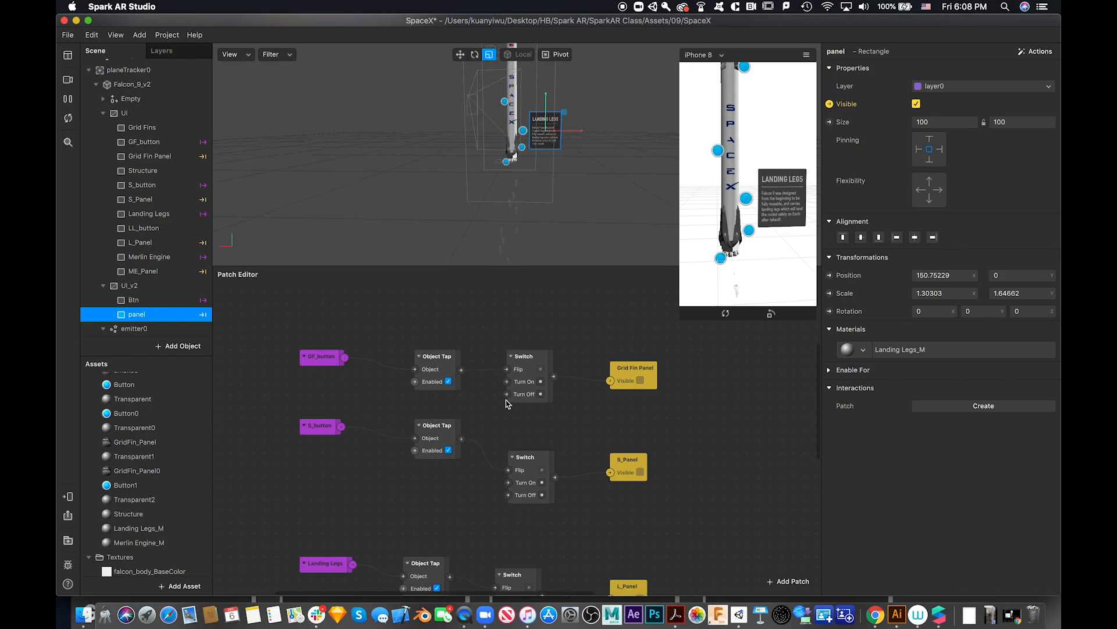
{"action": "scroll", "coordinate": [504, 402], "scroll_direction": "down", "scroll_amount": 5}
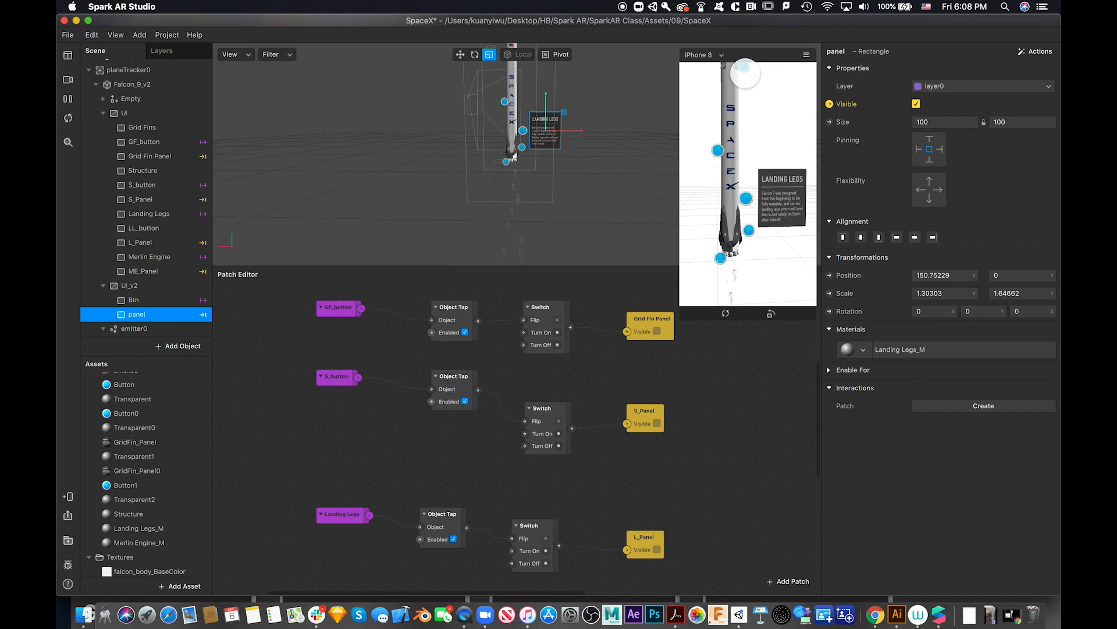
{"action": "left_click", "coordinate": [749, 230]}
{"action": "left_click", "coordinate": [749, 230]}
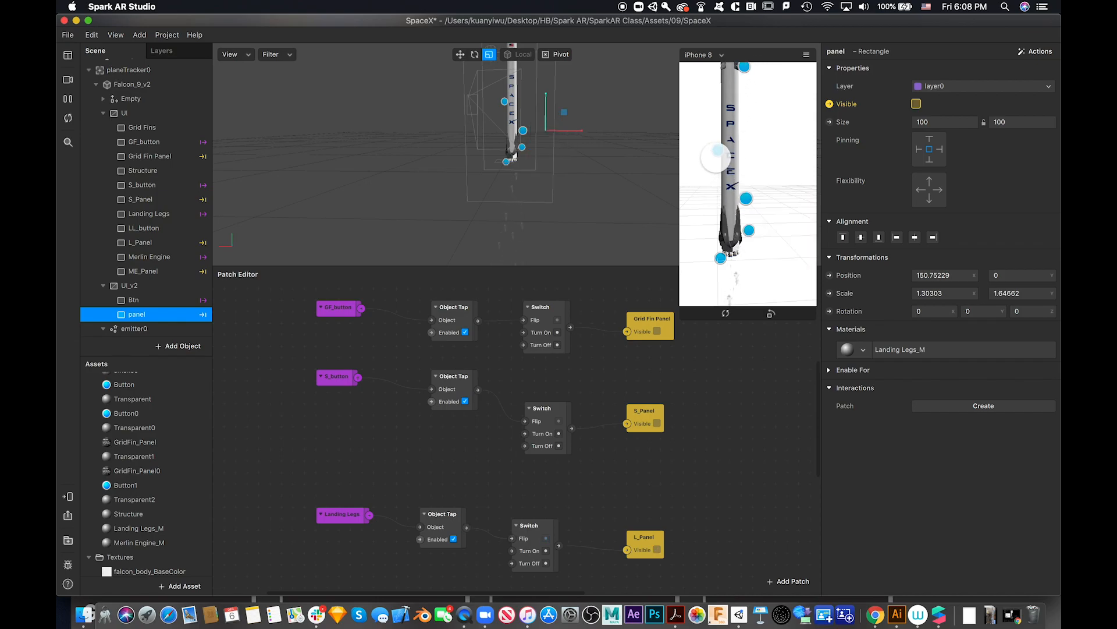
{"action": "left_click", "coordinate": [745, 67]}
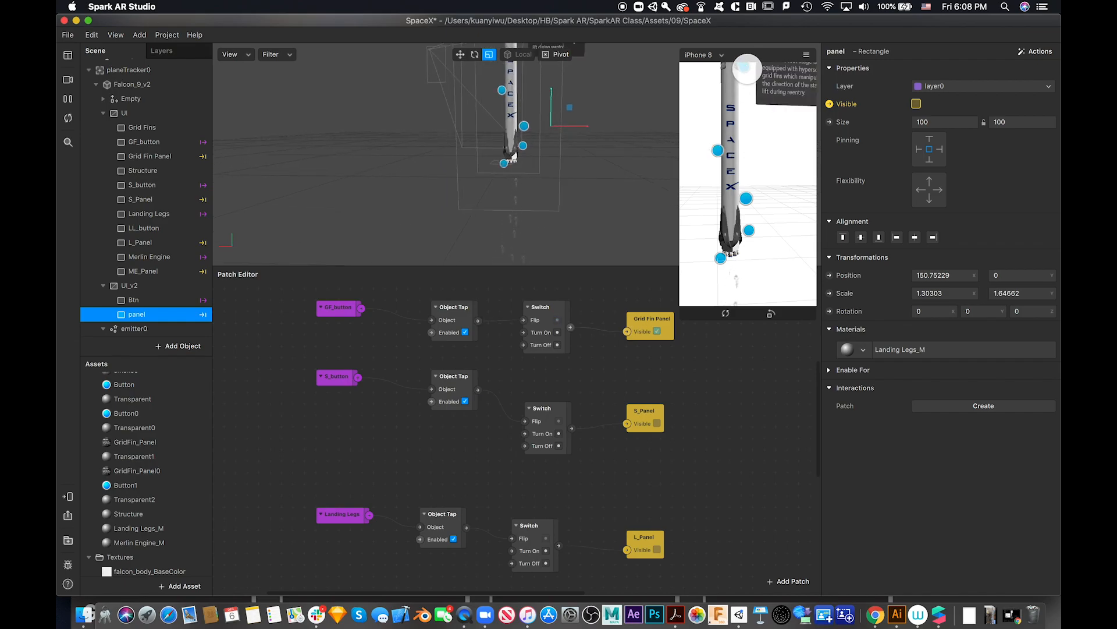
{"action": "left_click", "coordinate": [745, 67]}
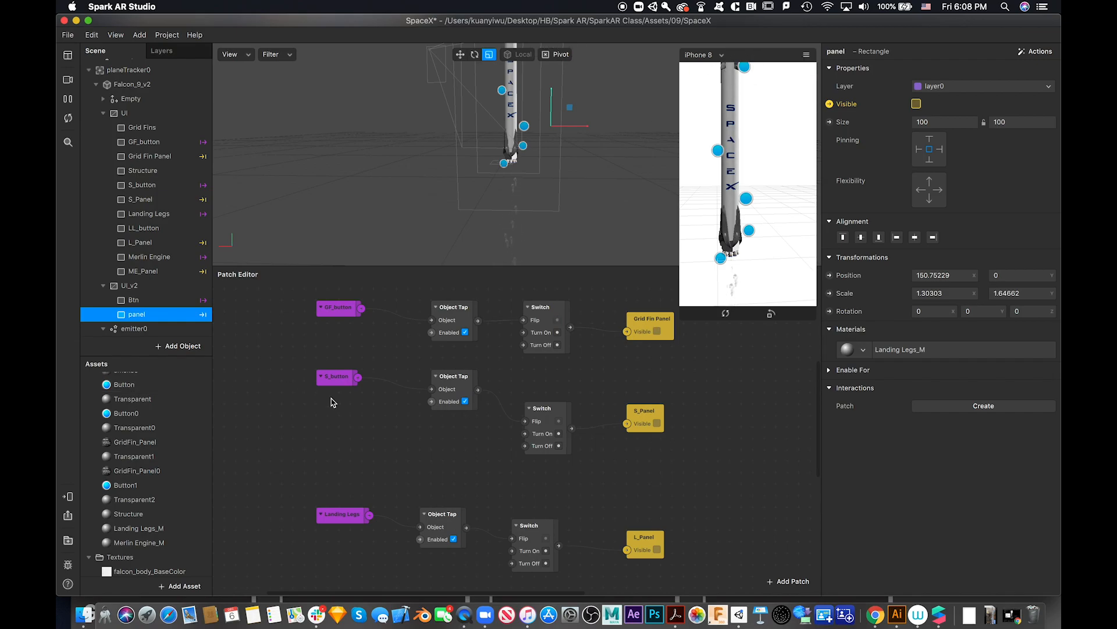
Select the new chain of Btn, Object Tap, Switch and panel patches in the Patch Editor
{"action": "scroll", "coordinate": [331, 401], "scroll_direction": "up", "scroll_amount": 5}
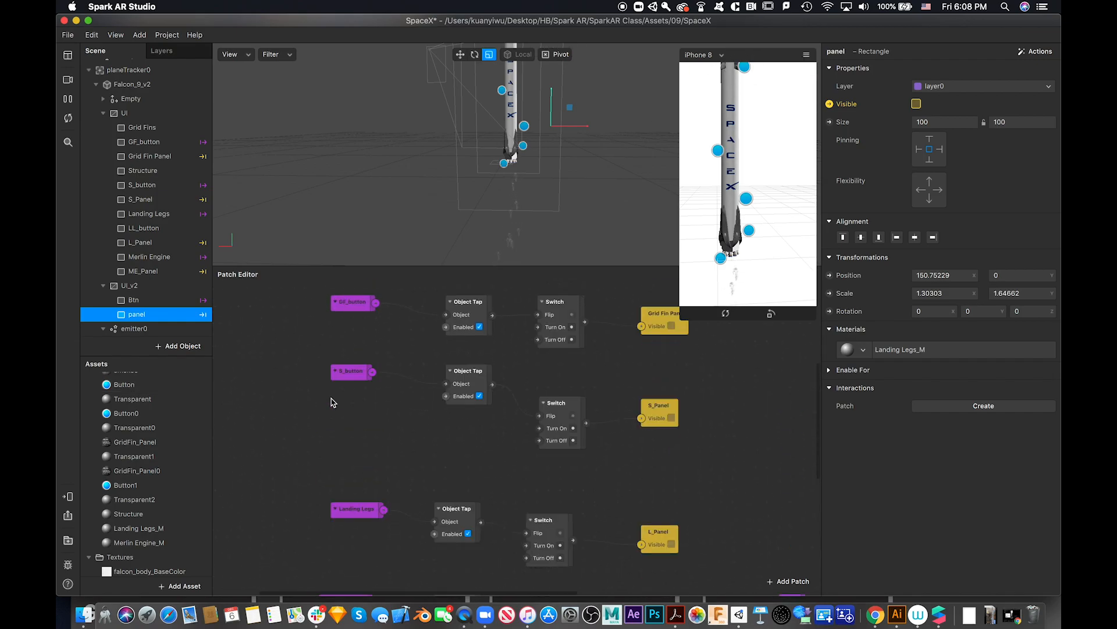
{"action": "scroll", "coordinate": [333, 402], "scroll_direction": "down", "scroll_amount": 10}
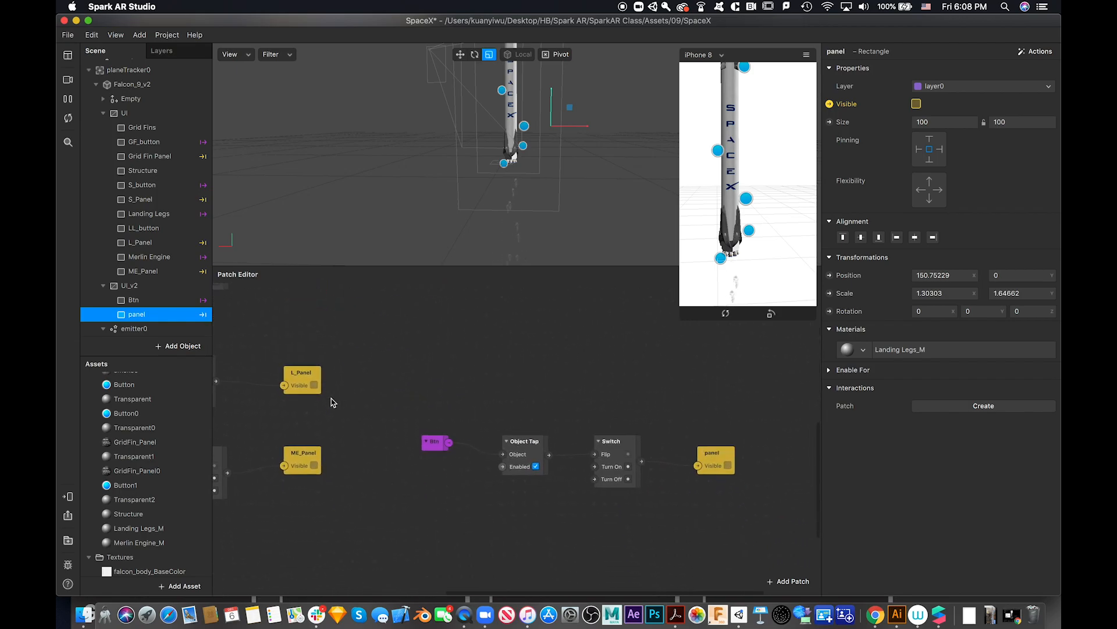
{"action": "left_click_drag", "start_coordinate": [403, 397], "coordinate": [781, 518]}
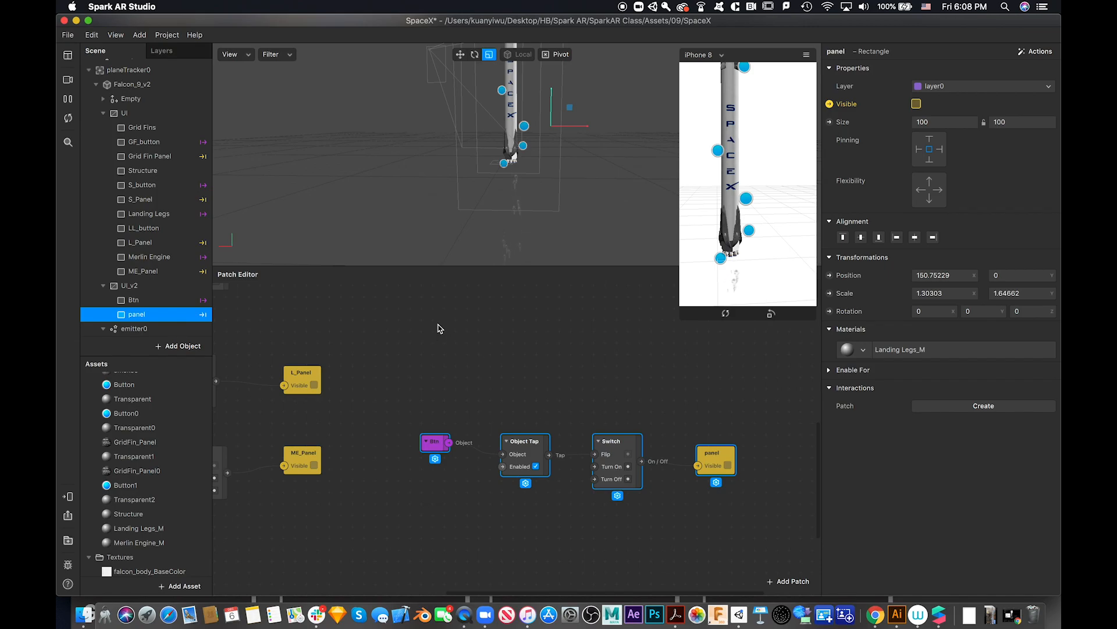
Enlarge the preview again and simulate a touch on the new Btn to show the Landing Legs panel
{"action": "mouse_move", "coordinate": [379, 21]}
{"action": "left_mouse_down"}
{"action": "mouse_move", "coordinate": [380, 112]}
{"action": "mouse_move", "coordinate": [379, 1]}
{"action": "left_mouse_up"}
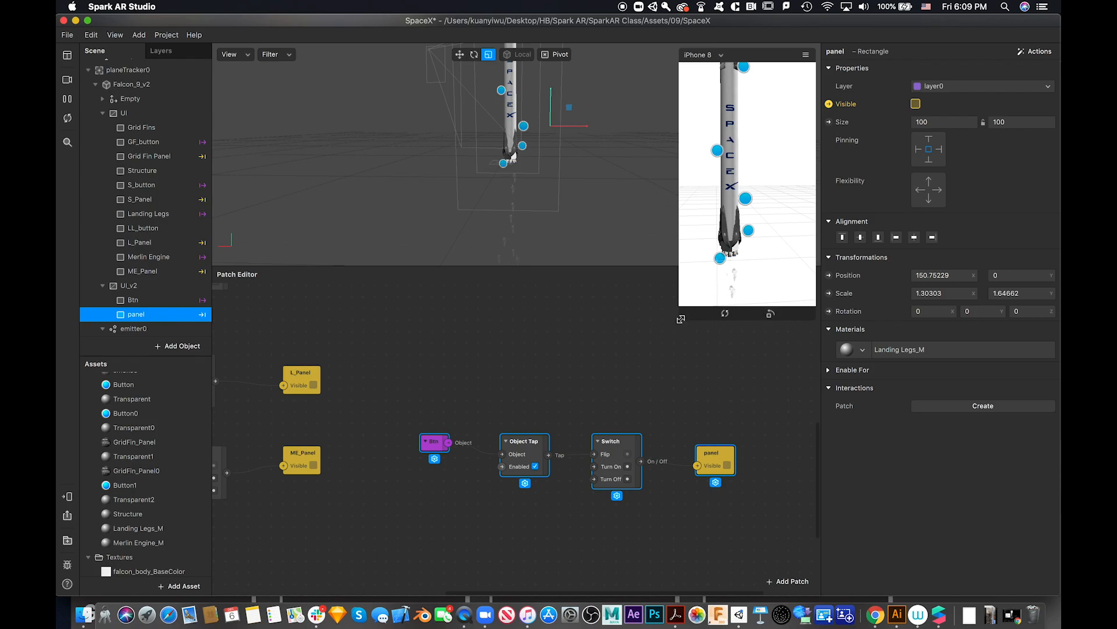
{"action": "left_click_drag", "start_coordinate": [681, 319], "coordinate": [527, 577]}
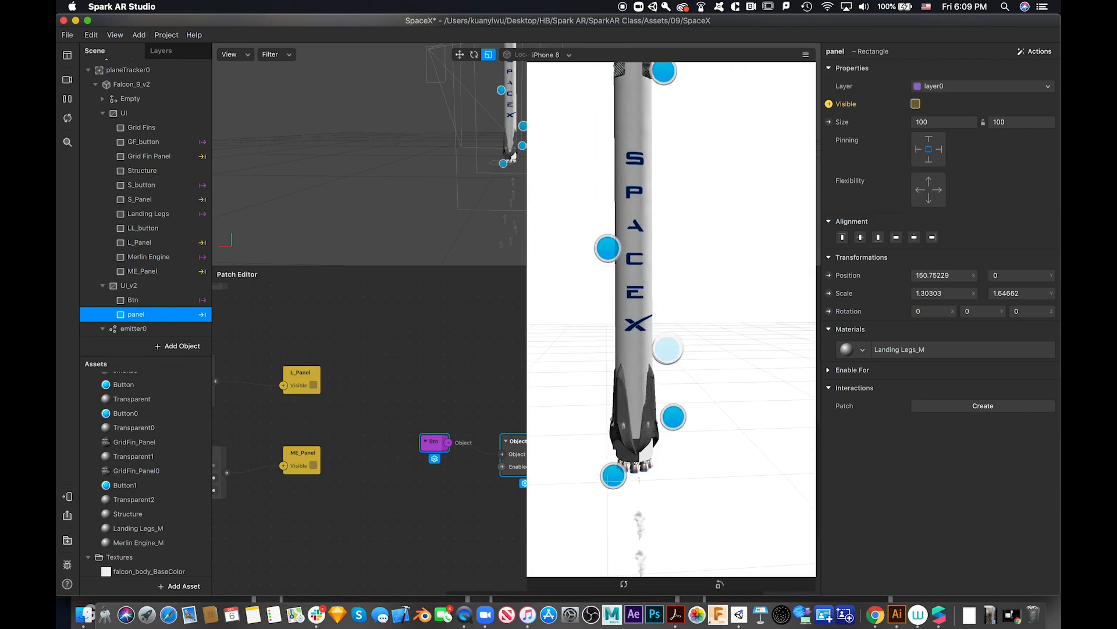
{"action": "left_click", "coordinate": [667, 349]}
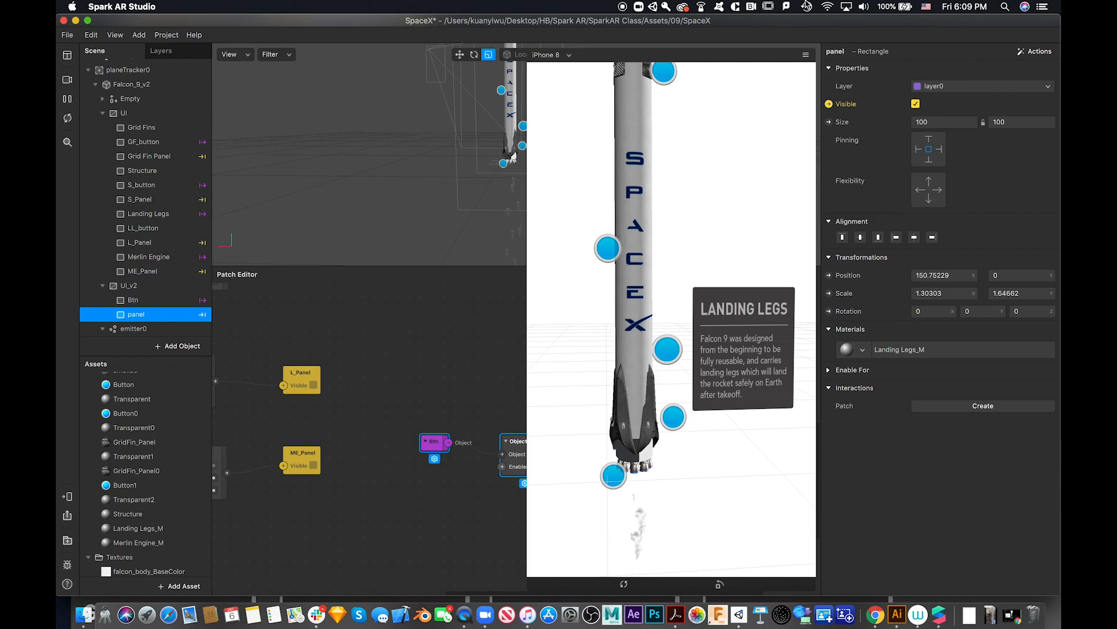